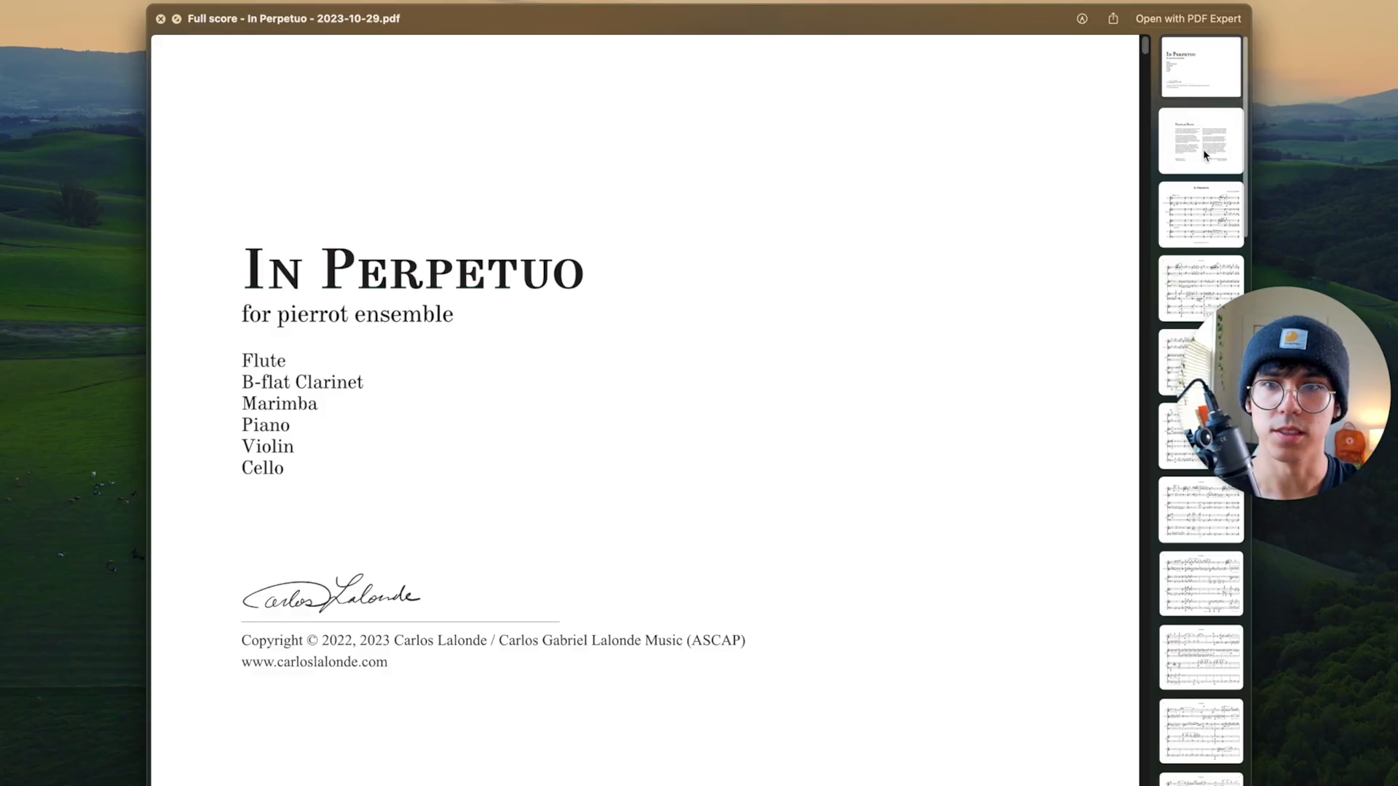
- Page through the In Perpetuo full score PDF from the program notes into the later score pages
{"action": "left_click", "coordinate": [1203, 150]}
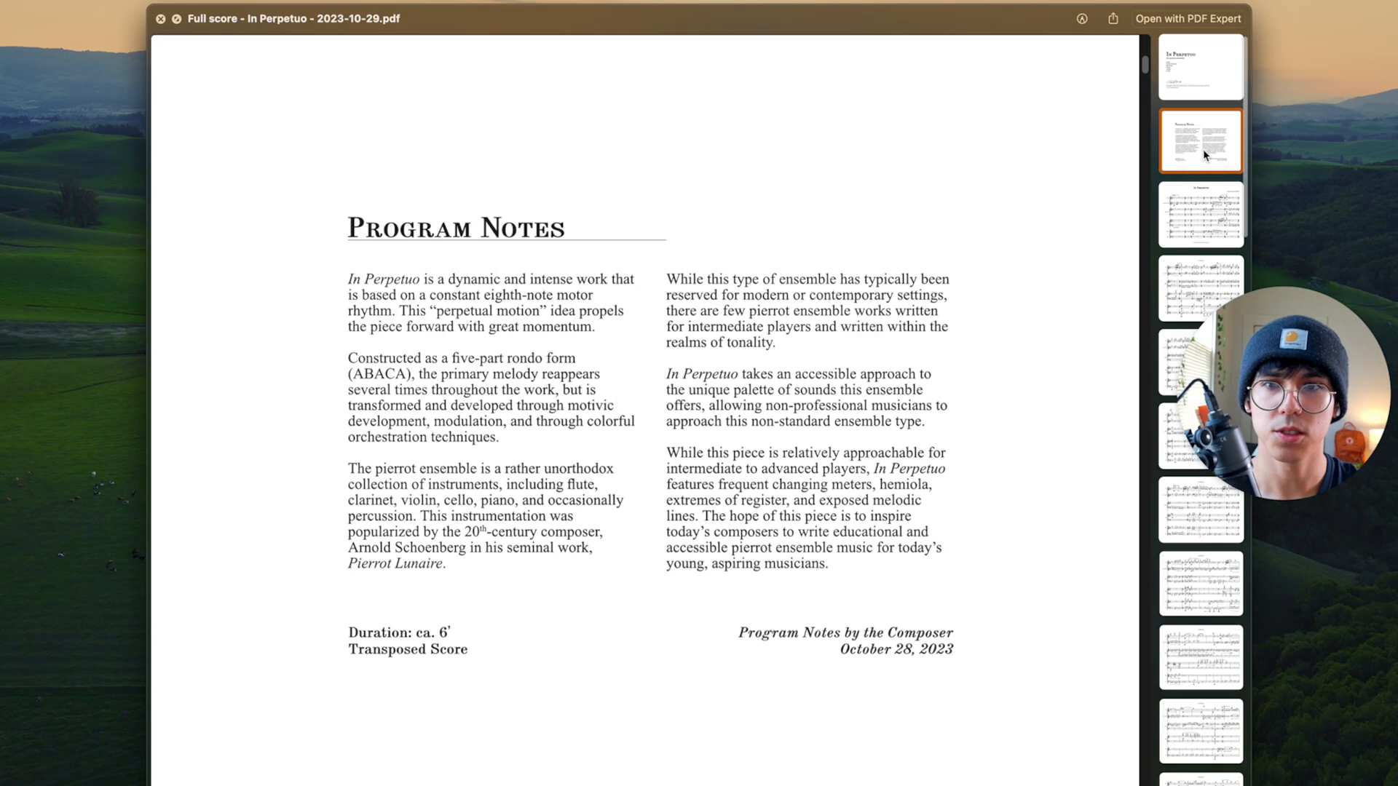
{"action": "key", "text": "Down"}
{"action": "key", "text": "Down"}
{"action": "key", "text": "Down"}
{"action": "key", "text": "Down"}
{"action": "key", "text": "Down"}
{"action": "key", "text": "Down"}
{"action": "key", "text": "Down"}
{"action": "key", "text": "Down"}
{"action": "key", "text": "Down"}
{"action": "key", "text": "Down"}
{"action": "key", "text": "Down"}
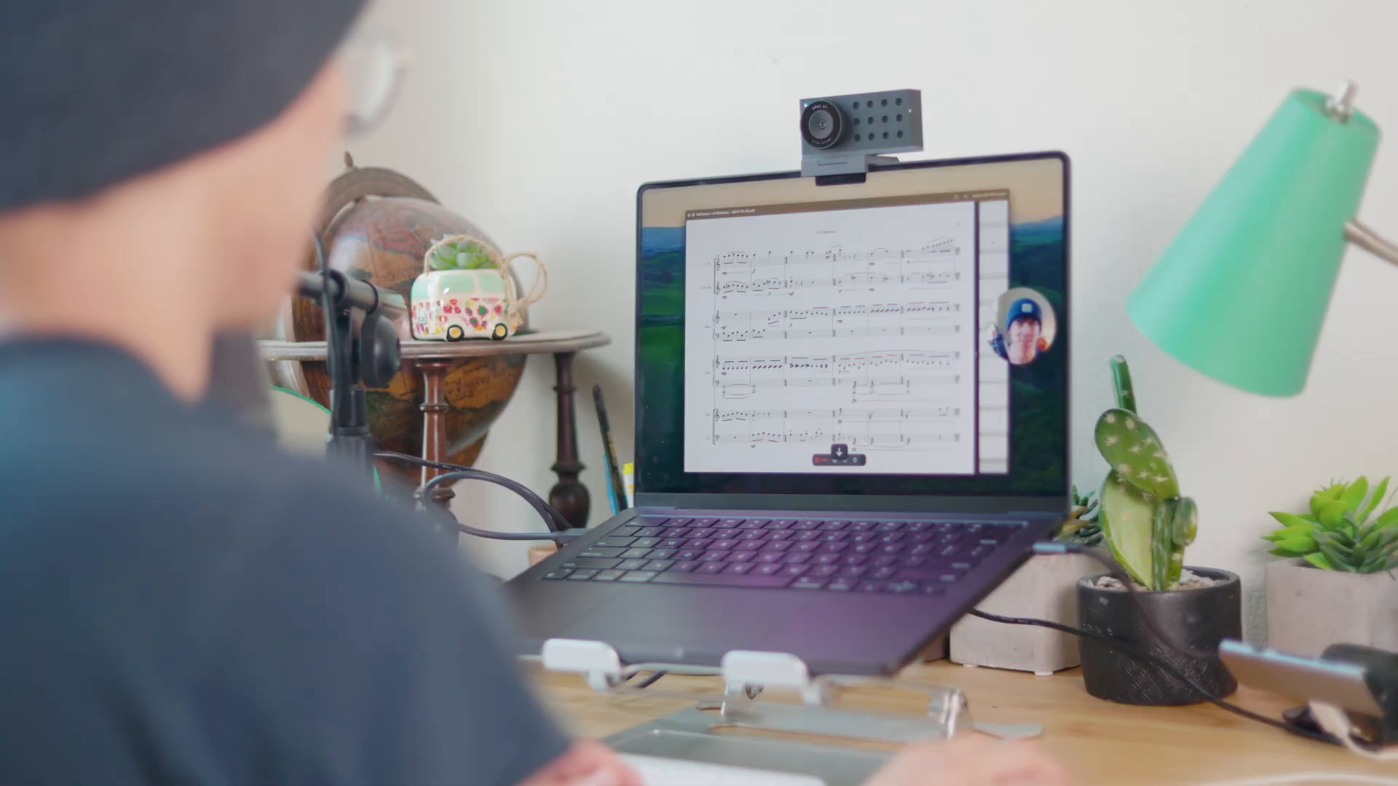
{"action": "key", "text": "Down"}
{"action": "key", "text": "Down"}
{"action": "key", "text": "Down"}
{"action": "key", "text": "Down"}
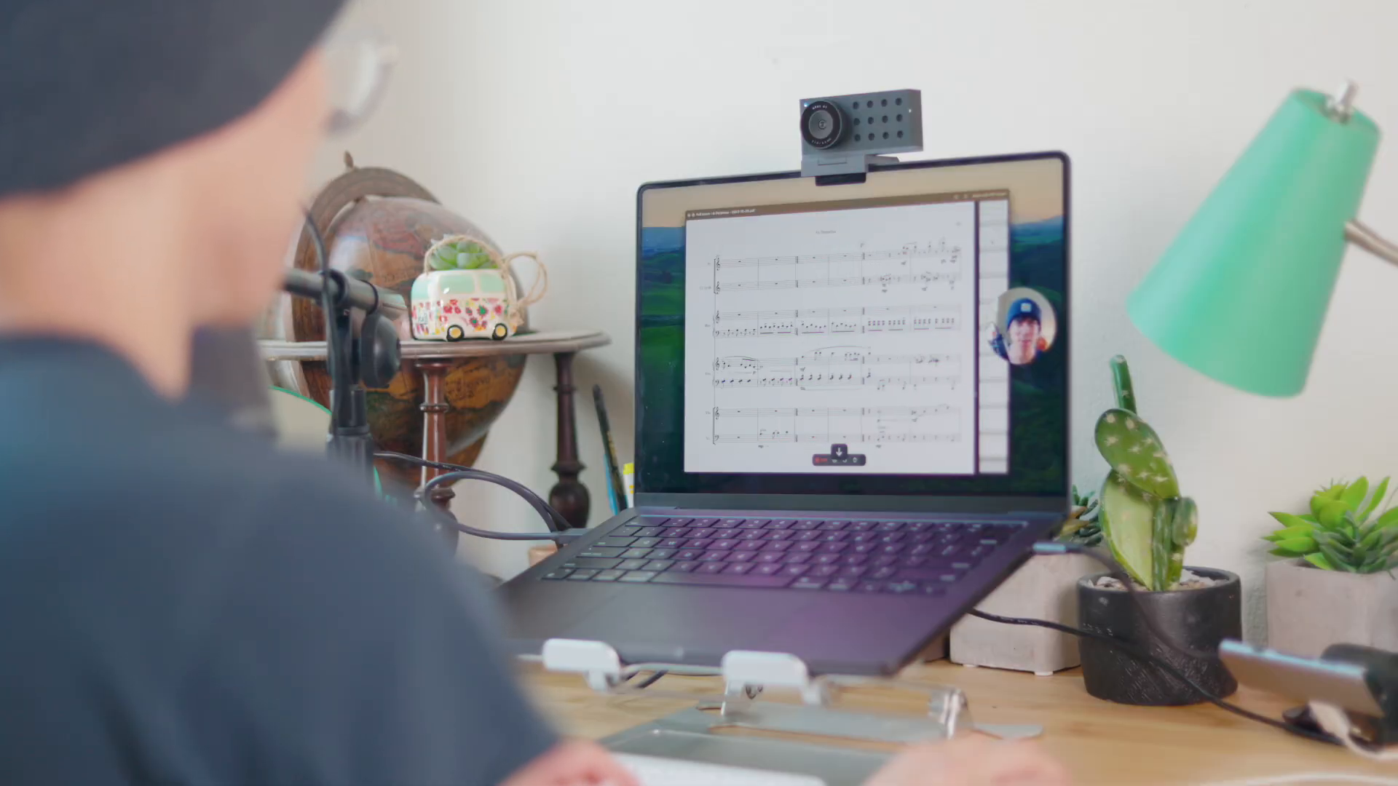
{"action": "key", "text": "Down"}
{"action": "key", "text": "Down"}
{"action": "key", "text": "Down"}
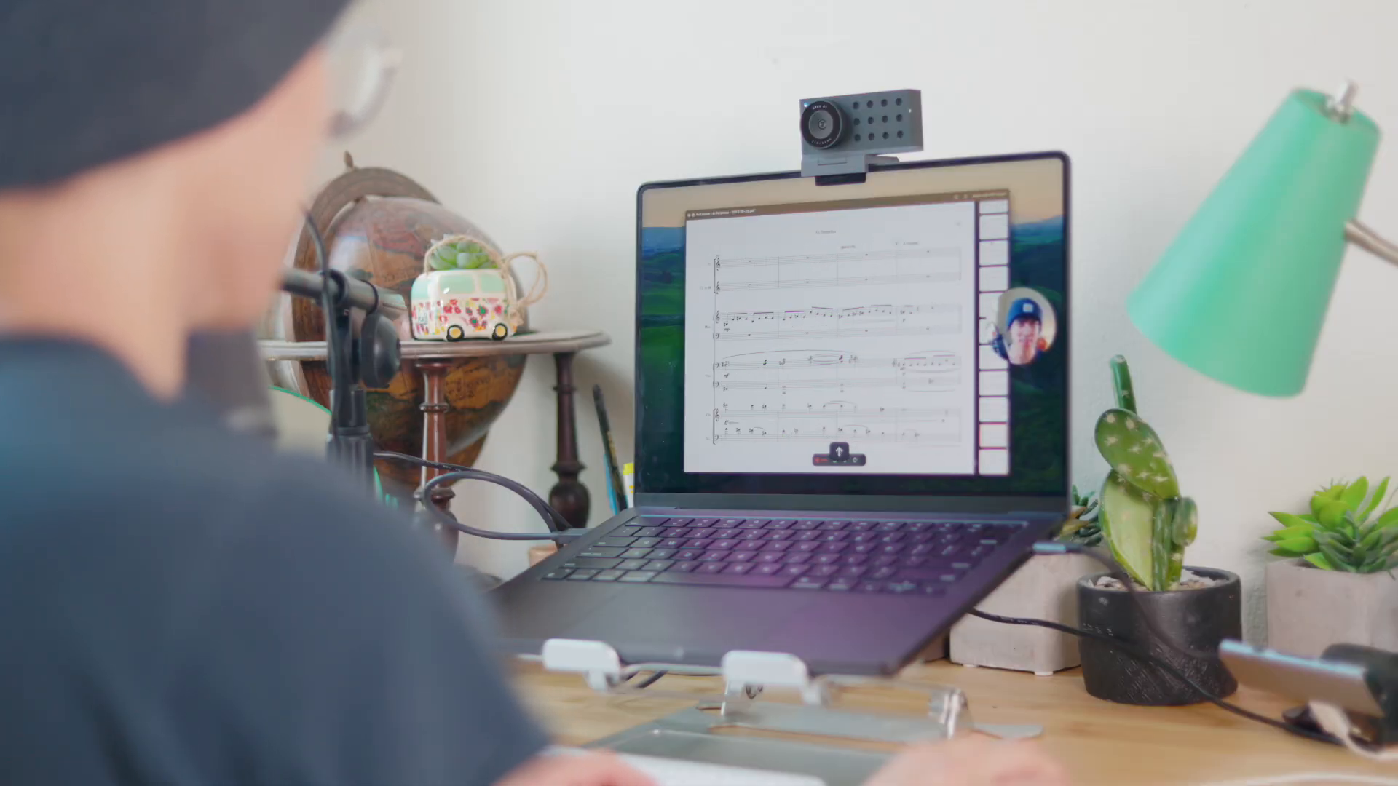
- Page back through the full score PDF to its title page
{"action": "key", "text": "Up"}
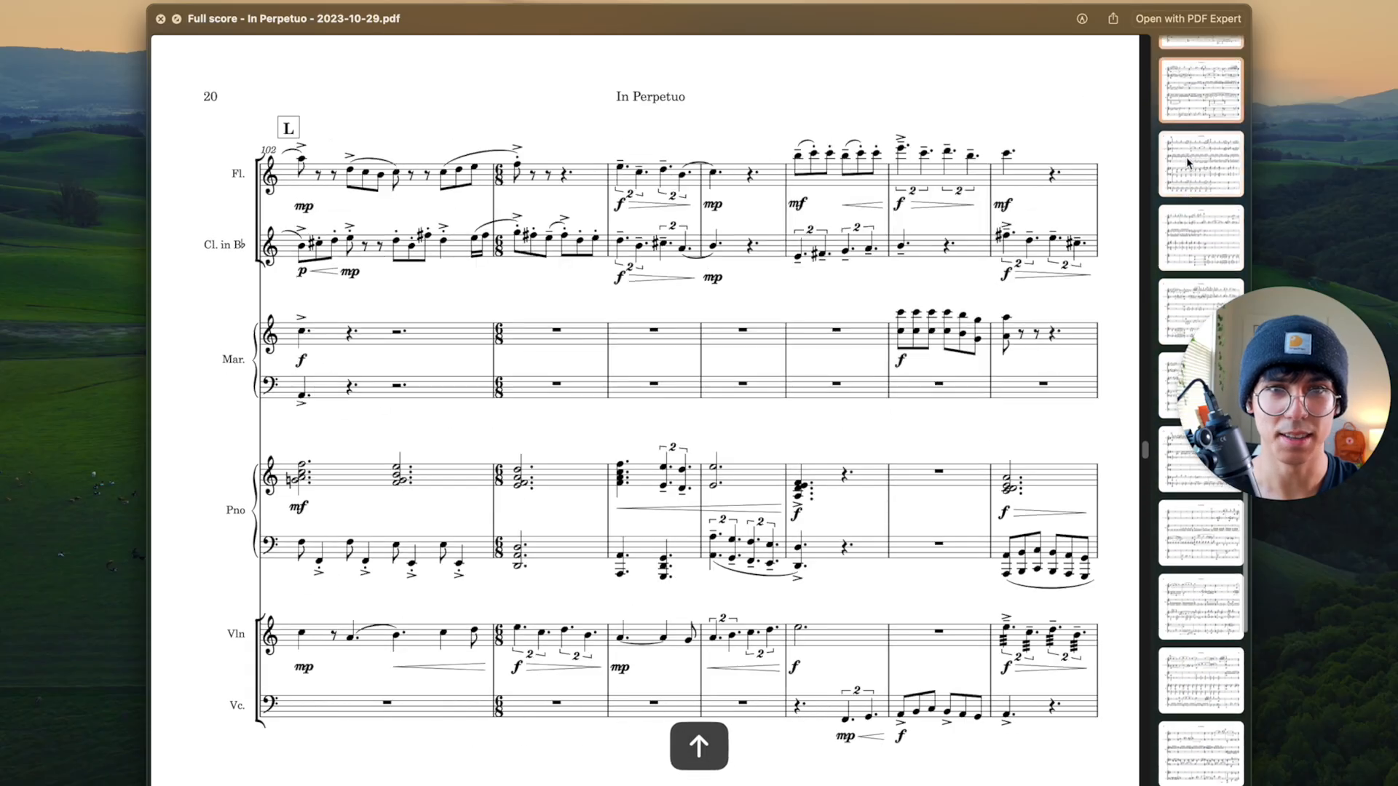
{"action": "key", "text": "Up"}
{"action": "key", "text": "Up"}
{"action": "key", "text": "Up"}
{"action": "key", "text": "Up"}
{"action": "key", "text": "Up"}
{"action": "key", "text": "Up"}
{"action": "key", "text": "Up"}
{"action": "key", "text": "Up"}
{"action": "key", "text": "Up"}
{"action": "key", "text": "Up"}
{"action": "key", "text": "Up"}
{"action": "key", "text": "Up"}
{"action": "key", "text": "Up"}
{"action": "key", "text": "Up"}
{"action": "key", "text": "Up"}
{"action": "key", "text": "Up"}
{"action": "key", "text": "Up"}
{"action": "key", "text": "Up"}
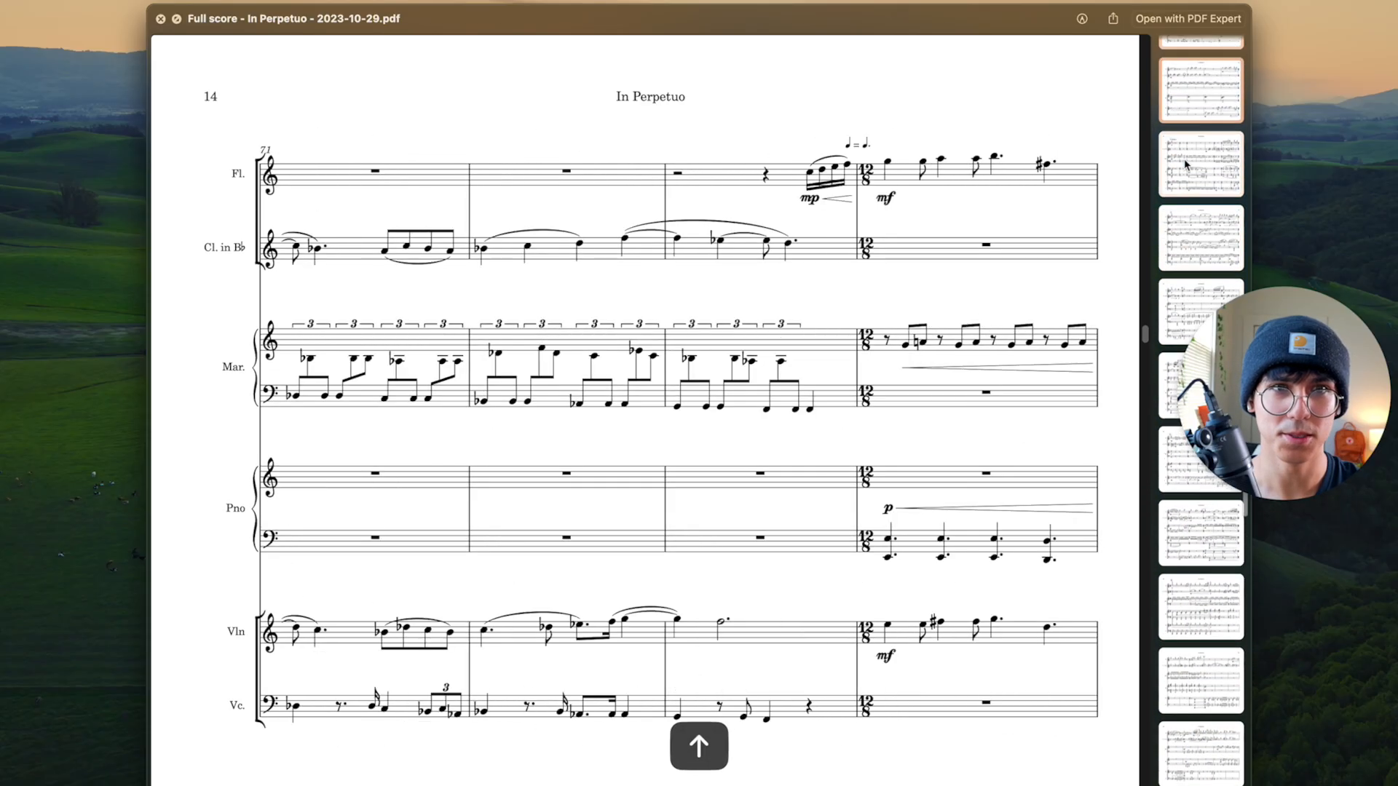
{"action": "key", "text": "Up"}
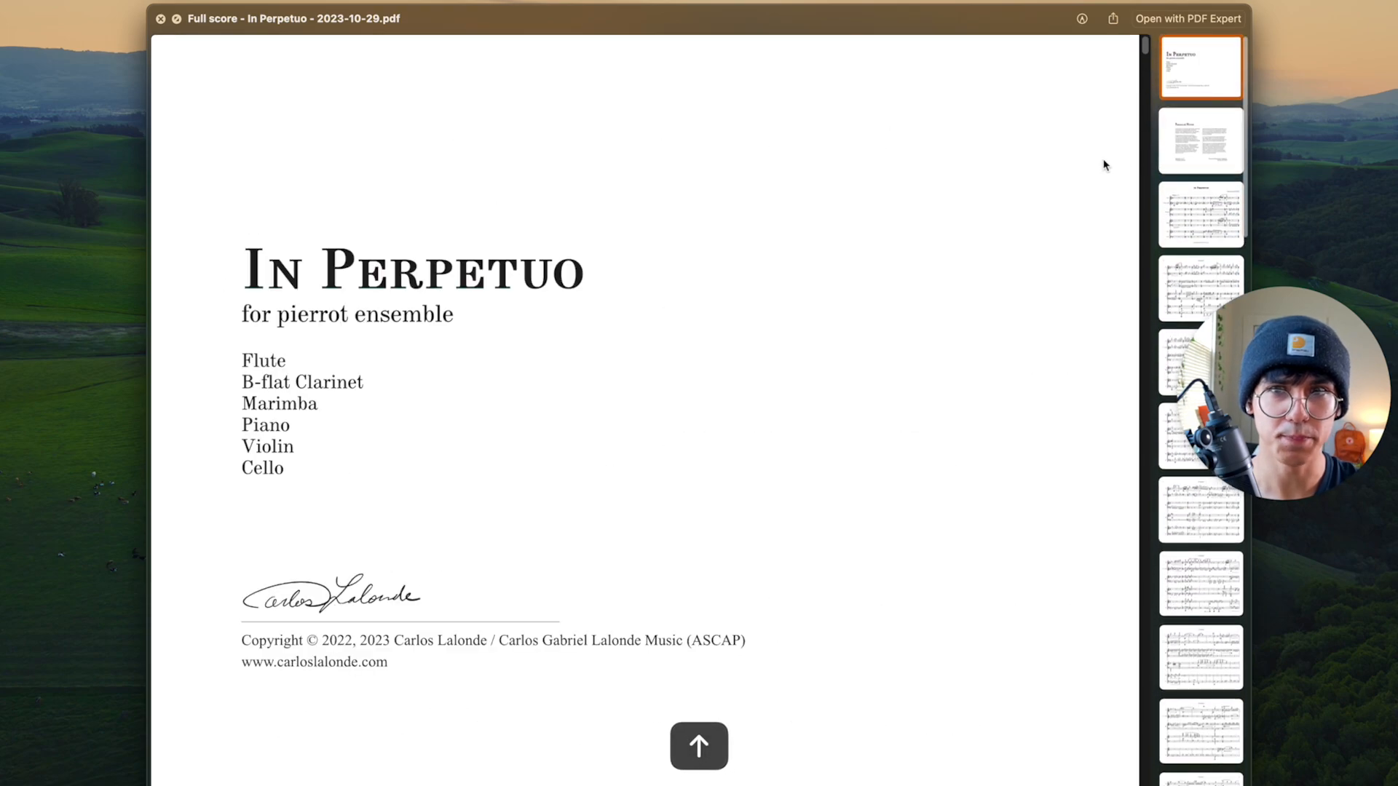
{"action": "key", "text": "Down"}
{"action": "key", "text": "Down"}
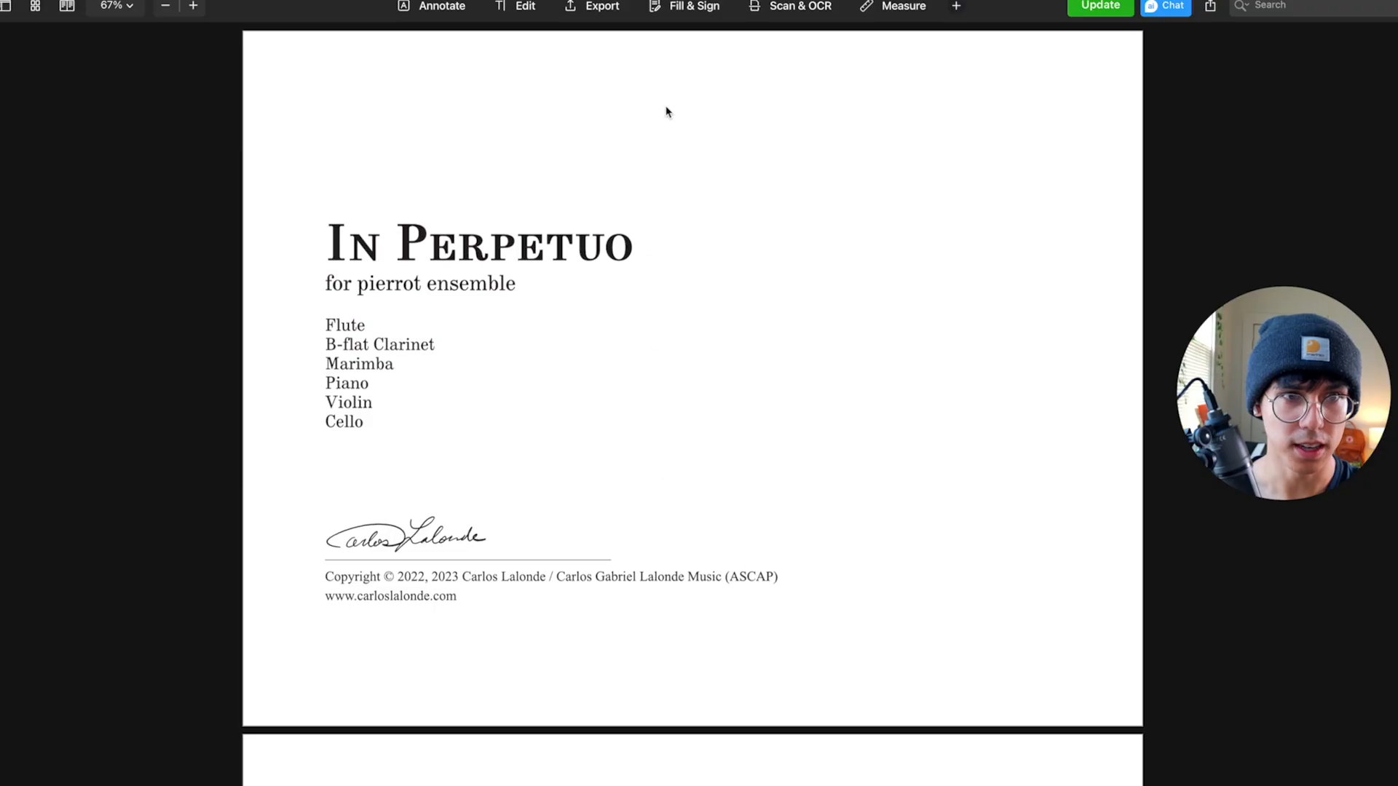
- Start exporting the score to PNG images with the destination folder name "Score video - In Perpetuo"
{"action": "scroll", "coordinate": [719, 241], "scroll_direction": "down", "scroll_amount": 15}
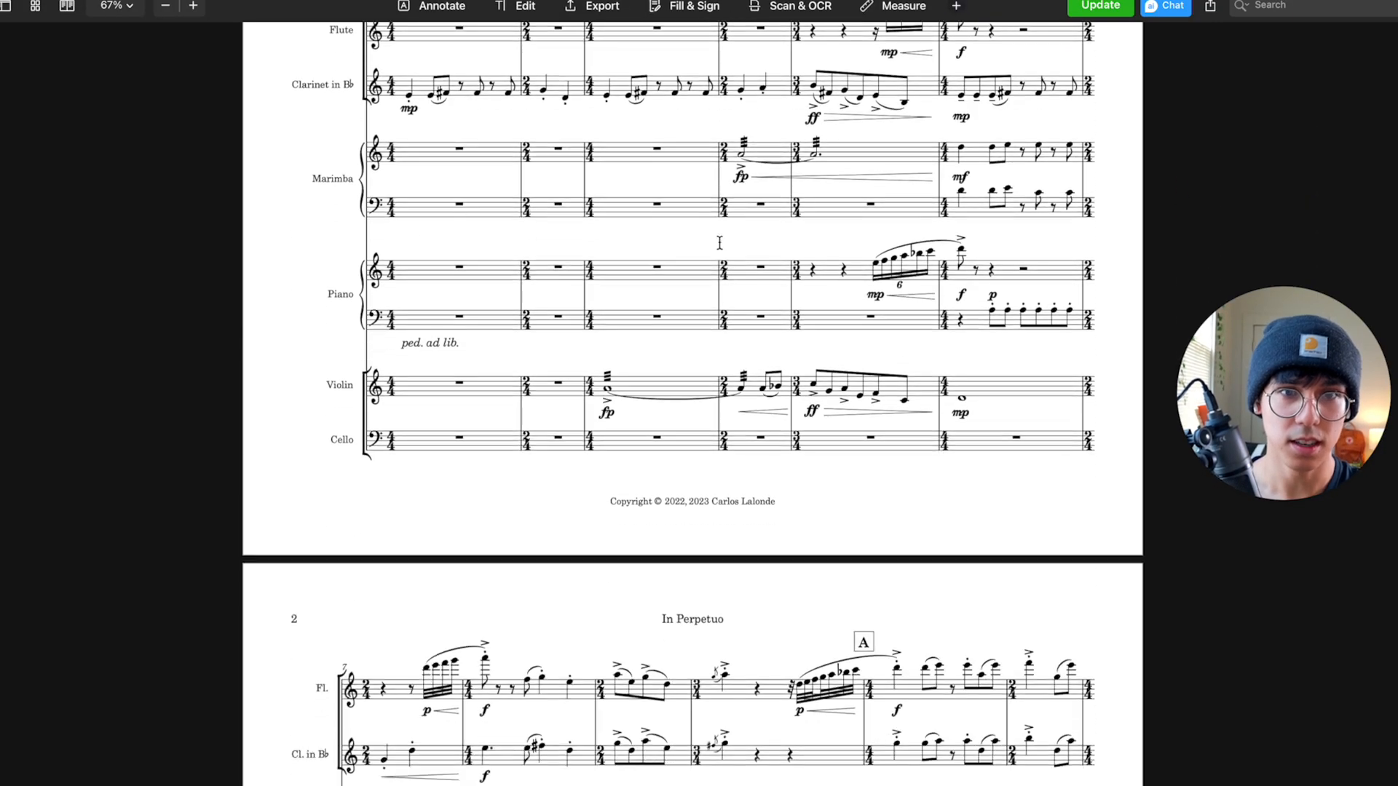
{"action": "scroll", "coordinate": [719, 243], "scroll_direction": "up", "scroll_amount": 15}
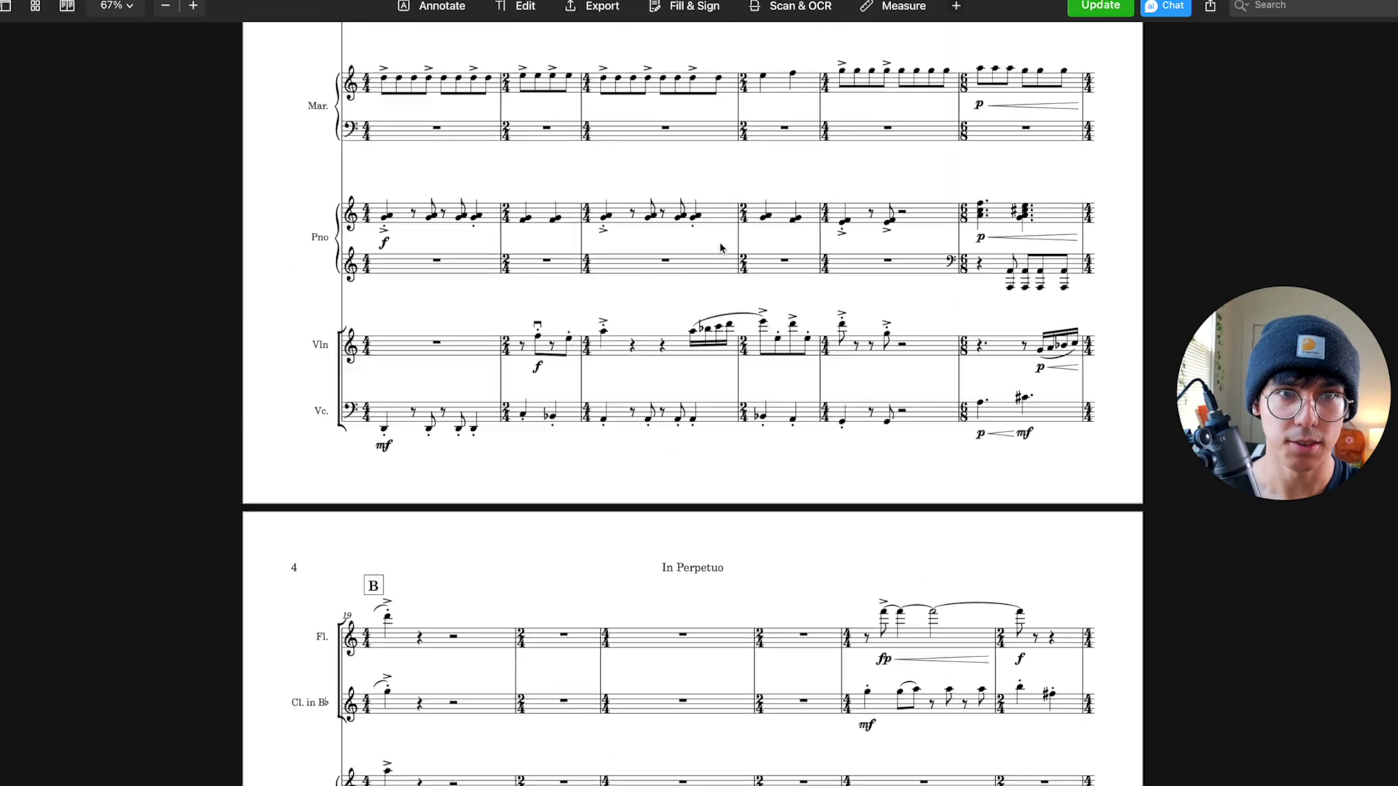
{"action": "scroll", "coordinate": [720, 242], "scroll_direction": "up", "scroll_amount": 5}
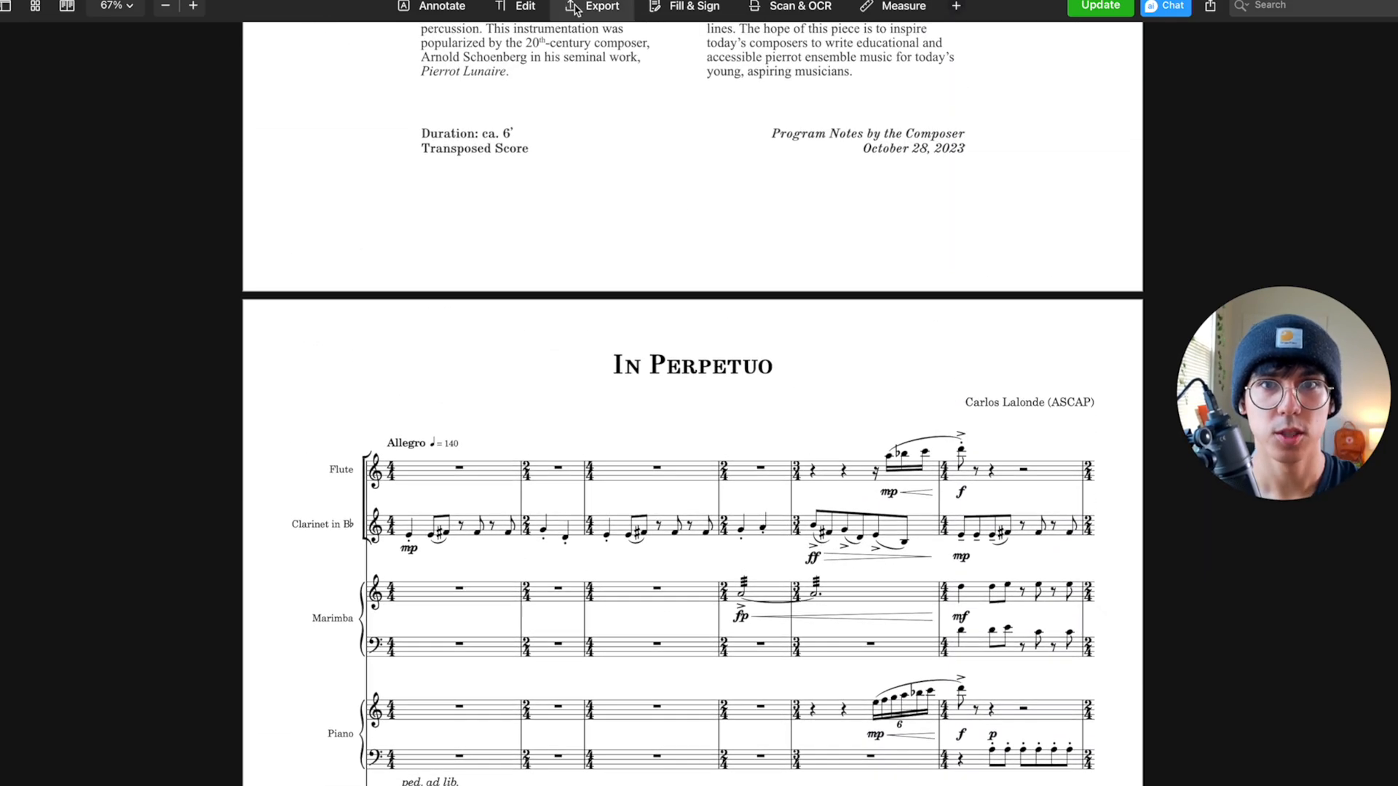
{"action": "left_click", "coordinate": [579, 9]}
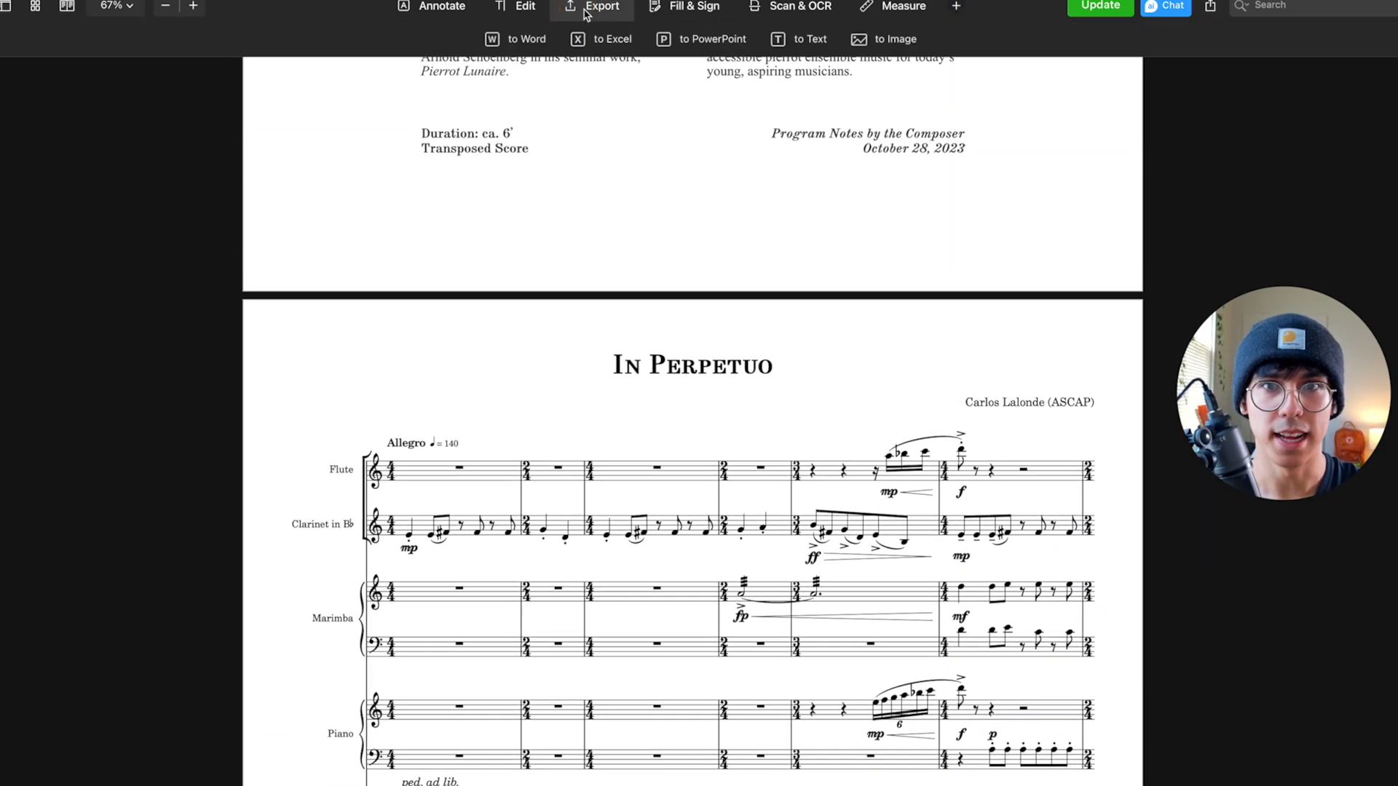
{"action": "left_click", "coordinate": [851, 53]}
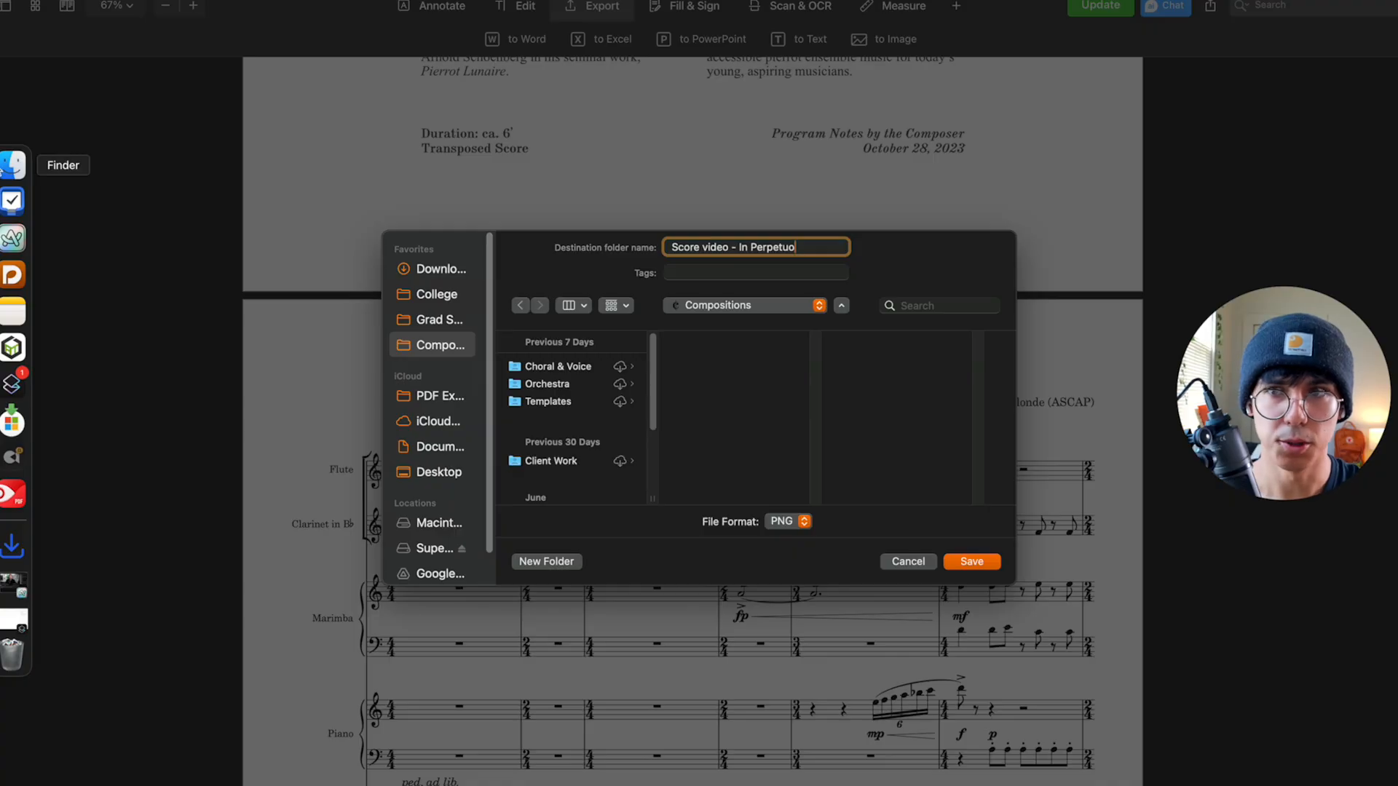
- Locate the V3 Grad School folder inside In Perpetuo in Finder and set it as the export location
{"action": "left_click", "coordinate": [11, 165]}
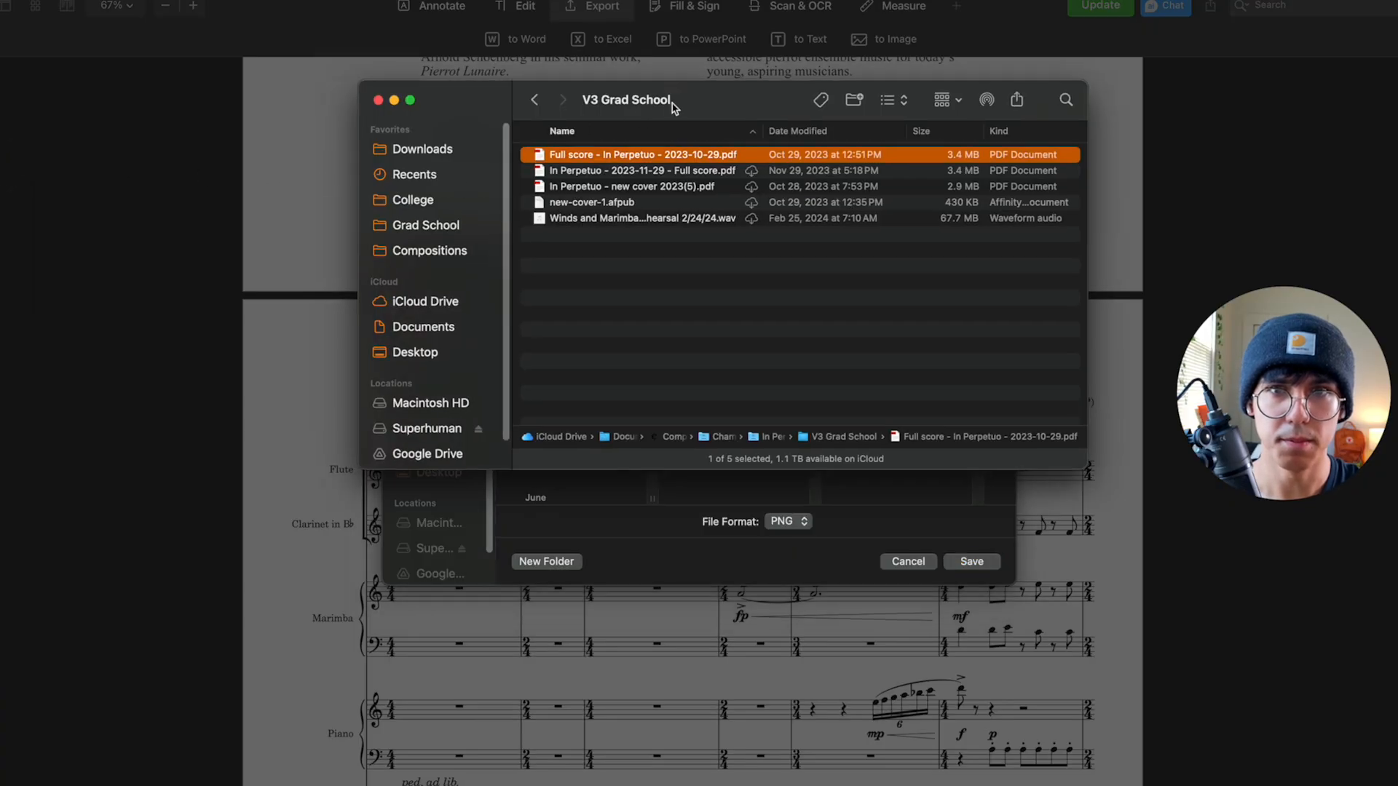
{"action": "left_click_drag", "start_coordinate": [668, 103], "coordinate": [496, 509]}
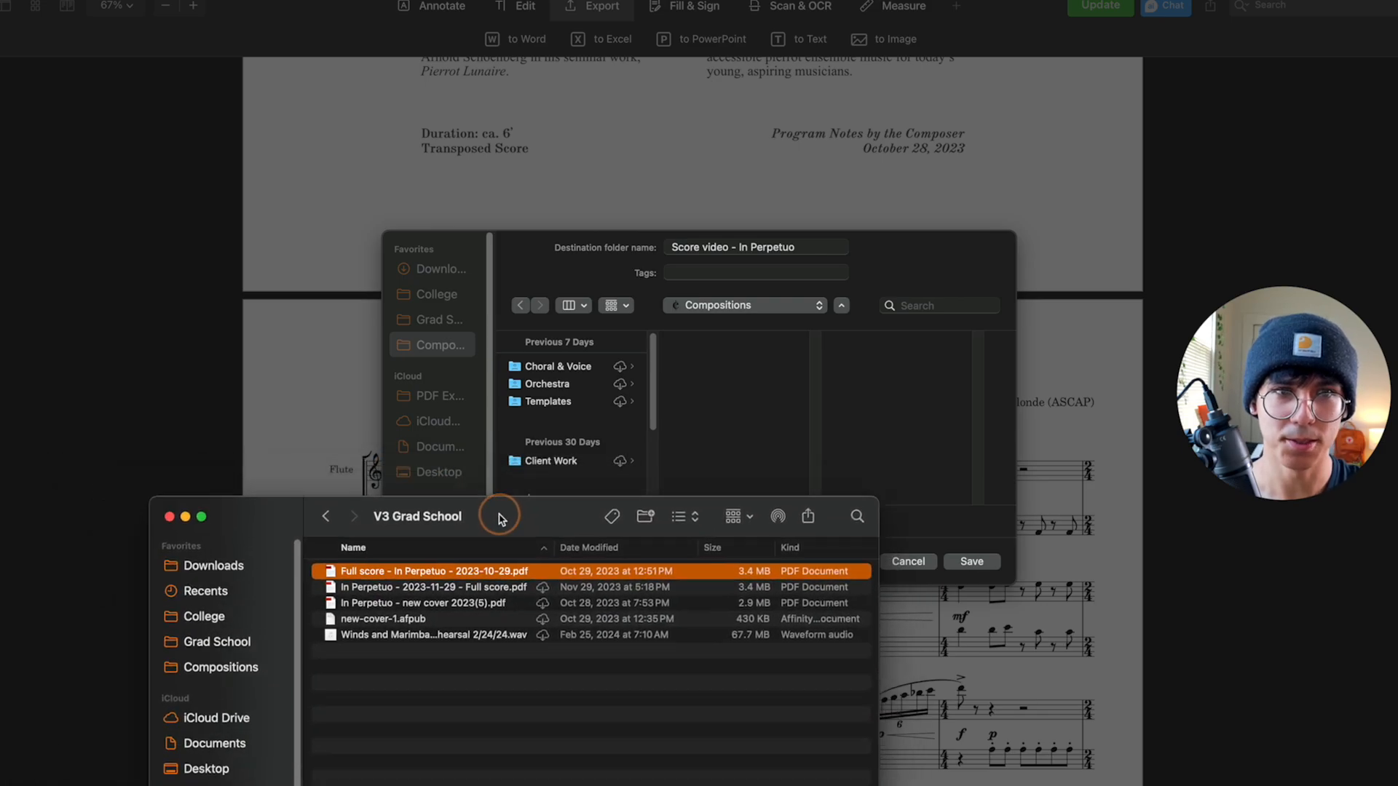
{"action": "left_click", "coordinate": [323, 508]}
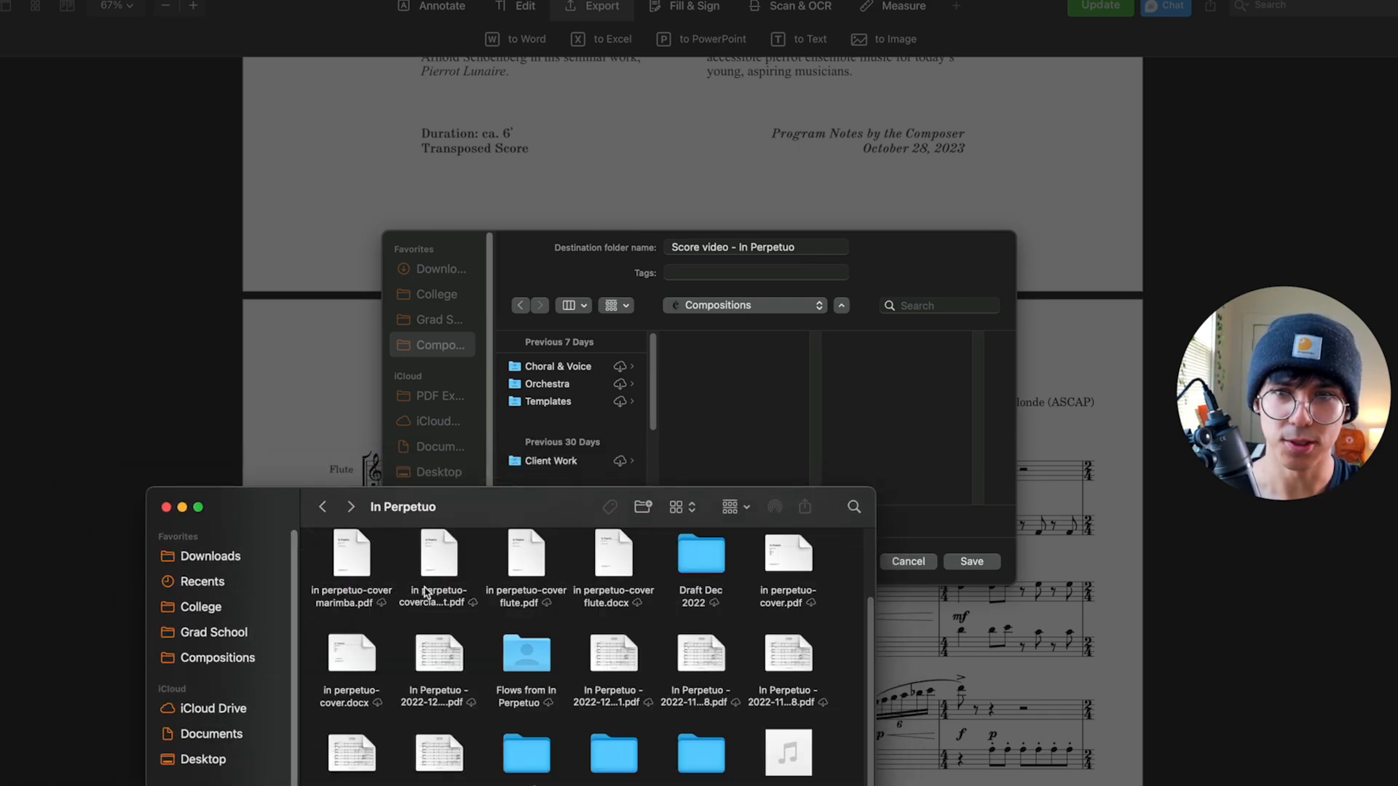
{"action": "left_click_drag", "start_coordinate": [569, 514], "coordinate": [415, 313]}
{"action": "left_click_drag", "start_coordinate": [546, 557], "coordinate": [882, 398]}
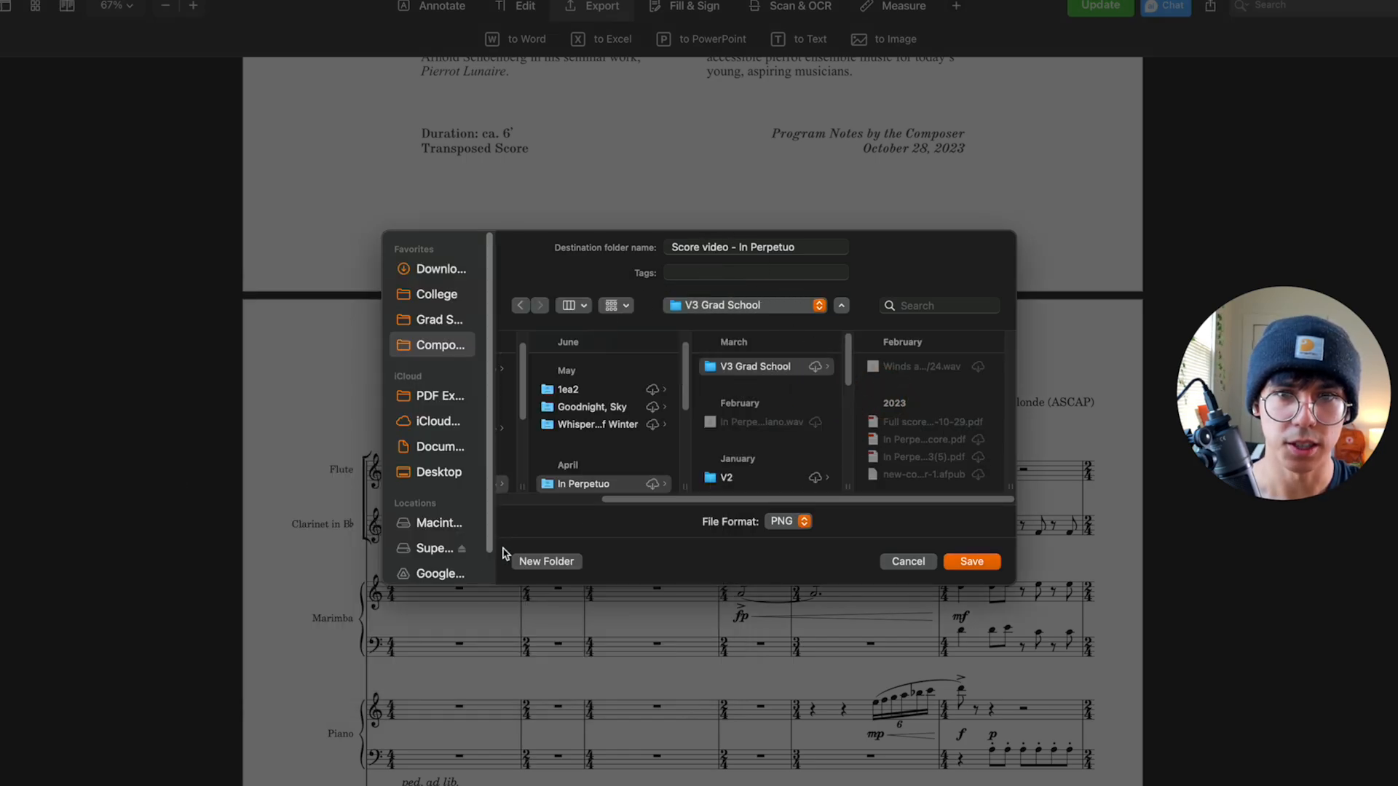
- Create a new folder named "Score Video" inside V3 Grad School and save the PNG export there
{"action": "left_click", "coordinate": [539, 560]}
{"action": "type", "text": "S"}
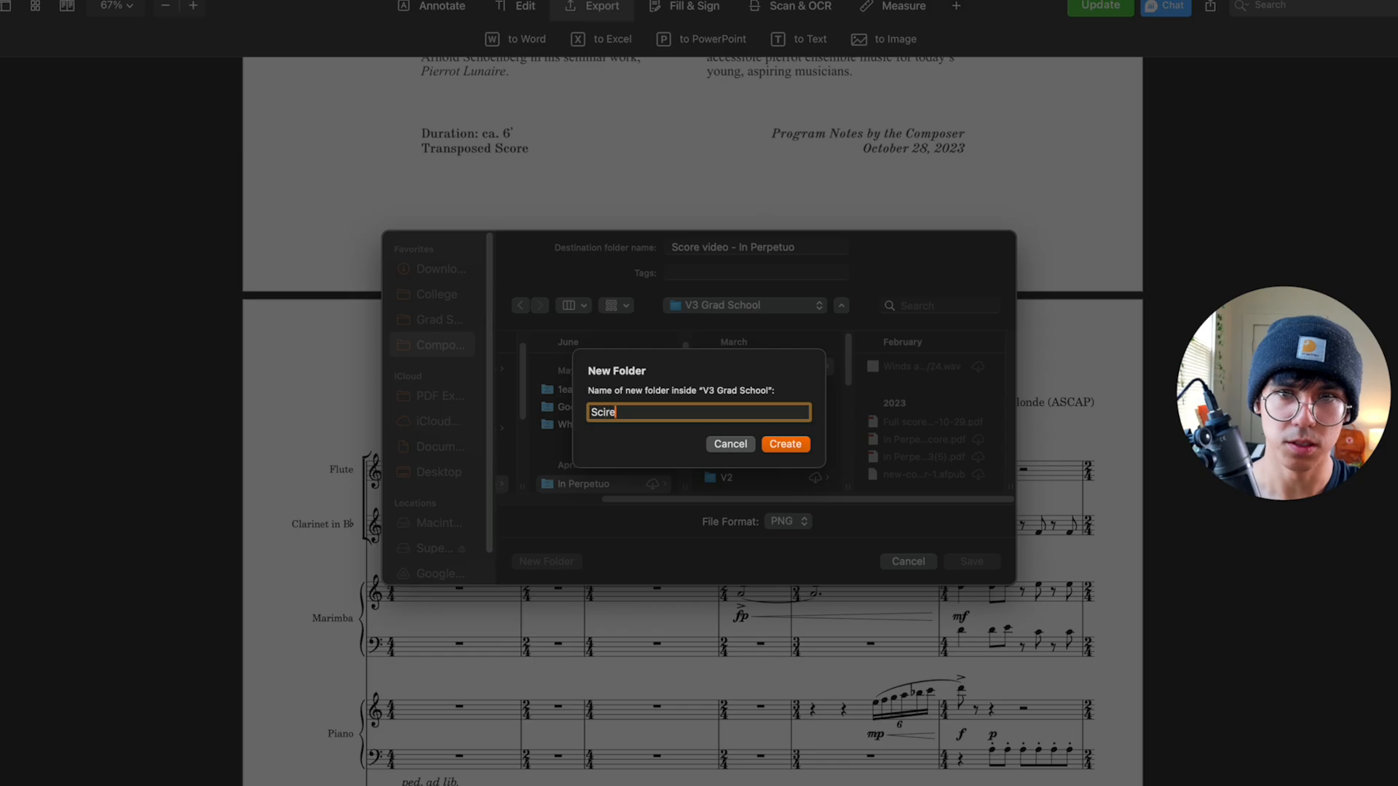
{"action": "type", "text": "core Video"}
{"action": "key", "text": "Return"}
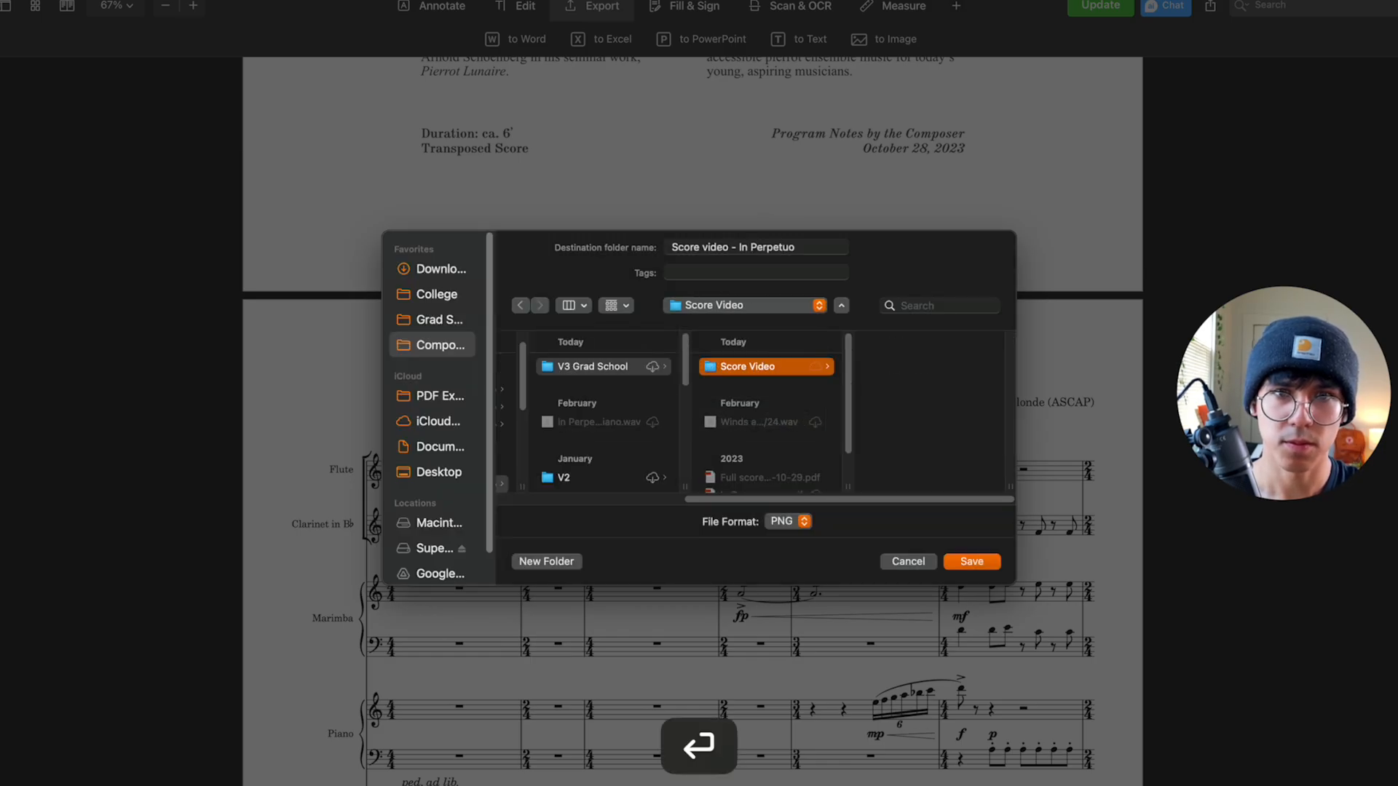
{"action": "key", "text": "Return"}
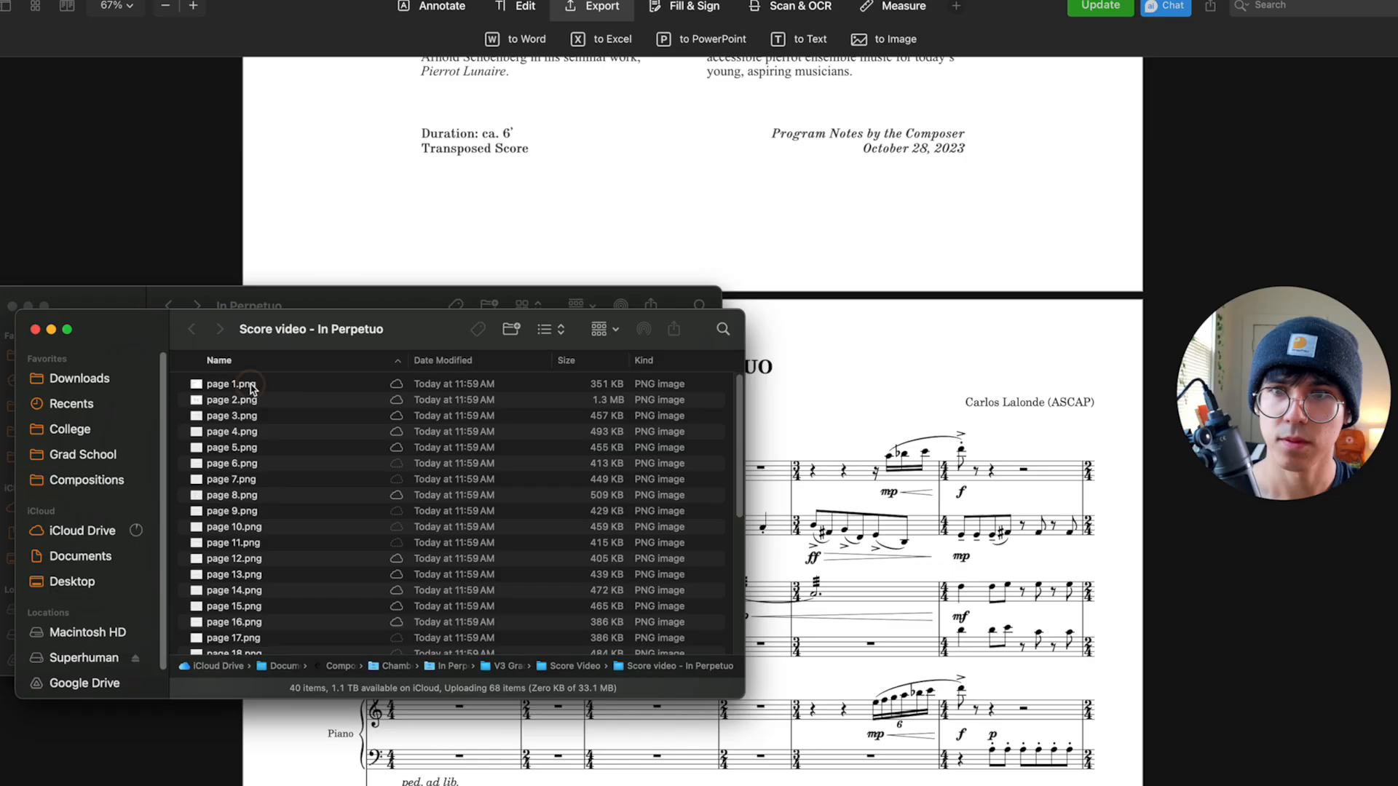
- Preview the exported PNG pages in order, starting from page 1.png, and close the preview at page 20.png
{"action": "left_click", "coordinate": [251, 378]}
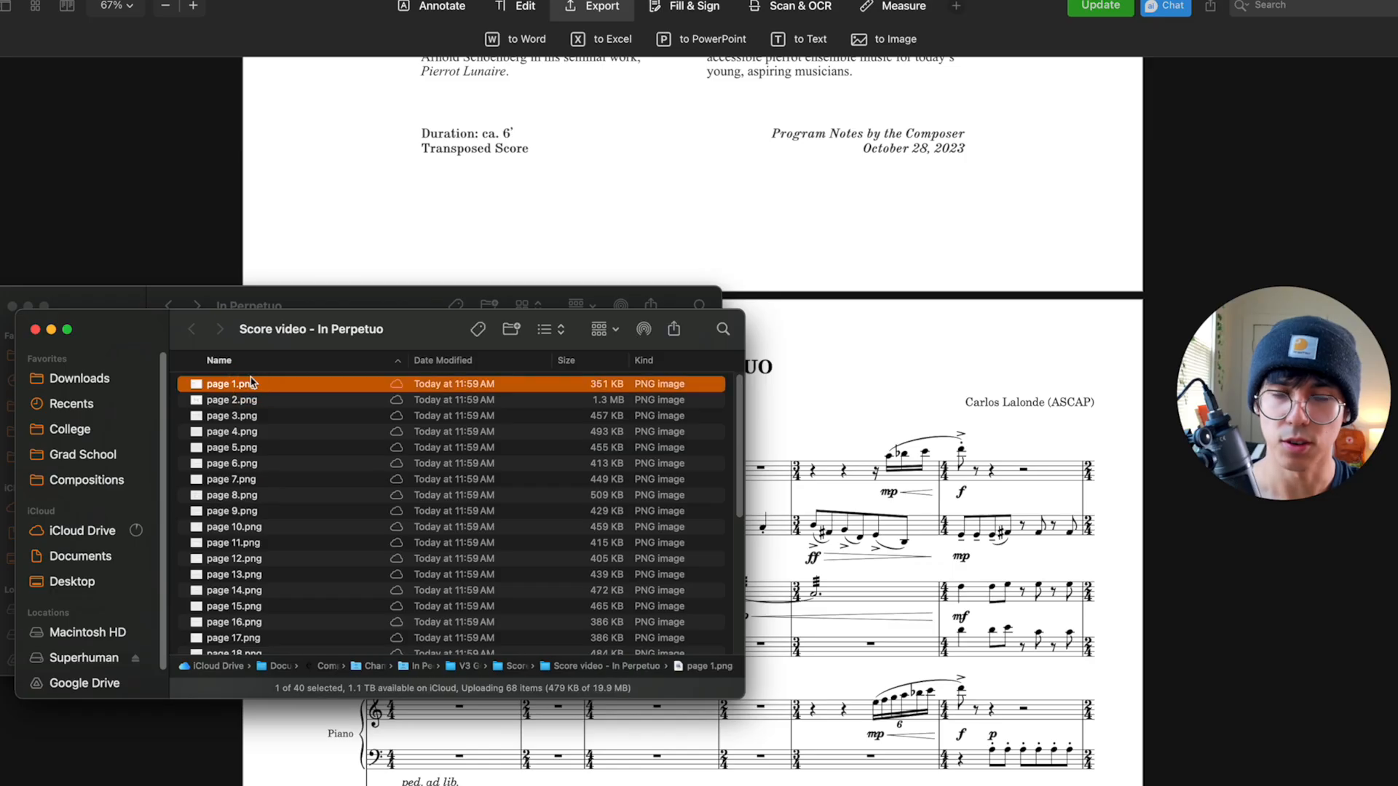
{"action": "key", "text": "space"}
{"action": "key", "text": "Down"}
{"action": "key", "text": "Down"}
{"action": "key", "text": "Down"}
{"action": "key", "text": "Down"}
{"action": "key", "text": "Down"}
{"action": "key", "text": "Down"}
{"action": "key", "text": "Down"}
{"action": "key", "text": "Down"}
{"action": "key", "text": "Down"}
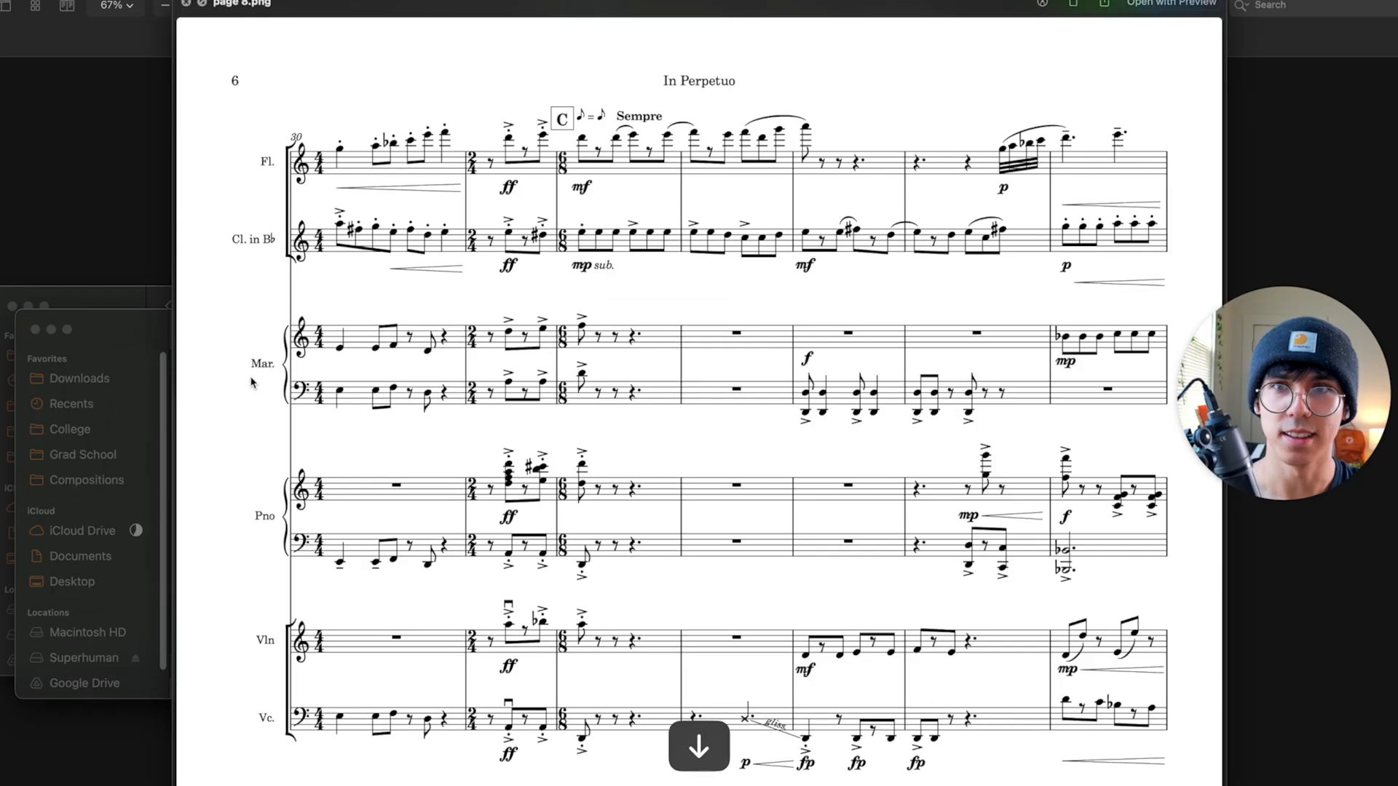
{"action": "key", "text": "Down"}
{"action": "key", "text": "Down"}
{"action": "key", "text": "Down"}
{"action": "key", "text": "Down"}
{"action": "key", "text": "Down"}
{"action": "key", "text": "Down"}
{"action": "key", "text": "Down"}
{"action": "key", "text": "Down"}
{"action": "key", "text": "Down"}
{"action": "key", "text": "Down"}
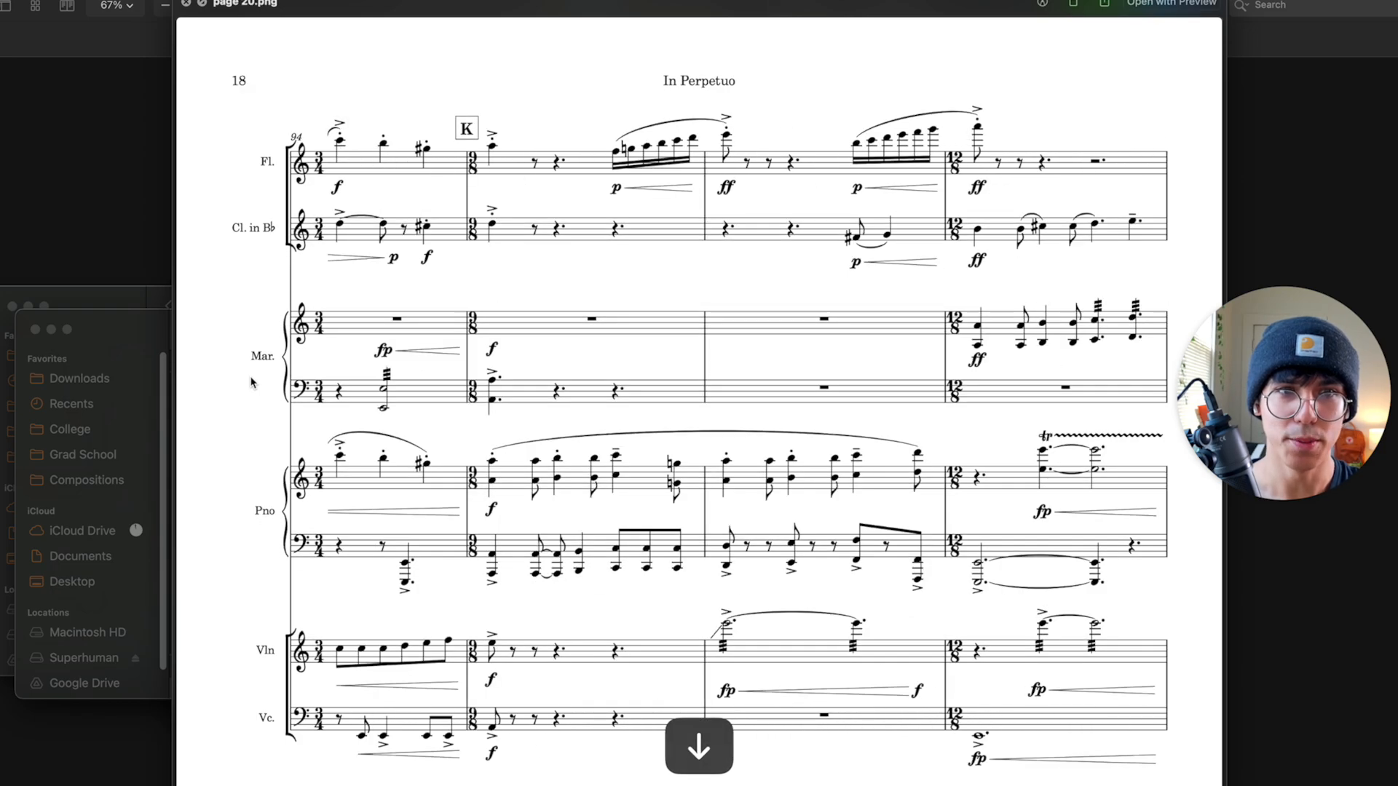
{"action": "key", "text": "Escape"}
- Search for "final" in the app launcher and open Final Cut Pro
{"action": "key", "text": "alt+space"}
{"action": "type", "text": "final"}
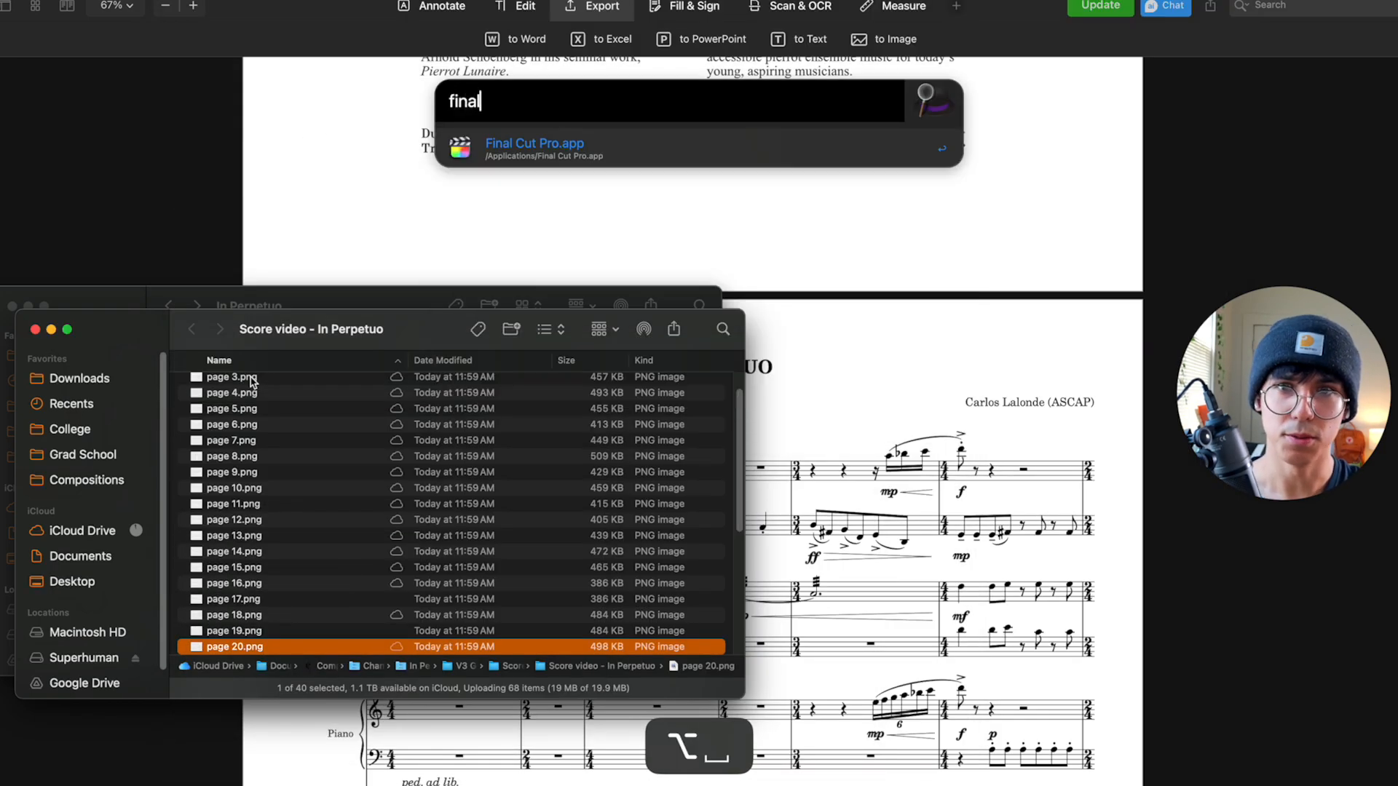
{"action": "key", "text": "Return"}
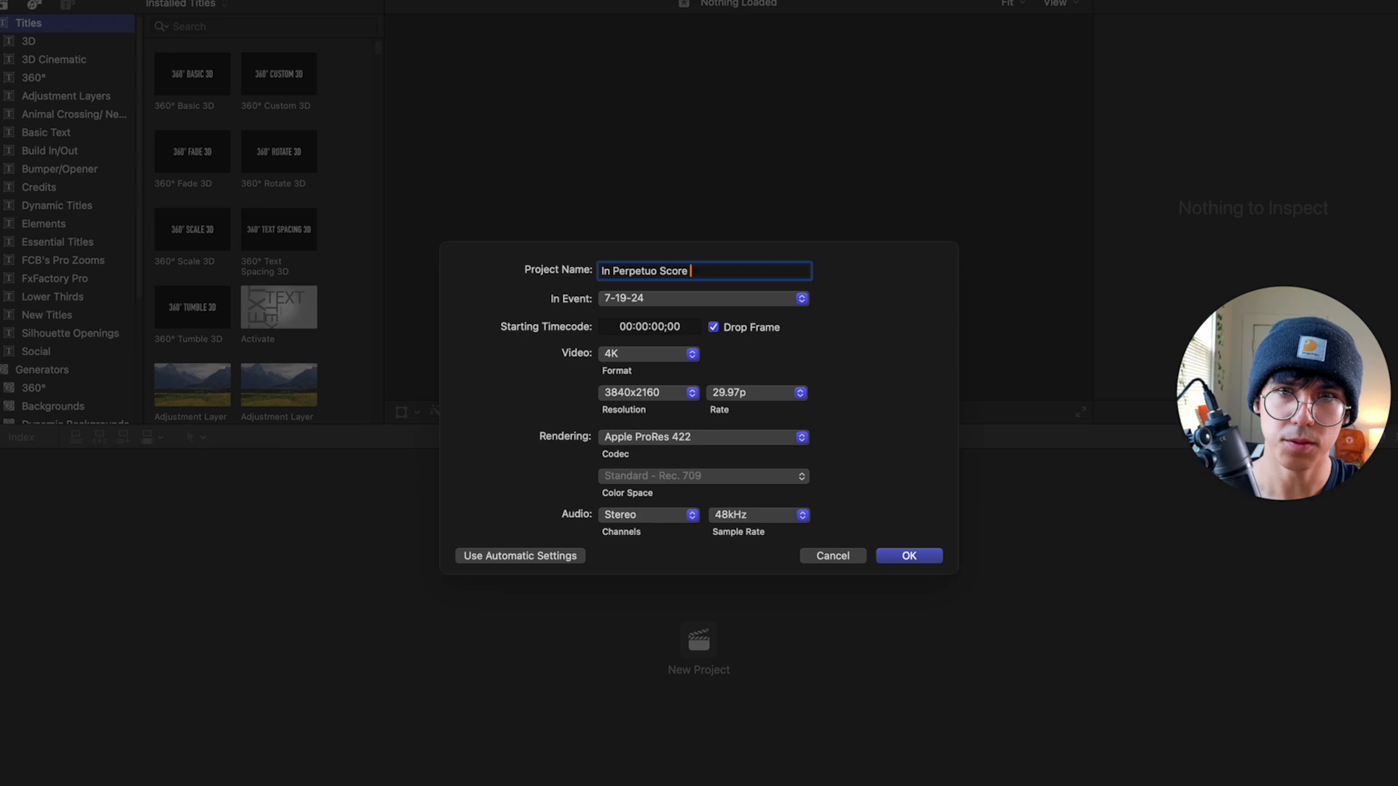
- Create a project named "In Perpetuo Score Video" with 1080p HD video format and a 60p frame rate
{"action": "type", "text": "Video"}
{"action": "left_click", "coordinate": [648, 354]}
{"action": "left_click", "coordinate": [634, 247]}
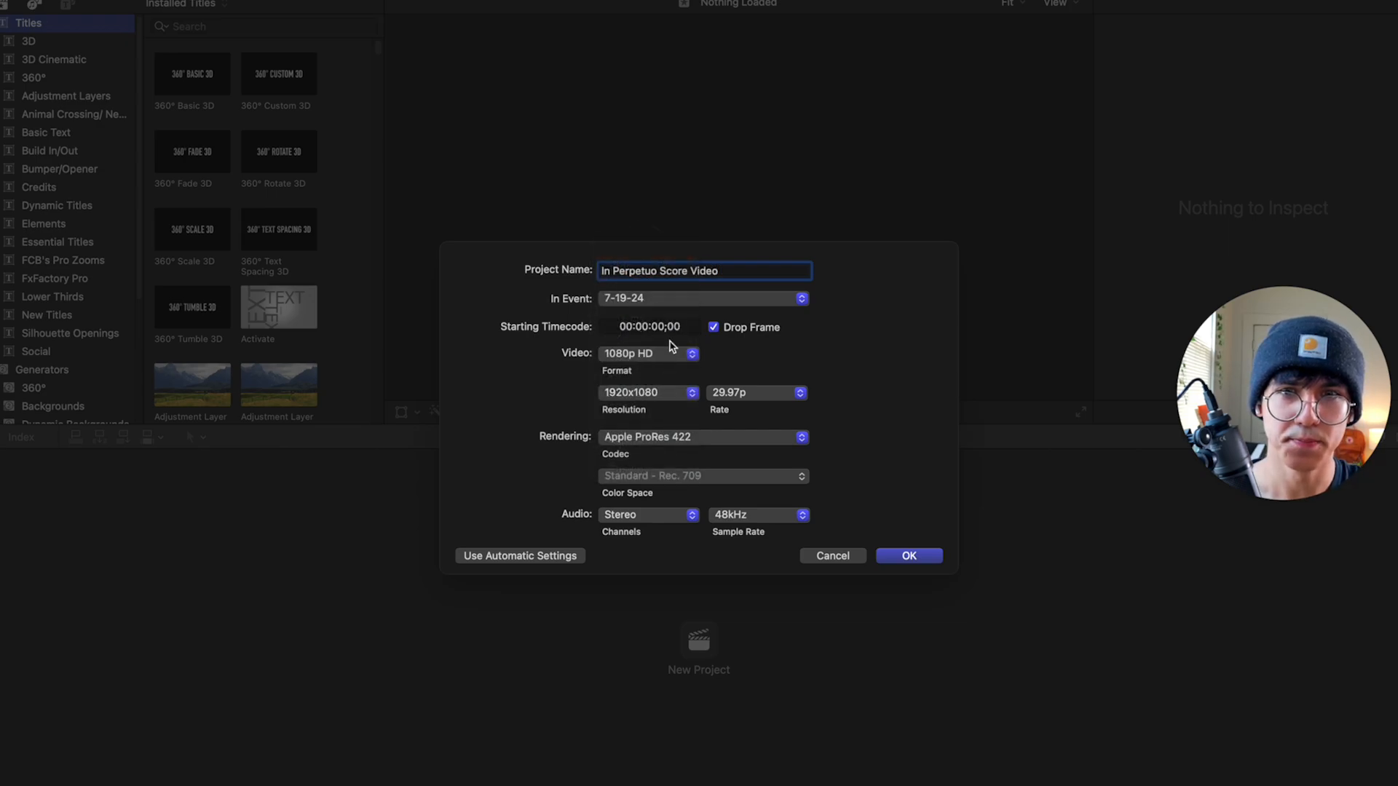
{"action": "left_click", "coordinate": [740, 395]}
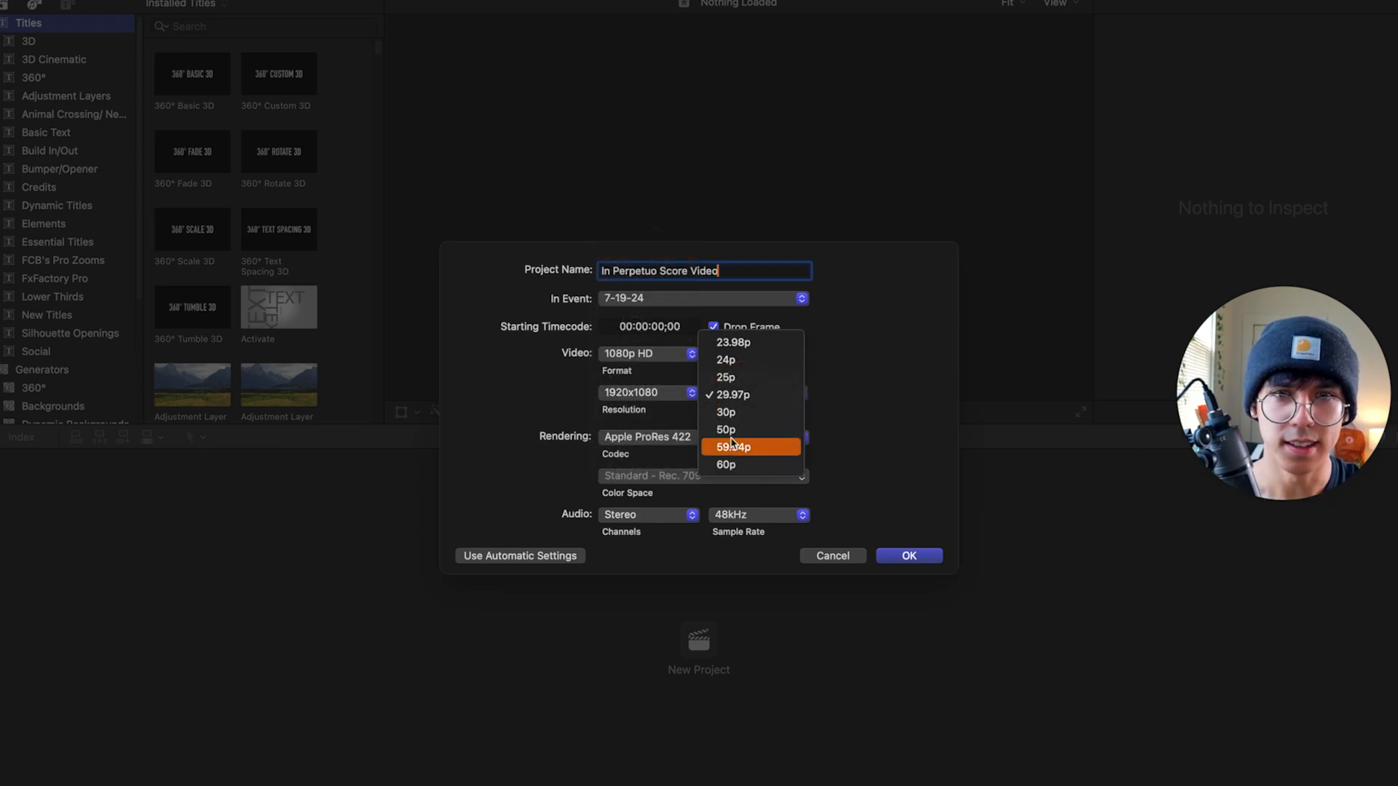
{"action": "left_click", "coordinate": [732, 466]}
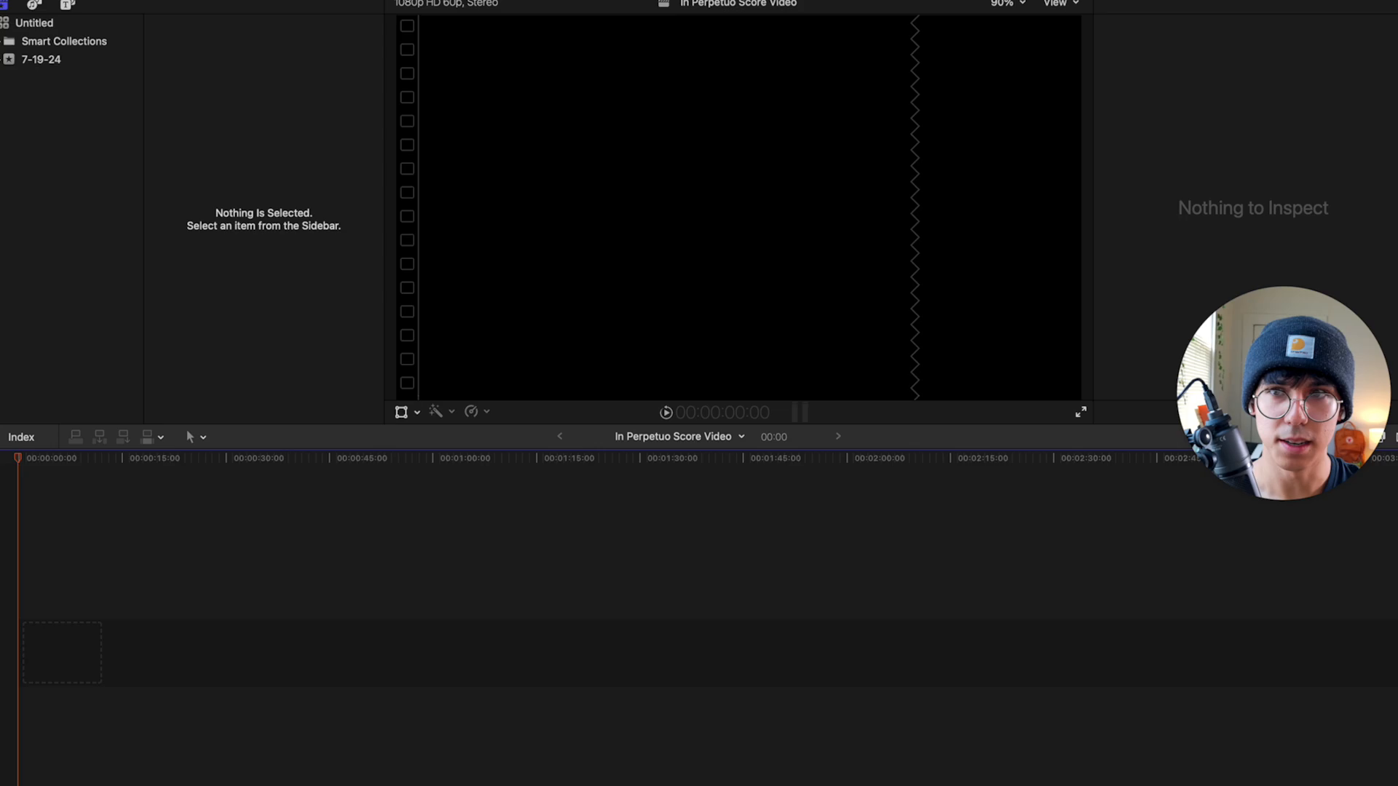
- Look through the exported page images in Finder, select page 1.png, and return to the Final Cut Pro project
{"action": "key", "text": "super+Tab"}
{"action": "scroll", "coordinate": [612, 346], "scroll_direction": "down", "scroll_amount": 10}
{"action": "scroll", "coordinate": [616, 338], "scroll_direction": "up", "scroll_amount": 10}
{"action": "scroll", "coordinate": [613, 336], "scroll_direction": "down", "scroll_amount": 10}
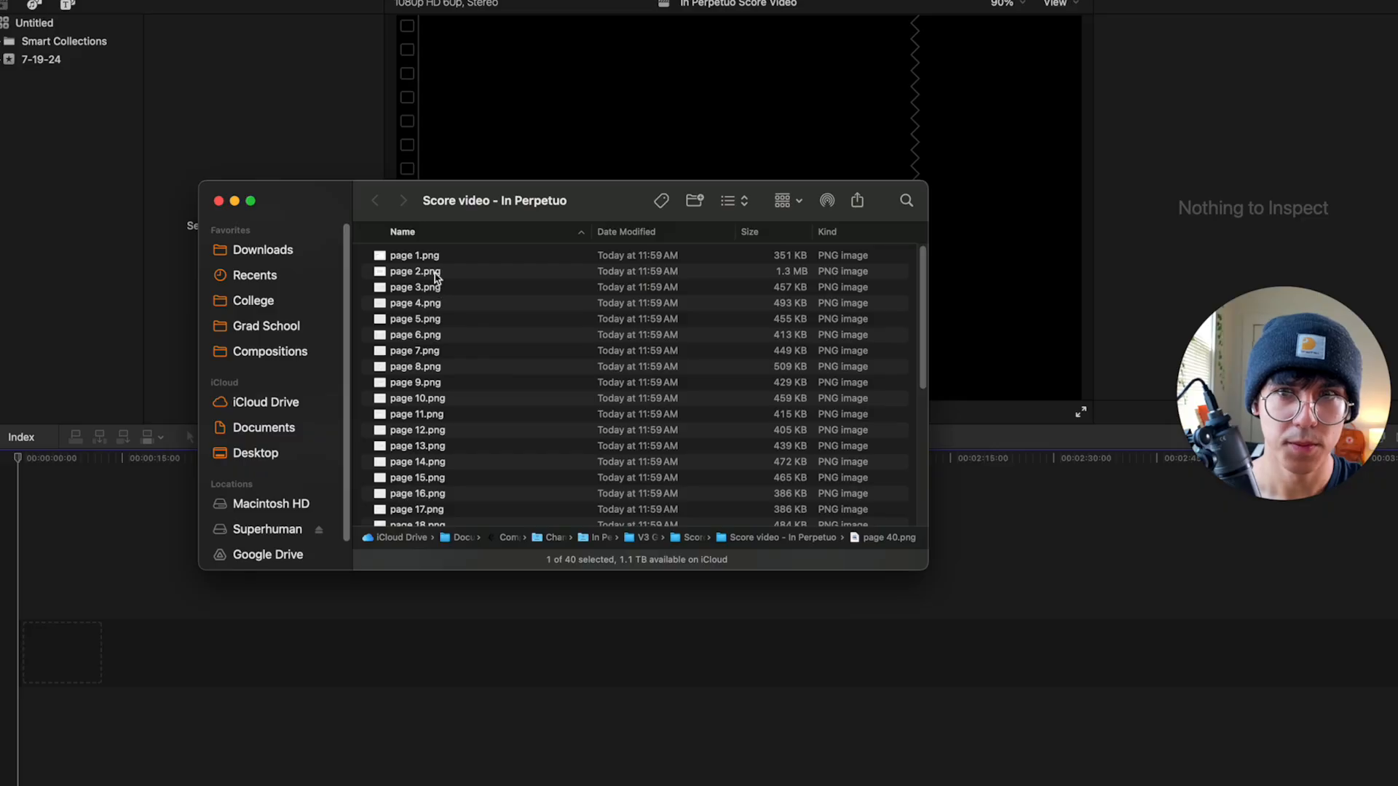
{"action": "left_click", "coordinate": [430, 256]}
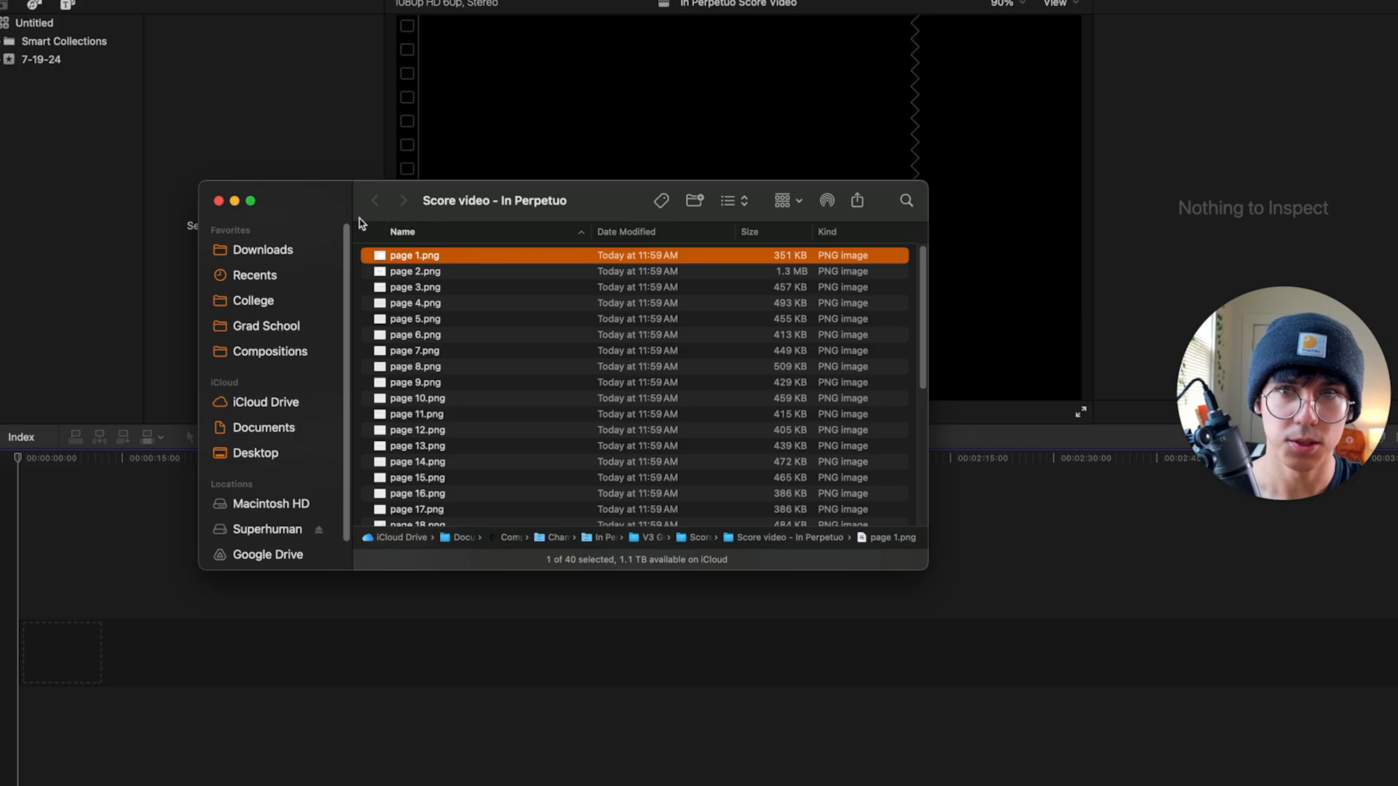
{"action": "left_click", "coordinate": [224, 96]}
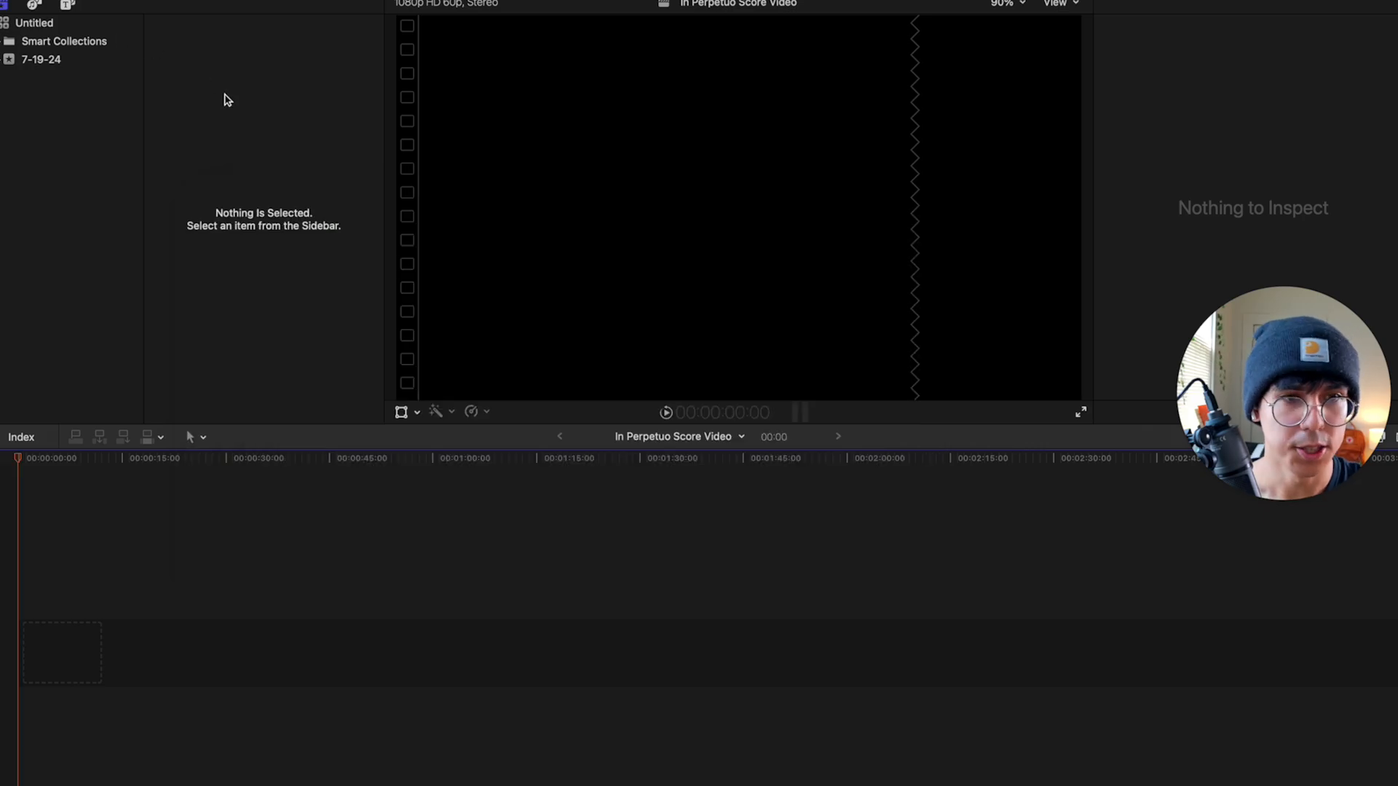
- Add the Wood generator at the start of the timeline as a background lasting about 2 minutes 31 seconds
{"action": "left_click", "coordinate": [69, 7]}
{"action": "left_click_drag", "start_coordinate": [198, 226], "coordinate": [1058, 616]}
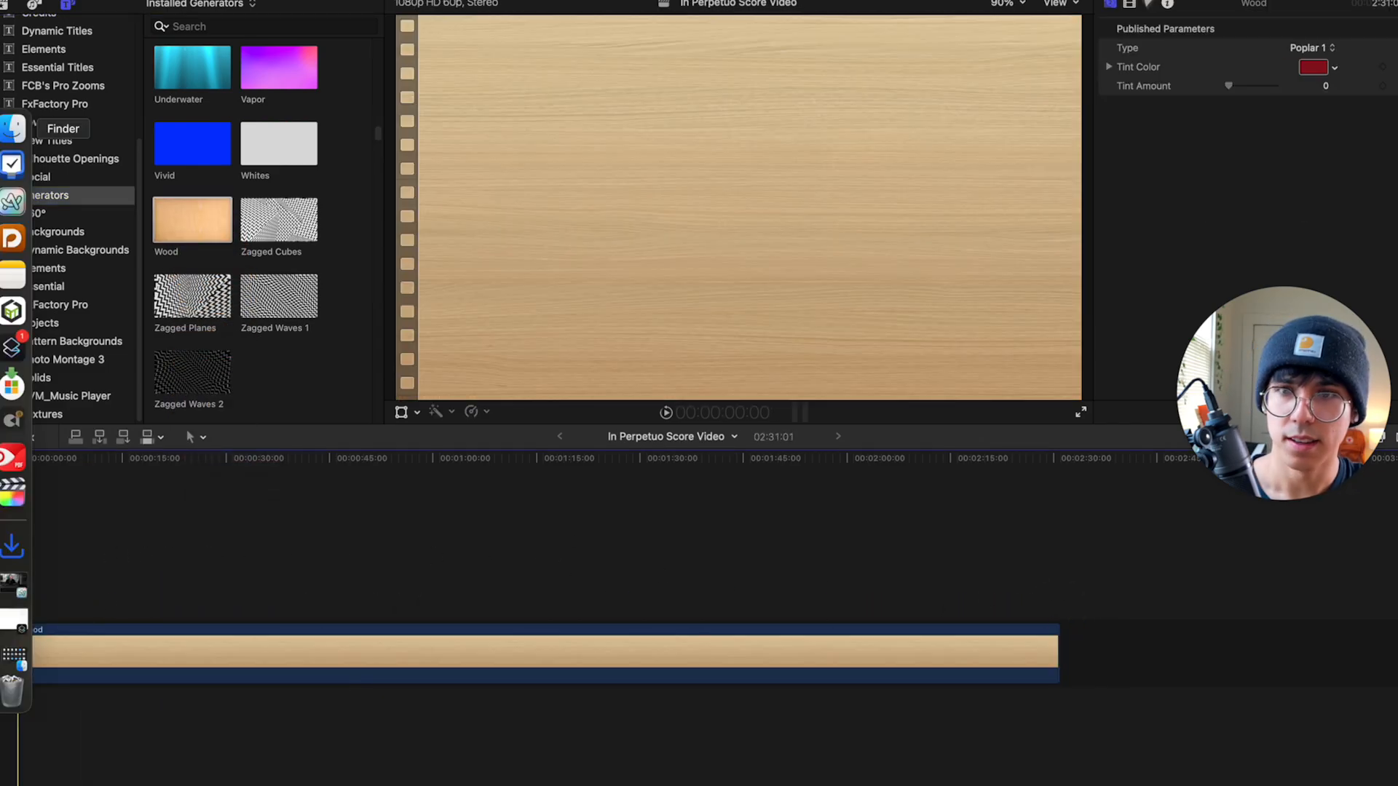
- Place page 1.png from Finder above the start of the Wood background and scale it to 92%
{"action": "left_click", "coordinate": [12, 129]}
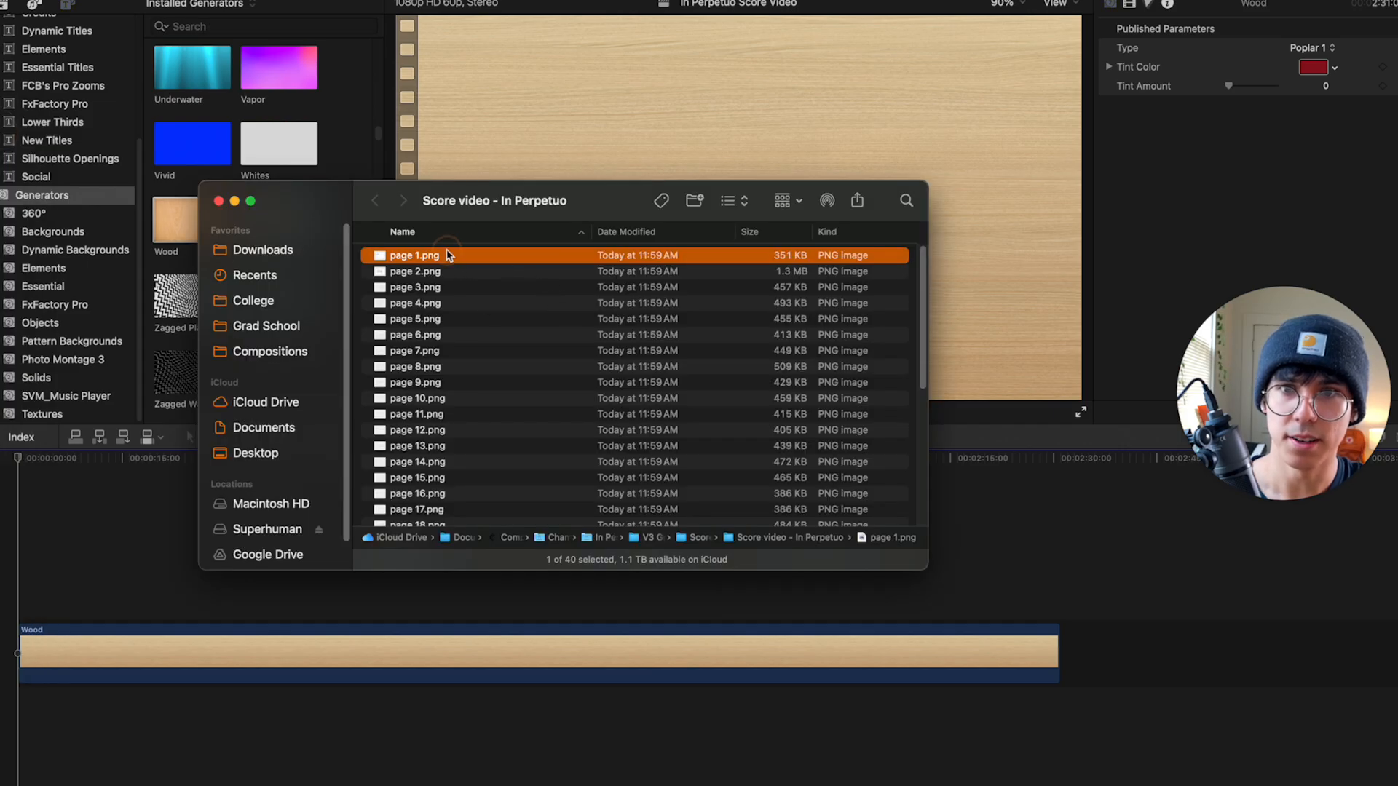
{"action": "left_click_drag", "start_coordinate": [447, 255], "coordinate": [15, 593]}
{"action": "left_click", "coordinate": [913, 227]}
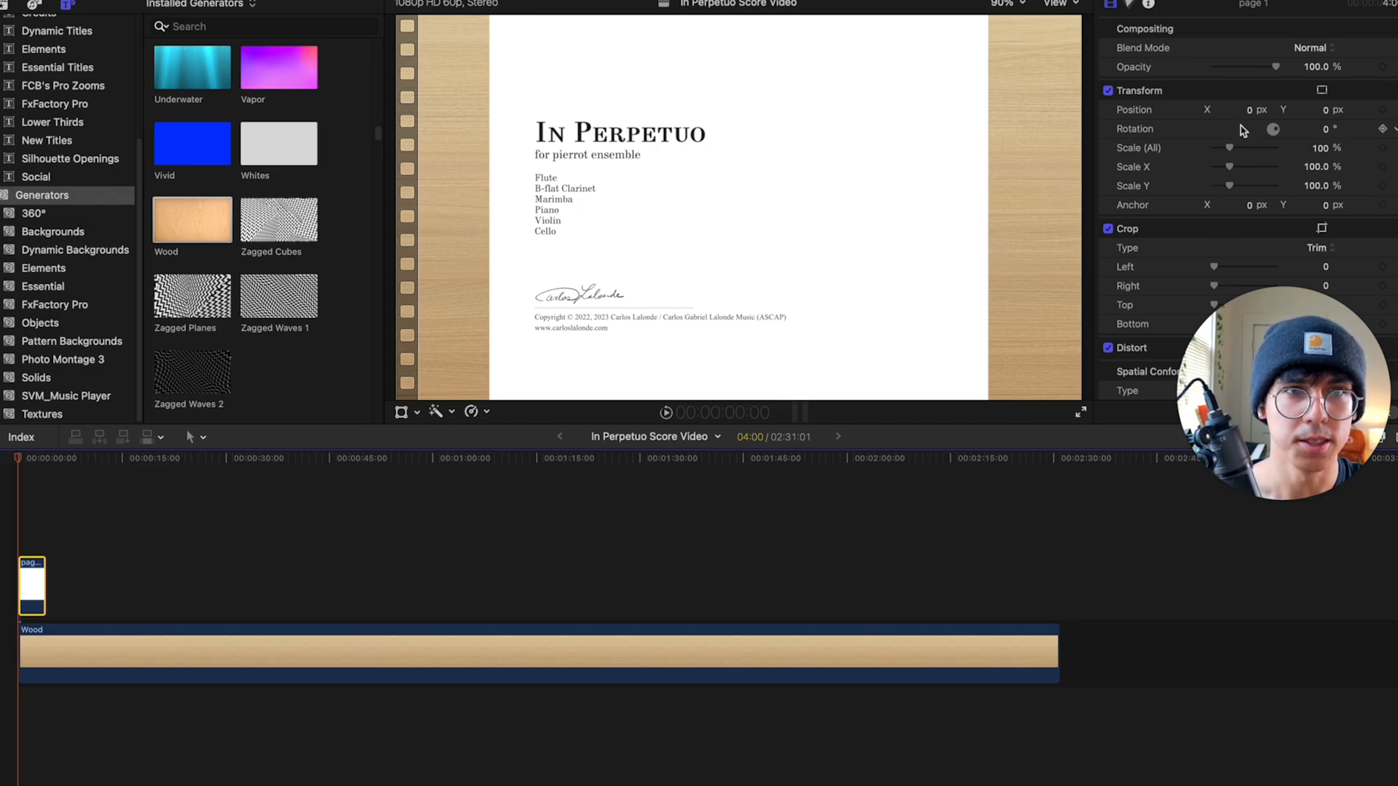
{"action": "left_click_drag", "start_coordinate": [1232, 147], "coordinate": [1231, 149]}
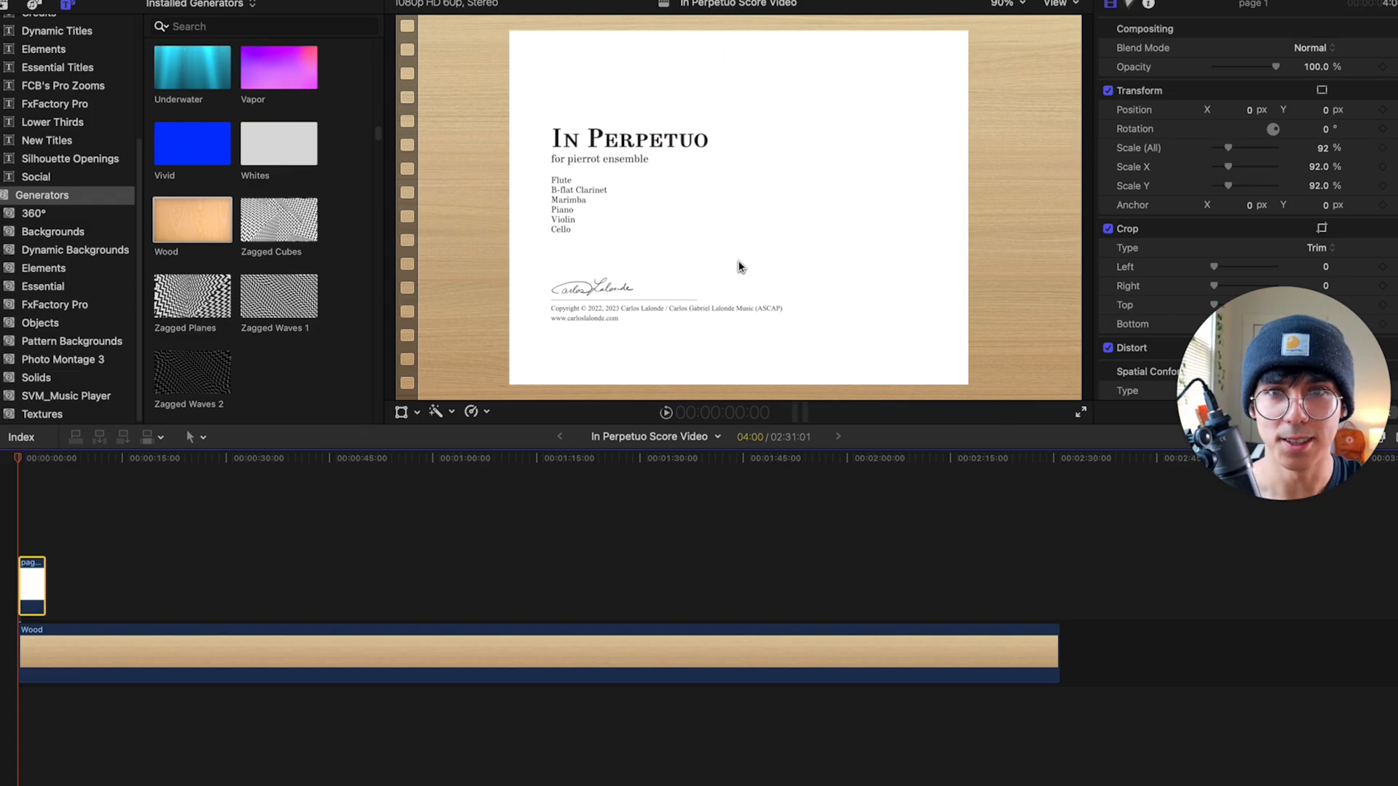
- Apply the Drop Shadow effect to the page 1 clip and move the shadow to about X -0.01, Y -0.51 px
{"action": "key", "text": "super+5"}
{"action": "left_click_drag", "start_coordinate": [1107, 510], "coordinate": [40, 597]}
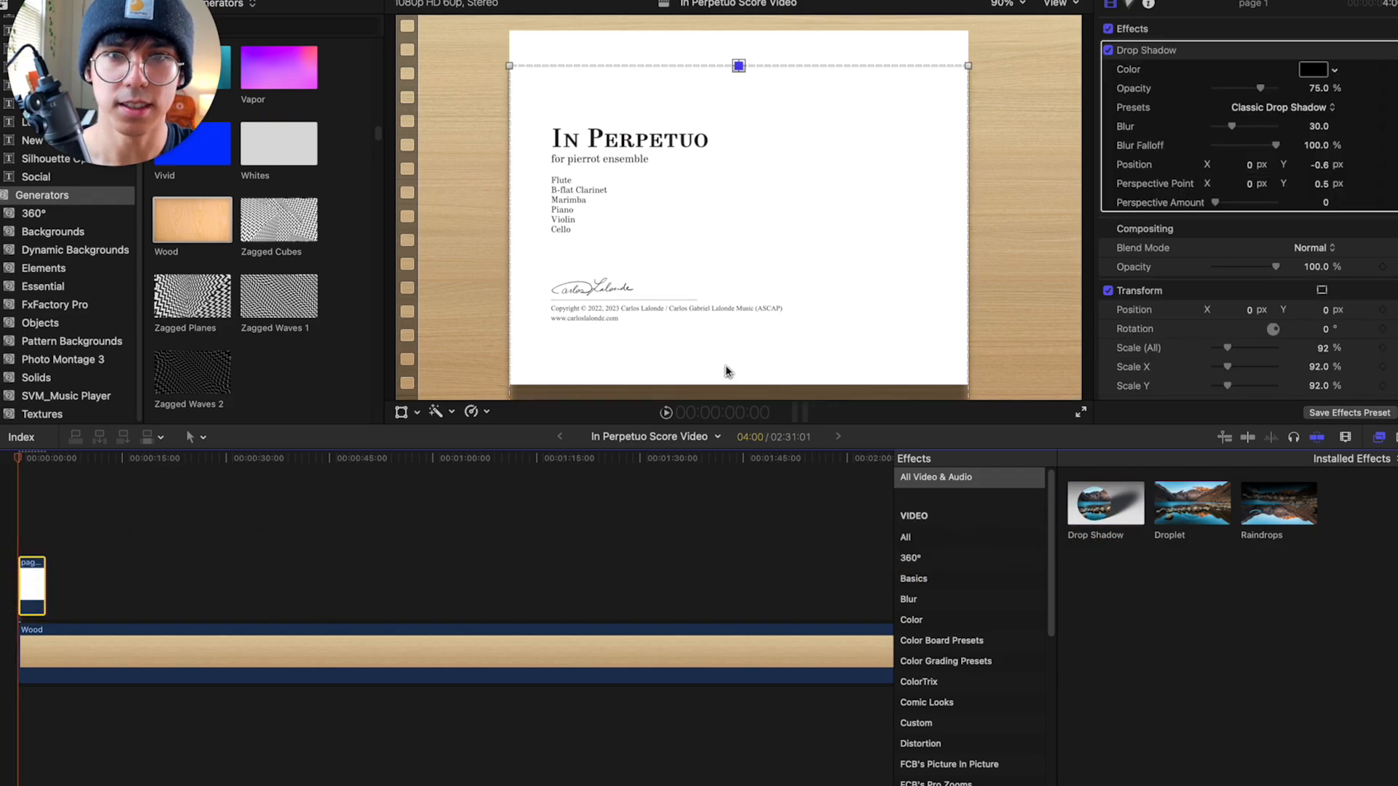
{"action": "left_click_drag", "start_coordinate": [734, 317], "coordinate": [735, 318]}
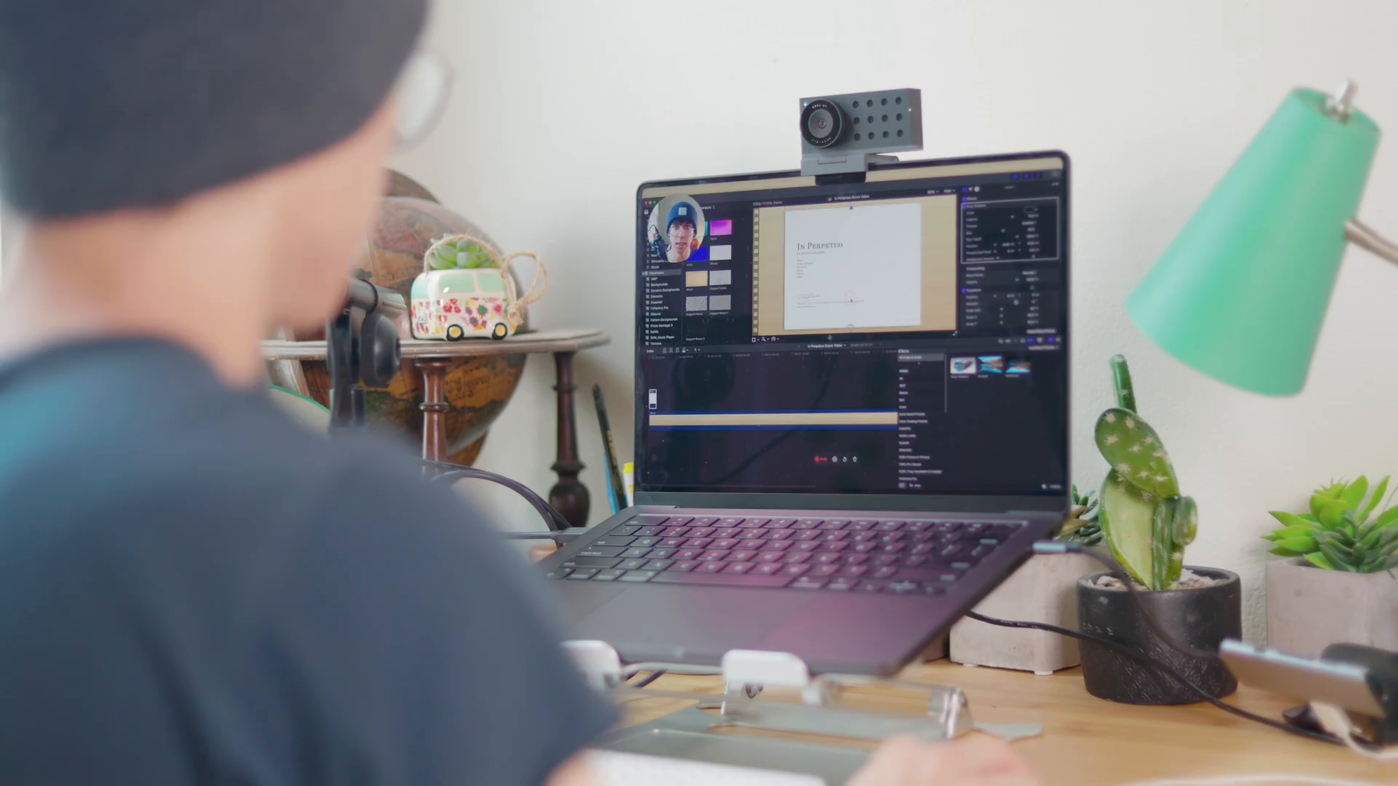
- Shorten the page 1 clip at its end to about 0.6 seconds
{"action": "key", "text": "super+equal"}
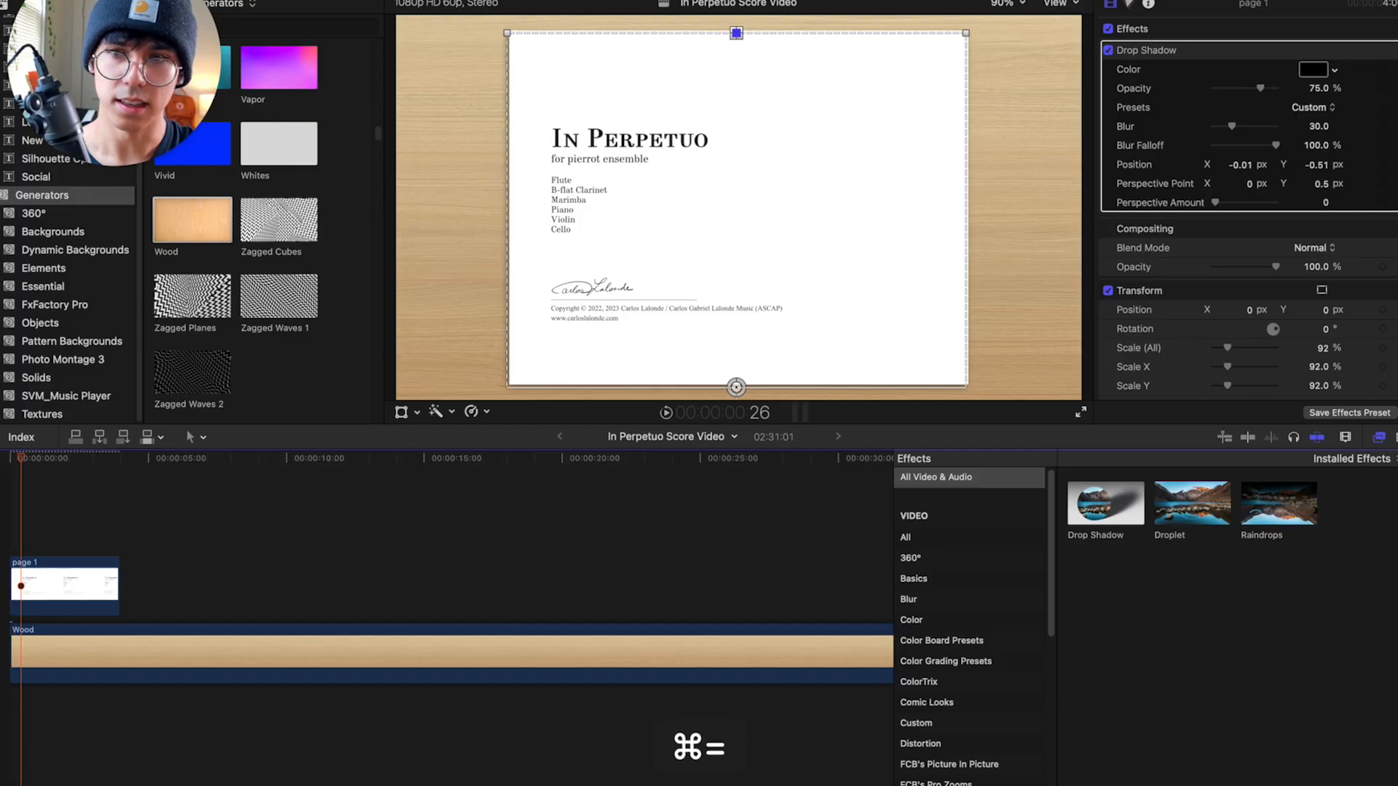
{"action": "left_click", "coordinate": [11, 550]}
{"action": "left_click_drag", "start_coordinate": [116, 584], "coordinate": [27, 584]}
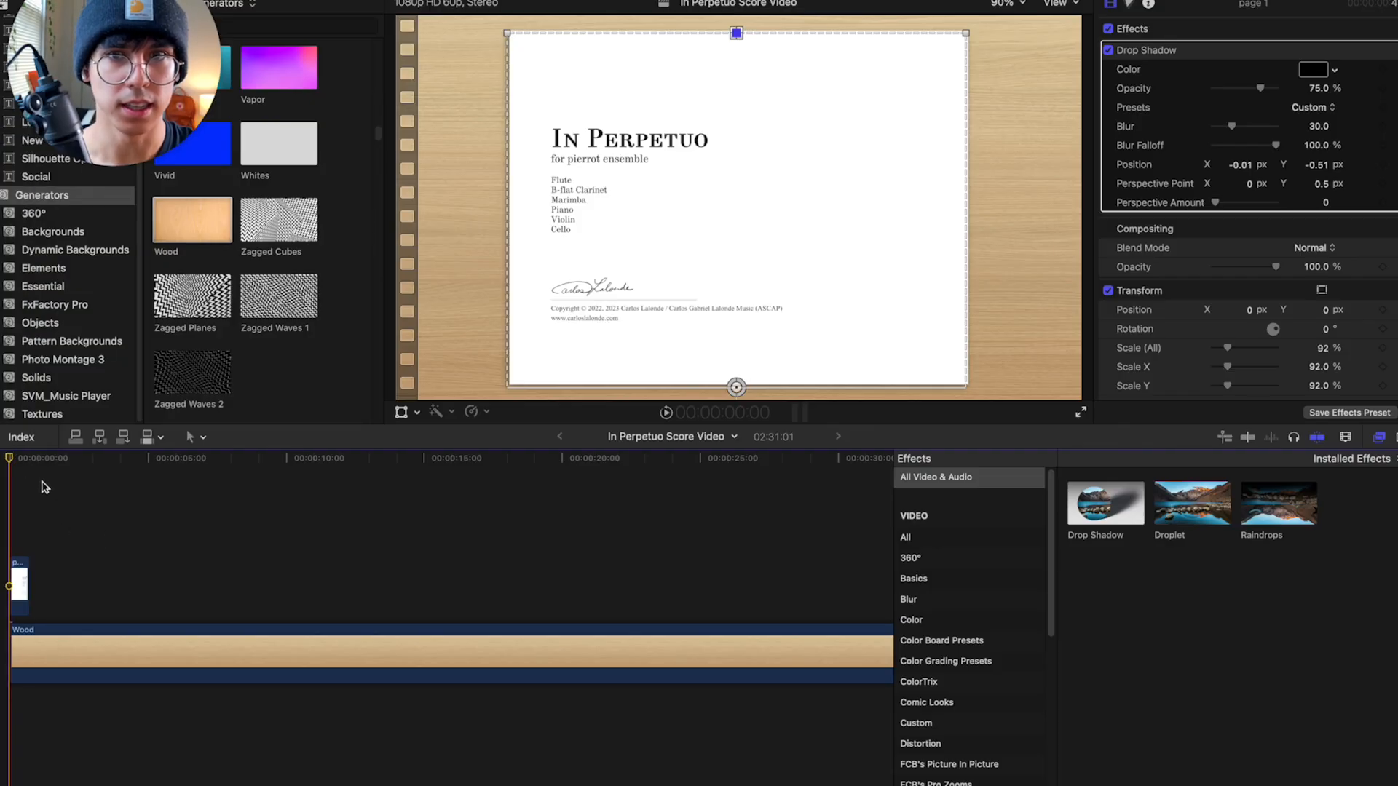
- Place page 2.png from Finder directly after page 1 and play the timeline from the start to check the page change
{"action": "key", "text": "Escape"}
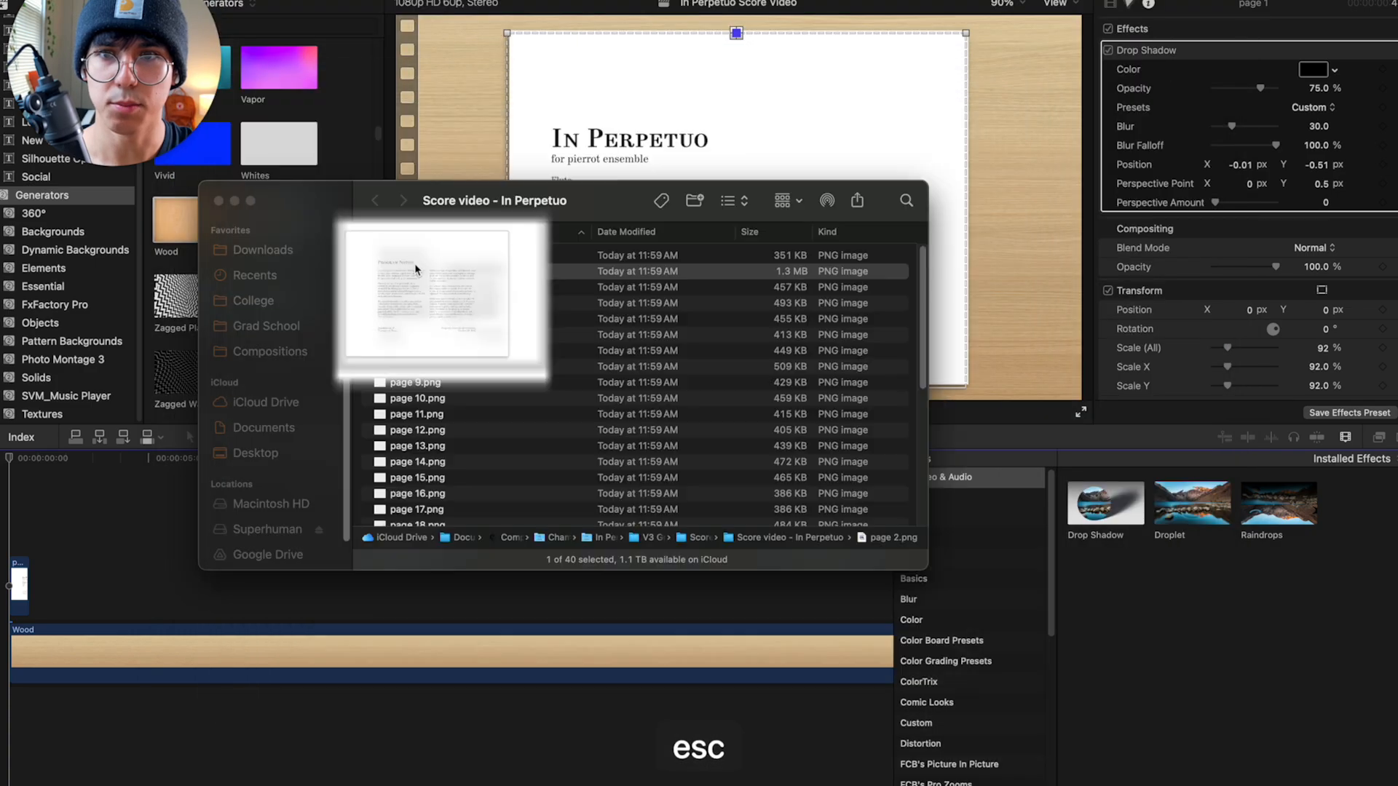
{"action": "left_click_drag", "start_coordinate": [408, 270], "coordinate": [69, 583]}
{"action": "left_click", "coordinate": [78, 586]}
{"action": "left_click", "coordinate": [11, 549]}
{"action": "key", "text": "space"}
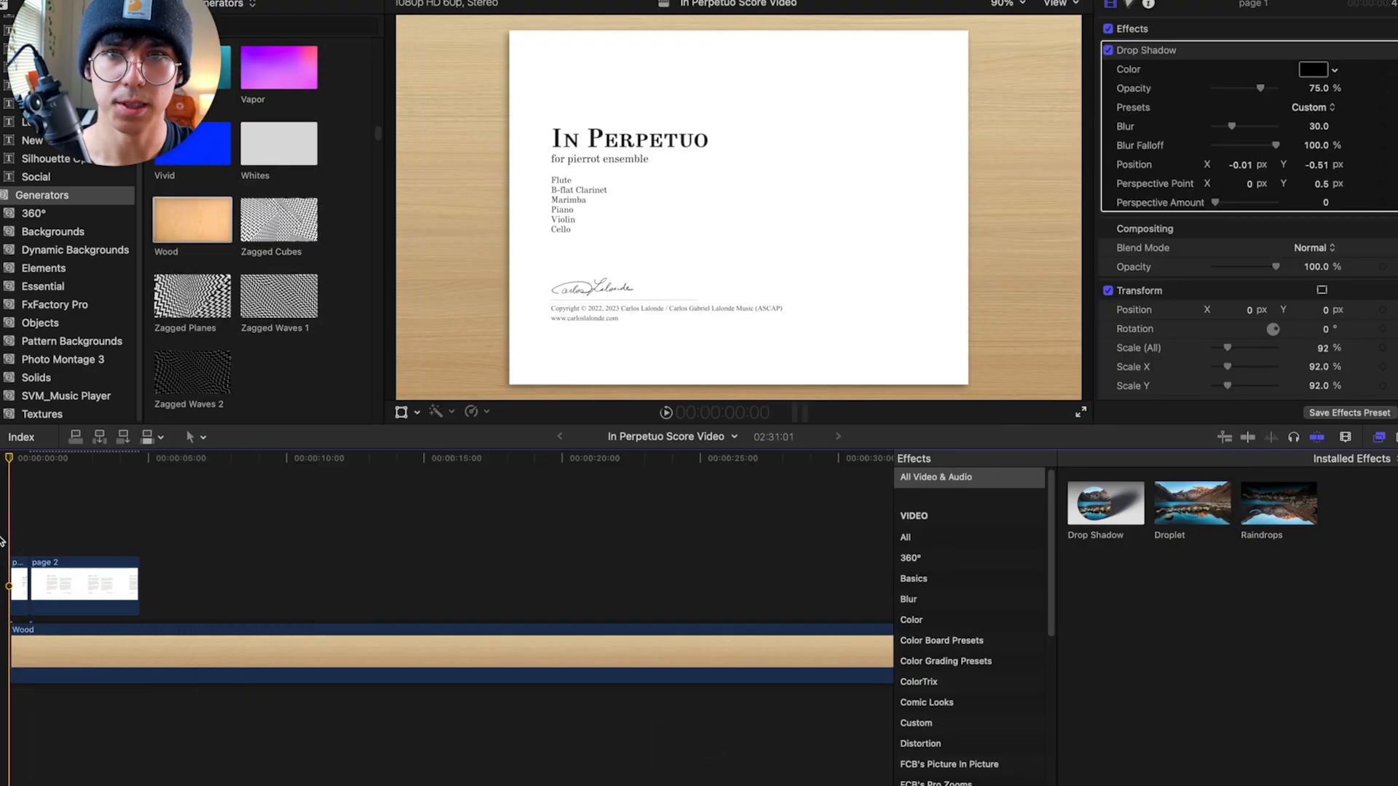
{"action": "left_click", "coordinate": [10, 549]}
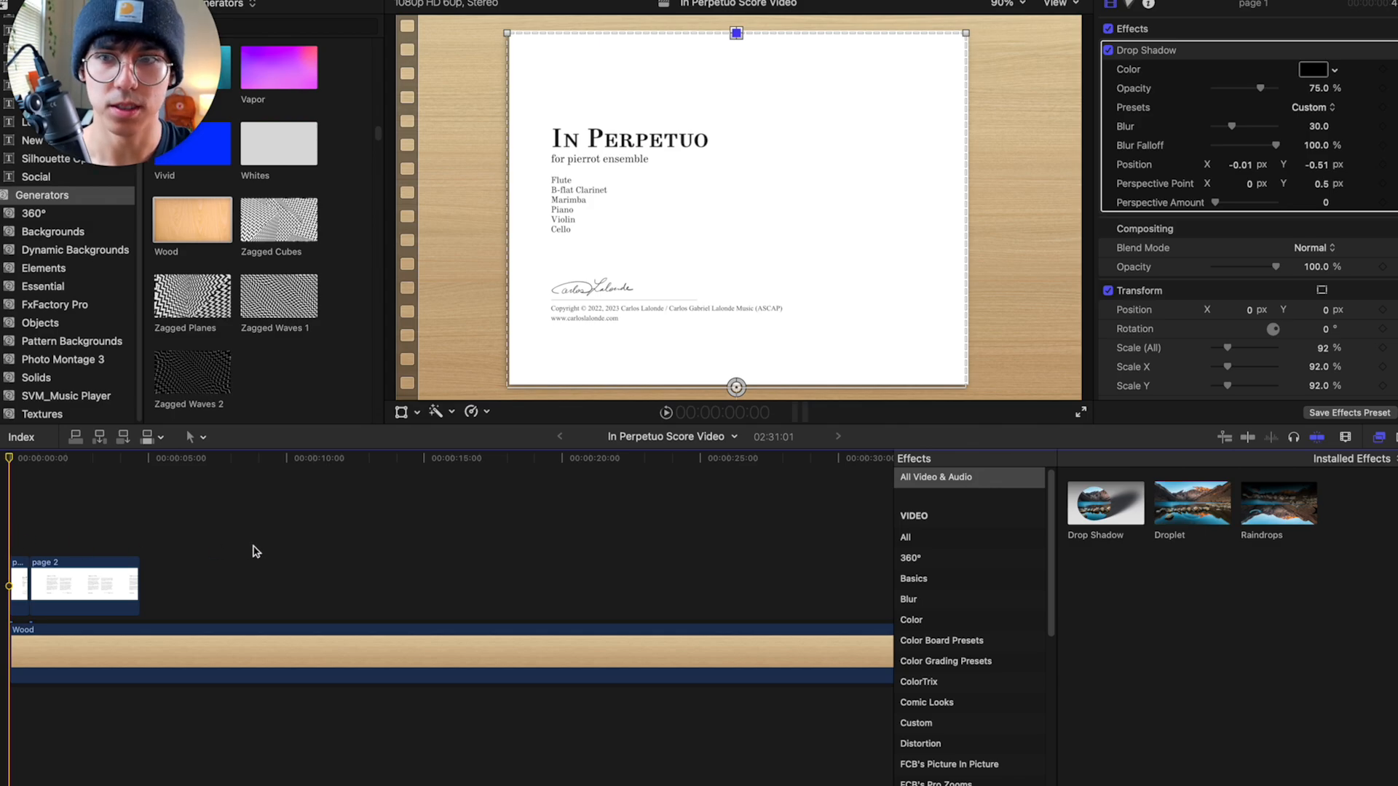
{"action": "key", "text": "space"}
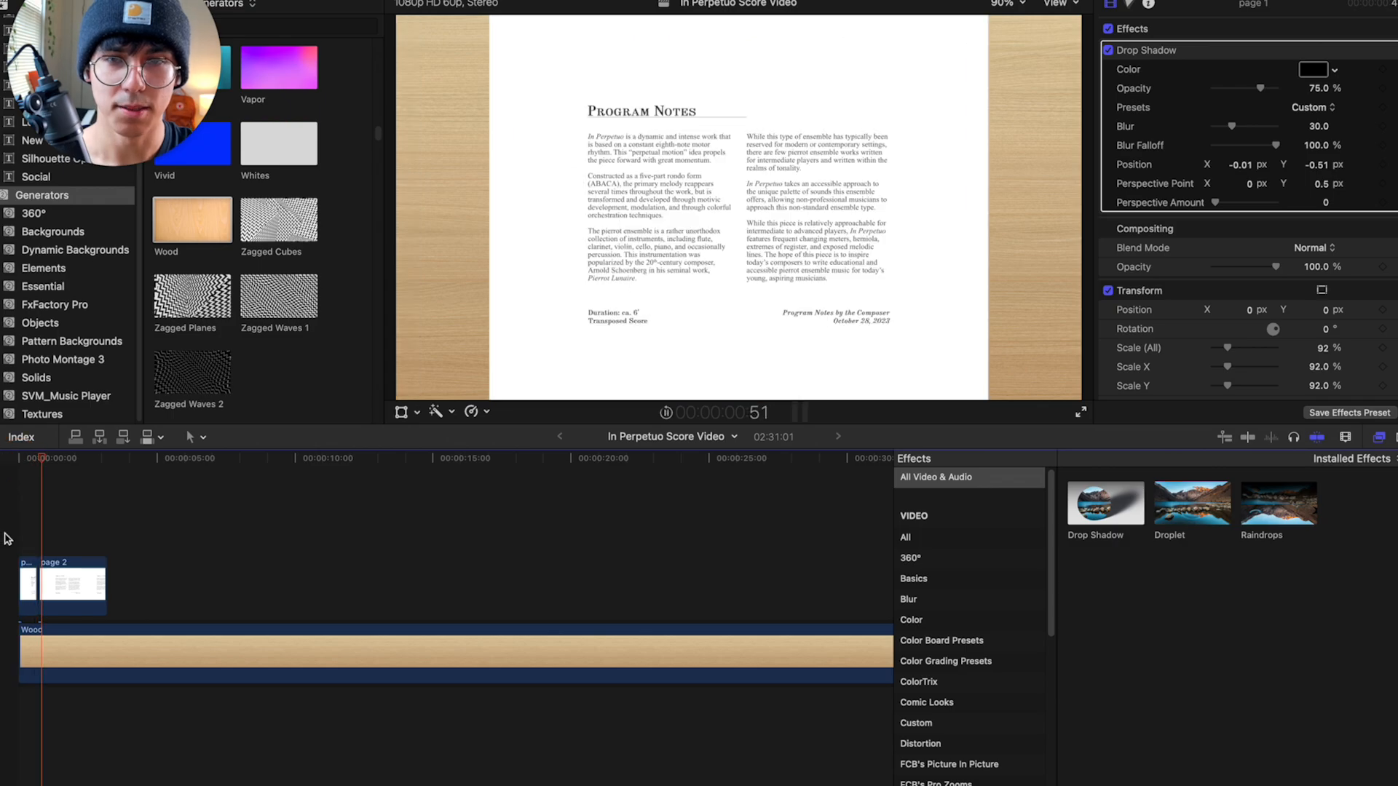
{"action": "key", "text": "space"}
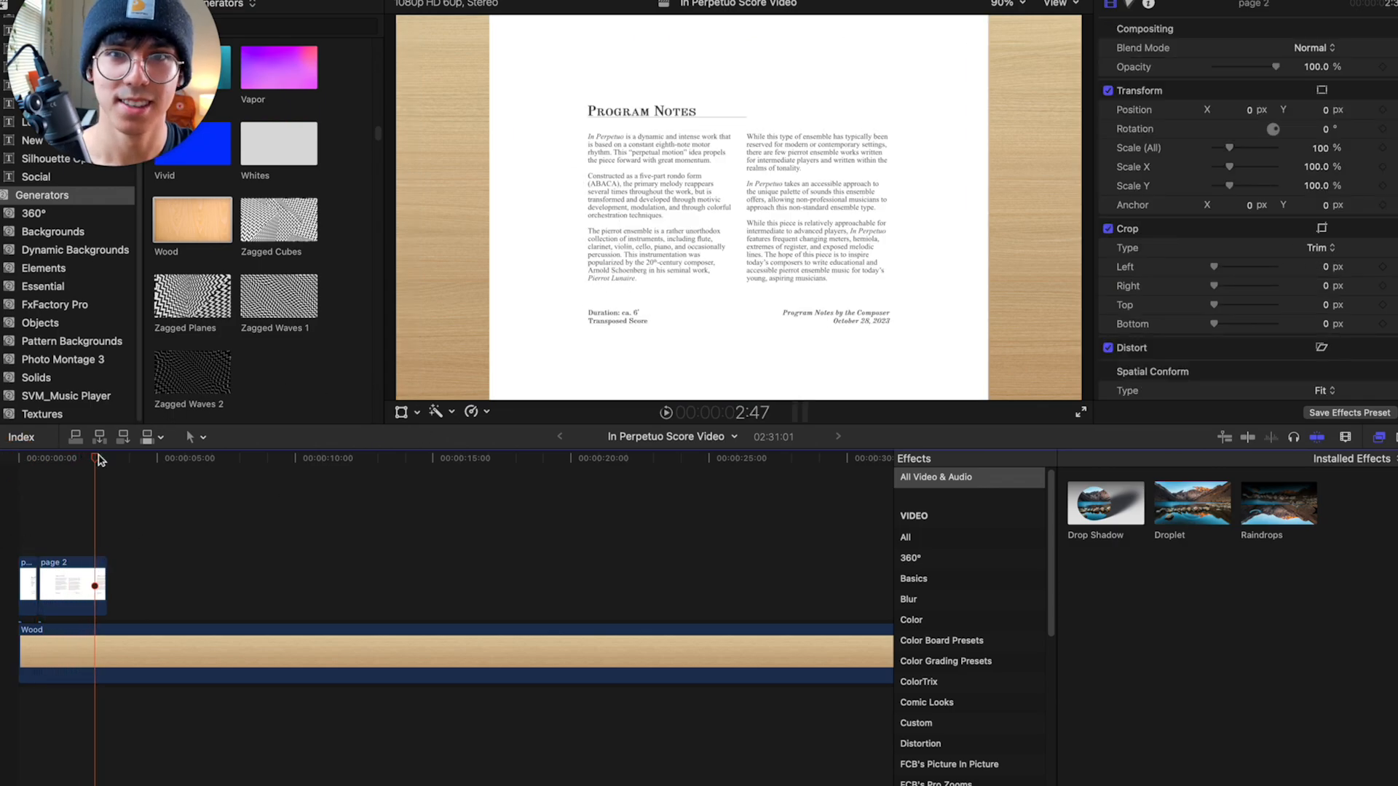
- Place page 3.png from Finder above the Wood background, directly after the page 2 clip
{"action": "left_click", "coordinate": [109, 650]}
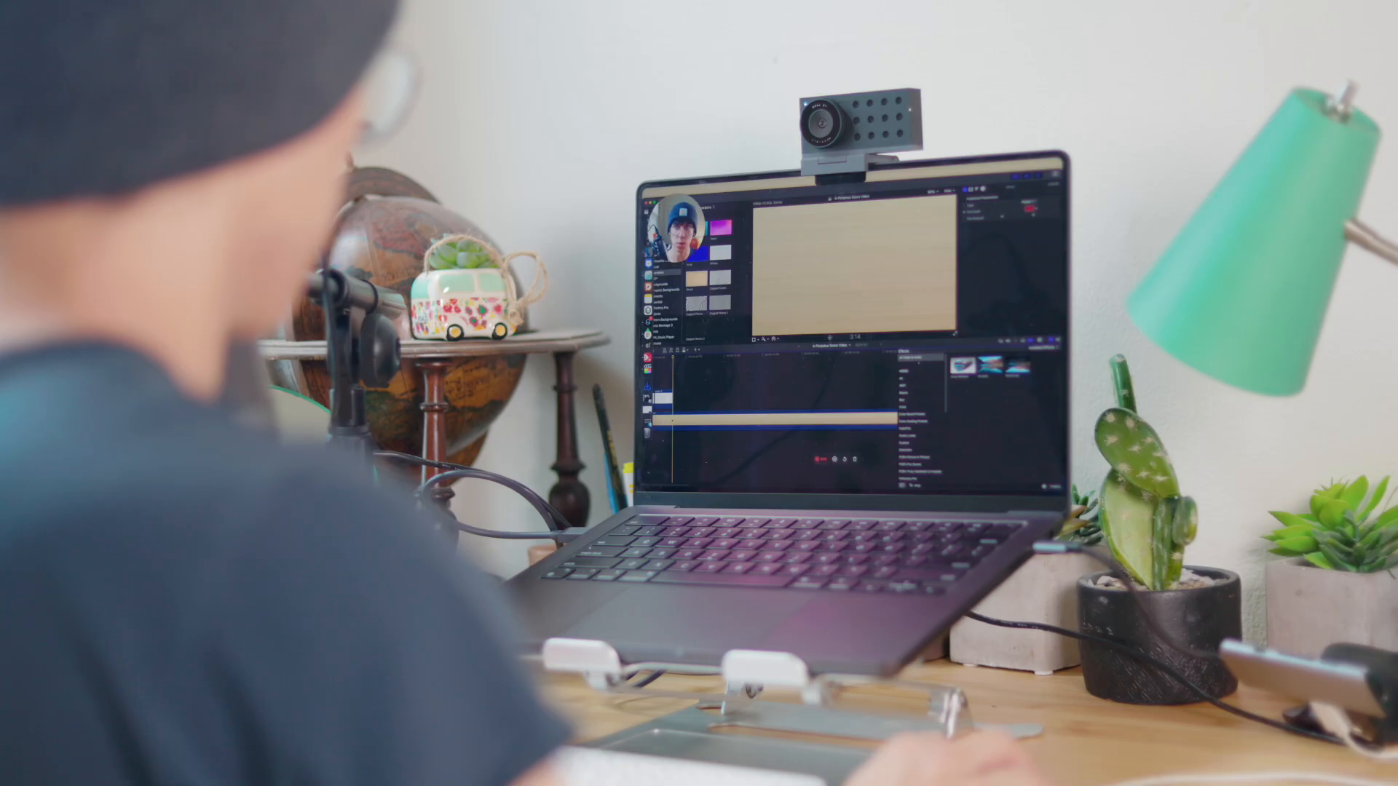
{"action": "left_click", "coordinate": [649, 263]}
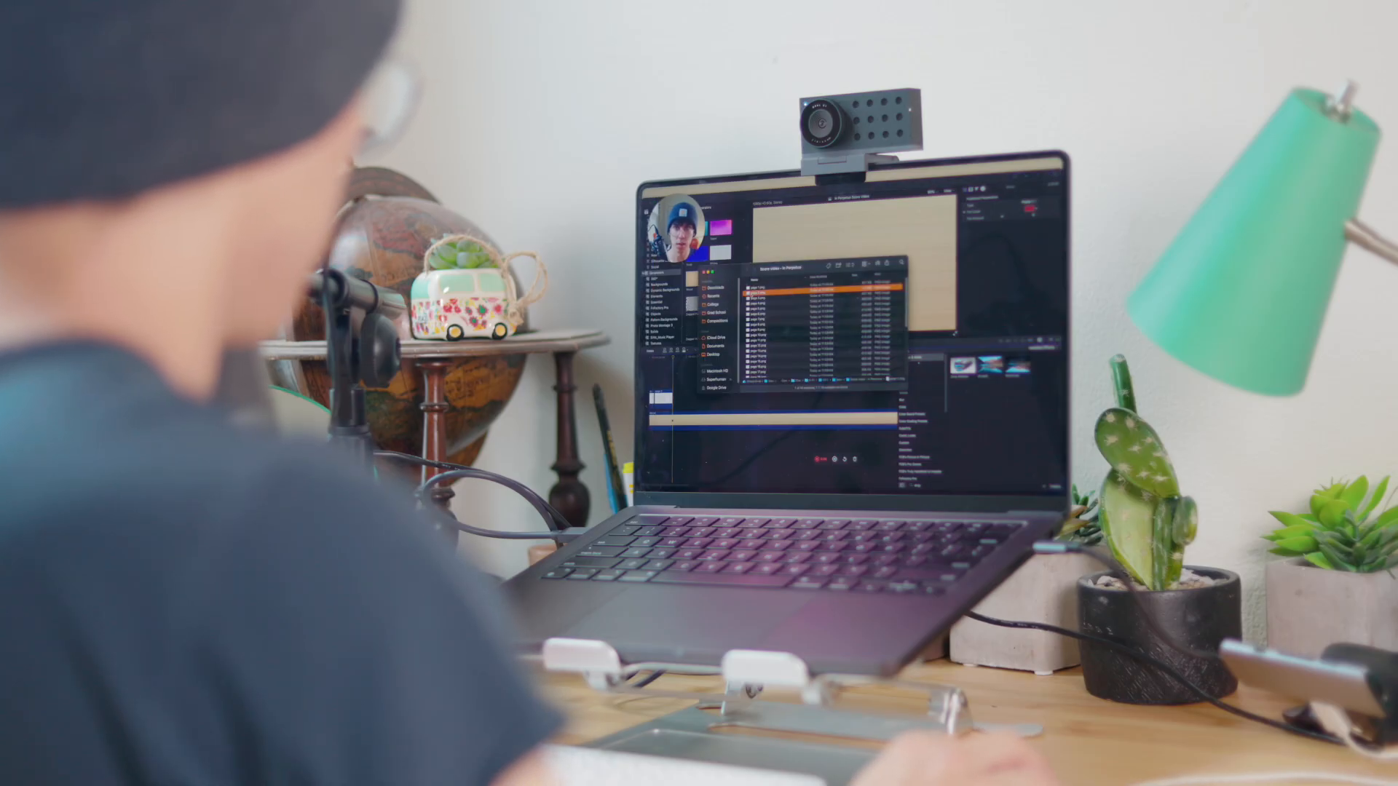
{"action": "left_click", "coordinate": [763, 299]}
{"action": "left_click_drag", "start_coordinate": [415, 287], "coordinate": [125, 590]}
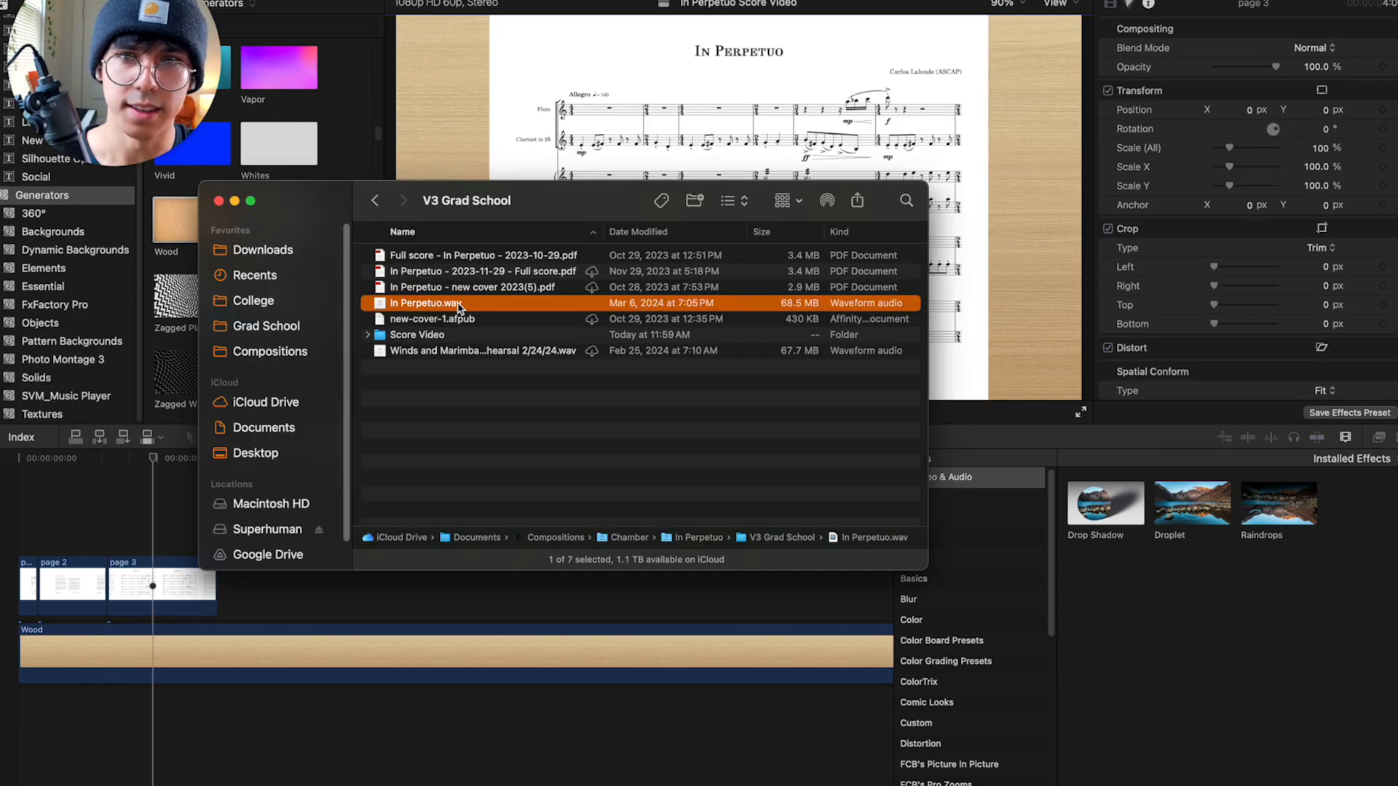
- Add In Perpetuo.wav from Finder below the background, aligned with the start of page 3, and increase the timeline clip height
{"action": "left_click_drag", "start_coordinate": [446, 309], "coordinate": [167, 699]}
{"action": "left_click", "coordinate": [29, 738]}
{"action": "left_click", "coordinate": [116, 537]}
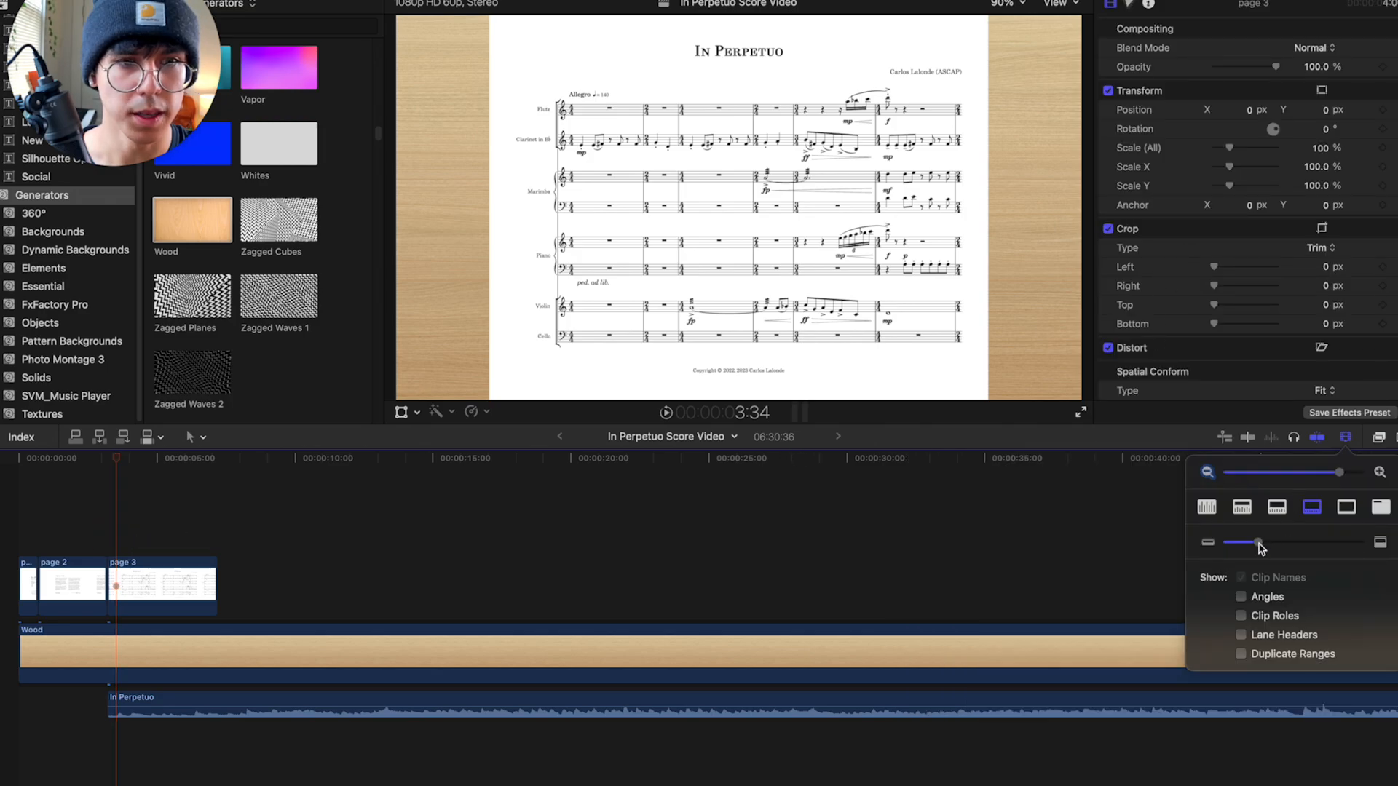
{"action": "left_click_drag", "start_coordinate": [1260, 546], "coordinate": [1301, 547]}
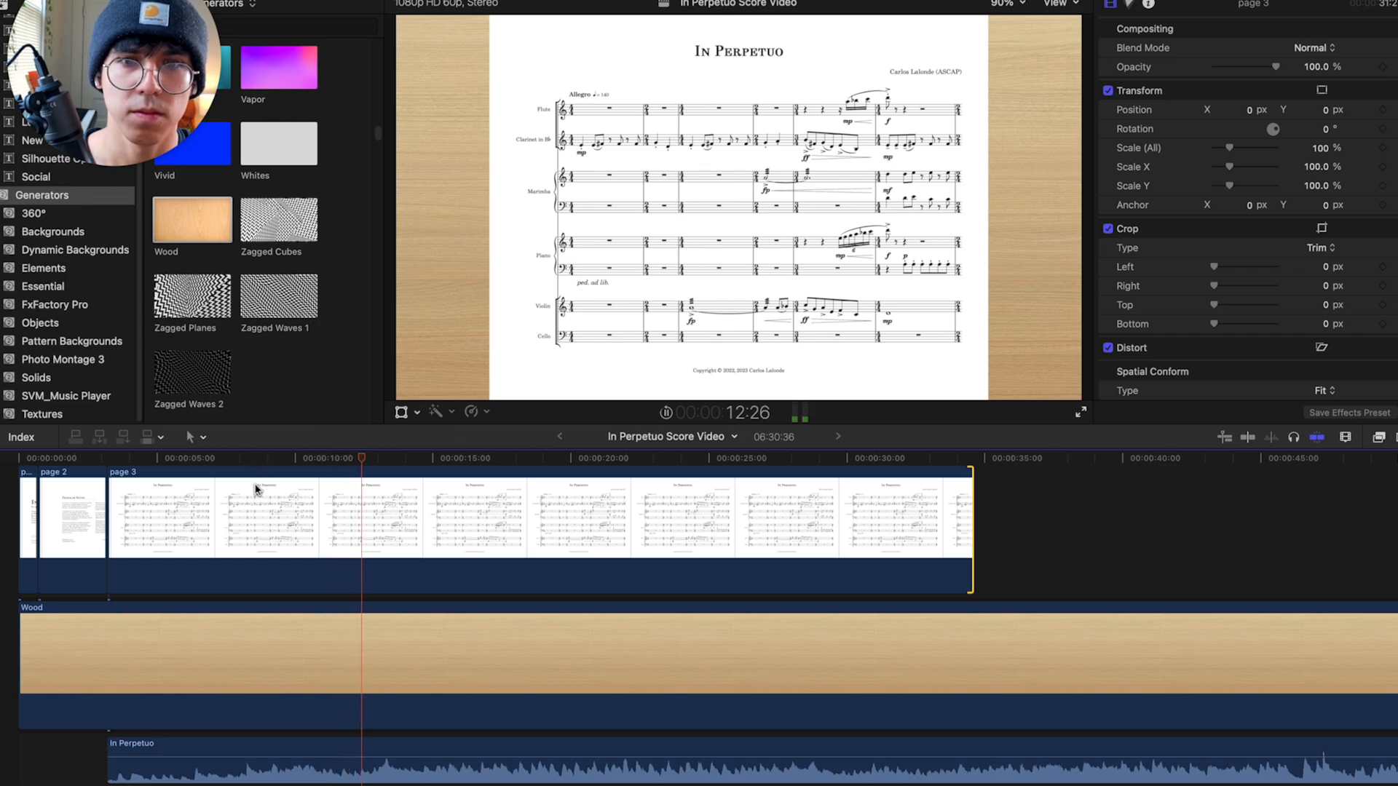
- Split the page 3 clip at 12:27 on the timeline and delete the part after the cut
{"action": "left_click", "coordinate": [364, 502]}
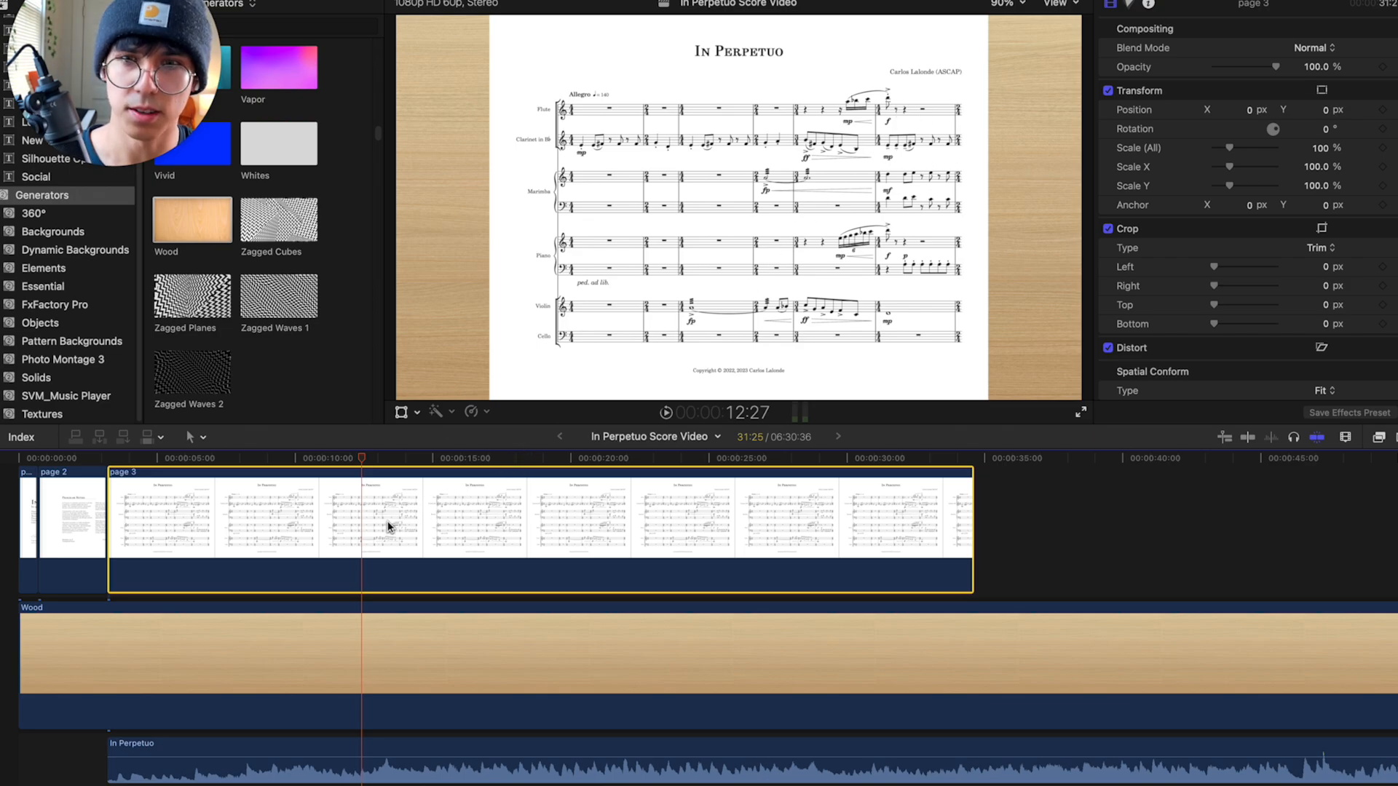
{"action": "key", "text": "super+b"}
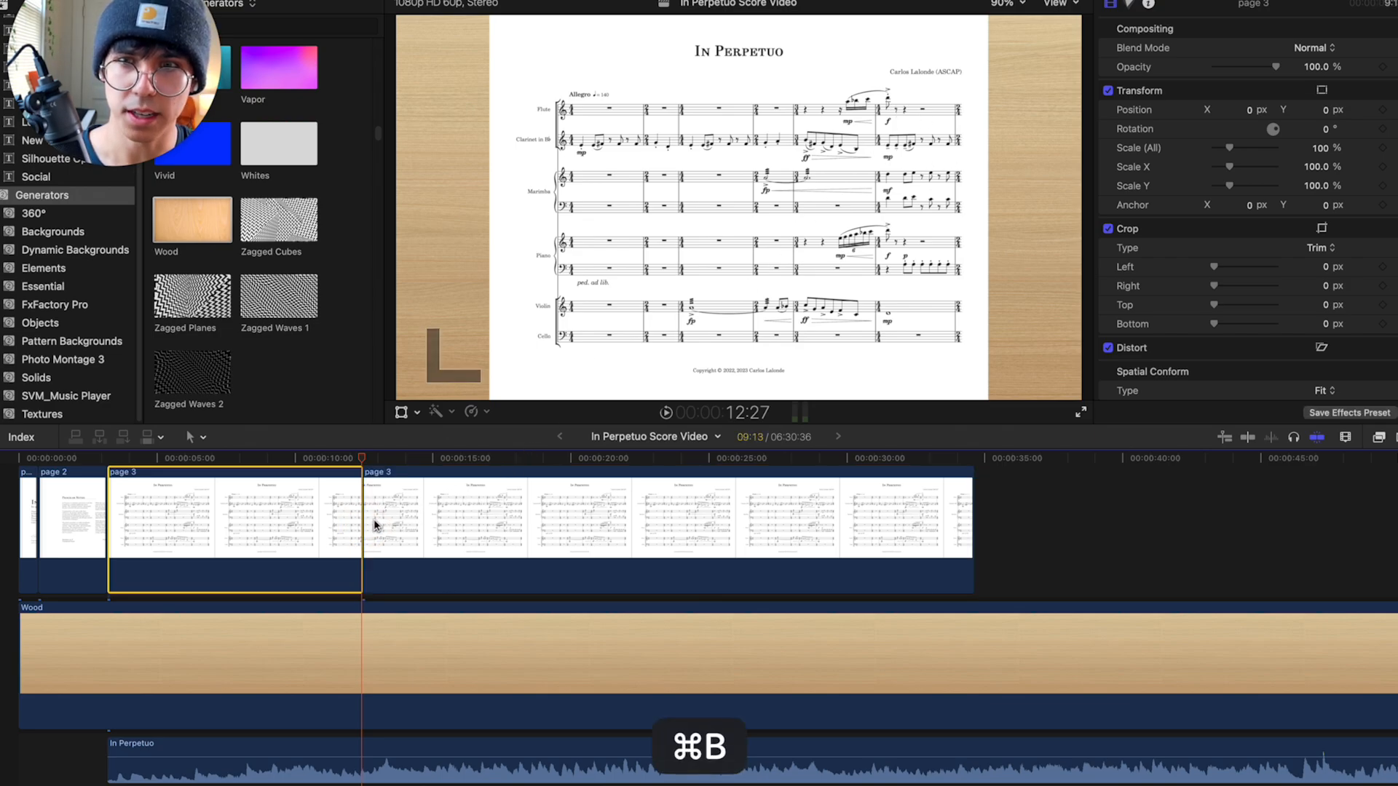
{"action": "left_click", "coordinate": [399, 509]}
{"action": "key", "text": "Delete"}
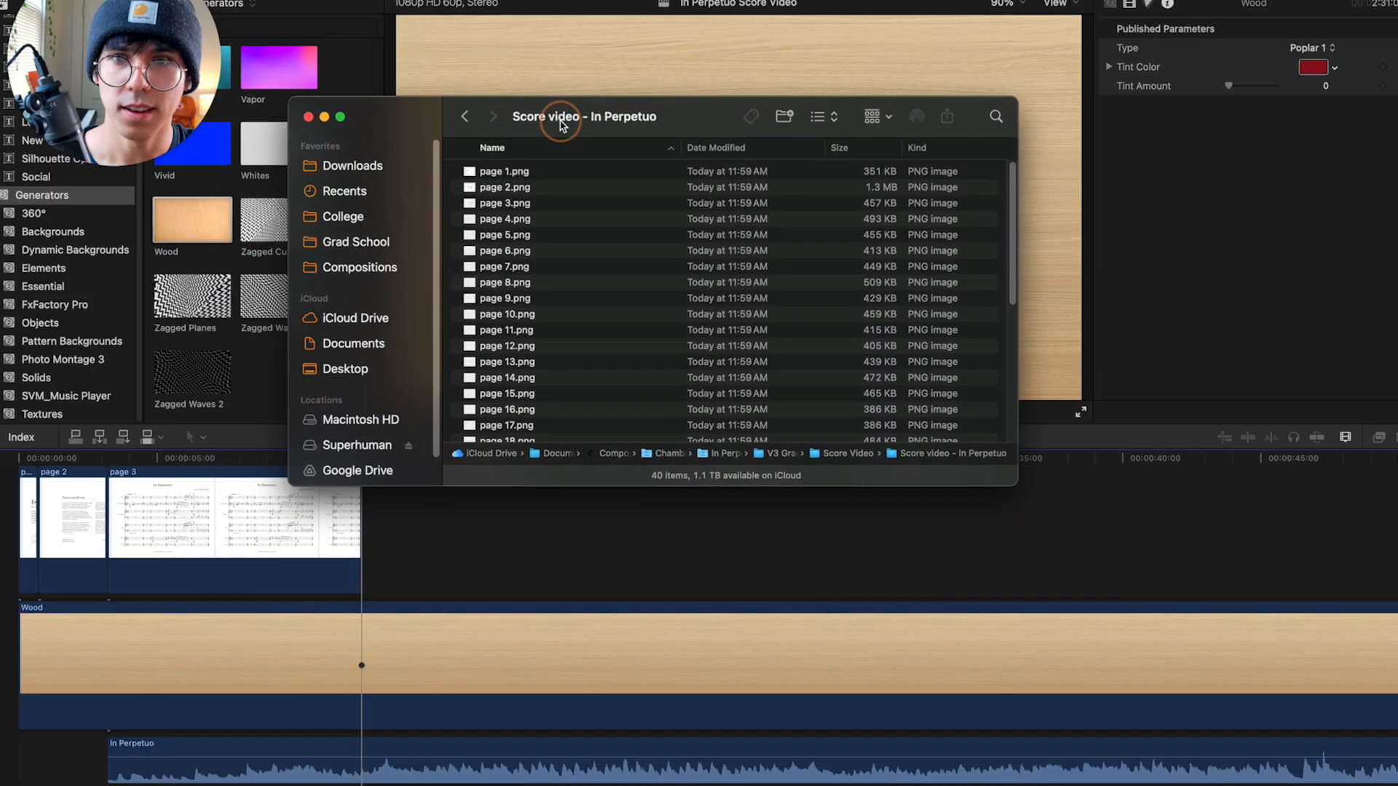
- Preview page 4.png in Finder and place it directly after page 3 on the timeline
{"action": "left_click_drag", "start_coordinate": [509, 193], "coordinate": [529, 250]}
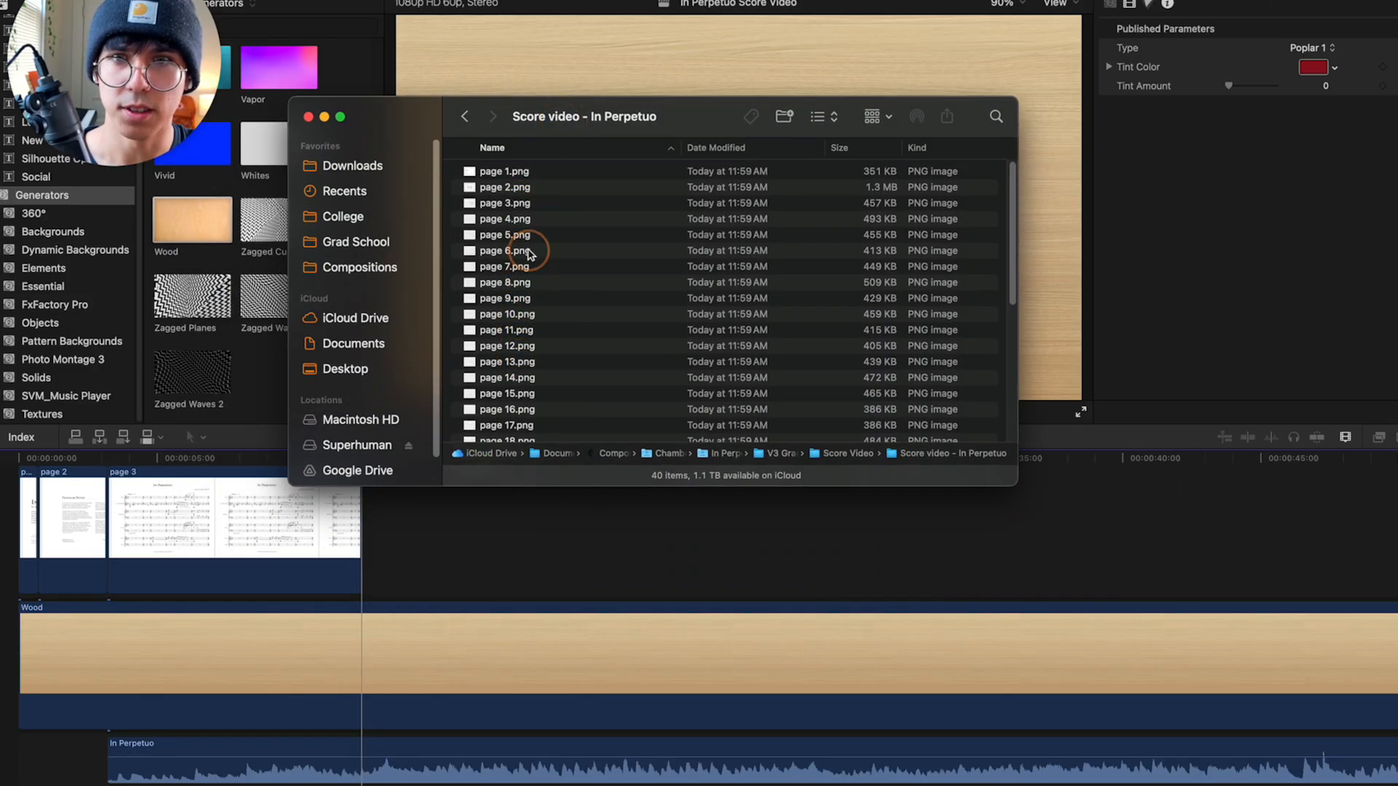
{"action": "left_click", "coordinate": [519, 220]}
{"action": "key", "text": "space"}
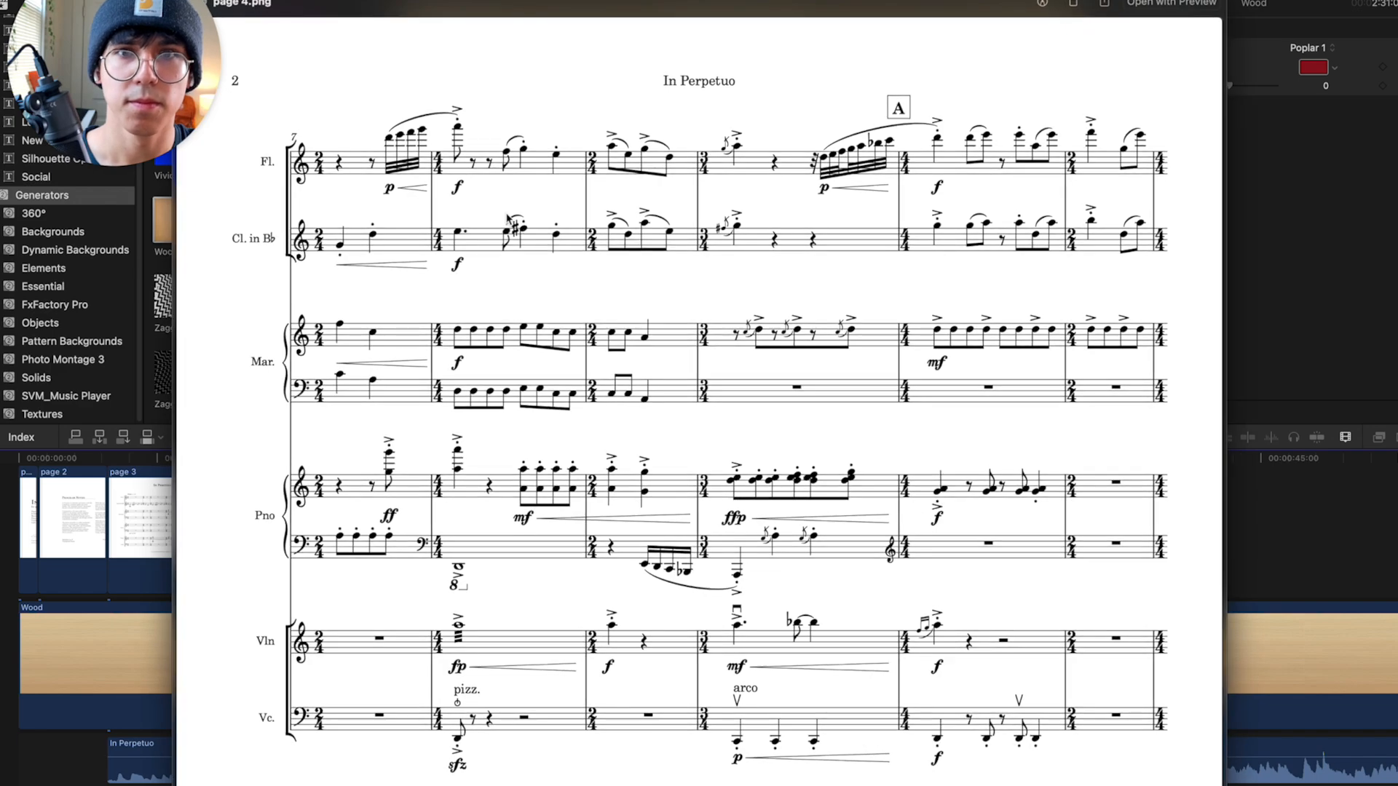
{"action": "key", "text": "Escape"}
{"action": "left_click_drag", "start_coordinate": [371, 575], "coordinate": [417, 519]}
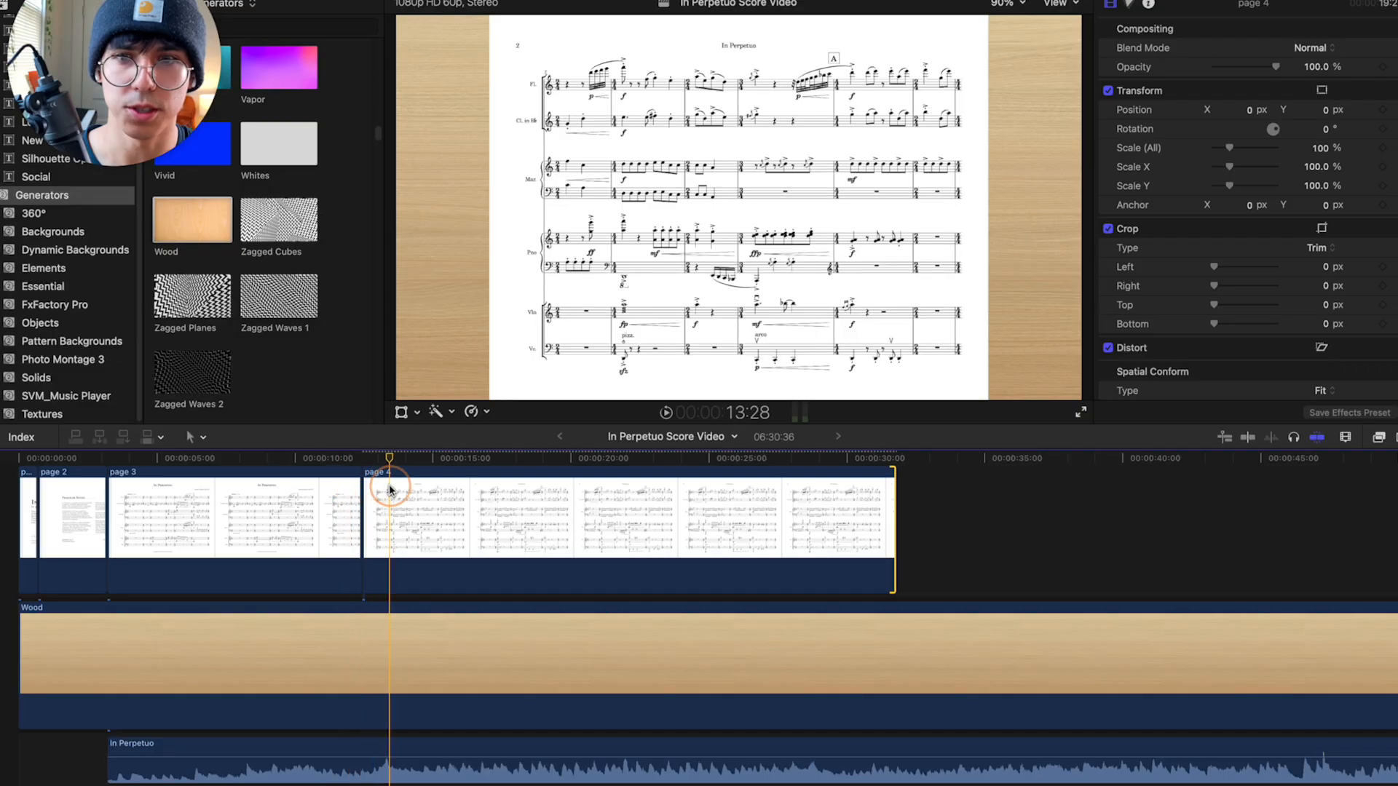
- Play the music under page 4 and trim the clip's end to the page turn at about 20 seconds
{"action": "left_click", "coordinate": [644, 497]}
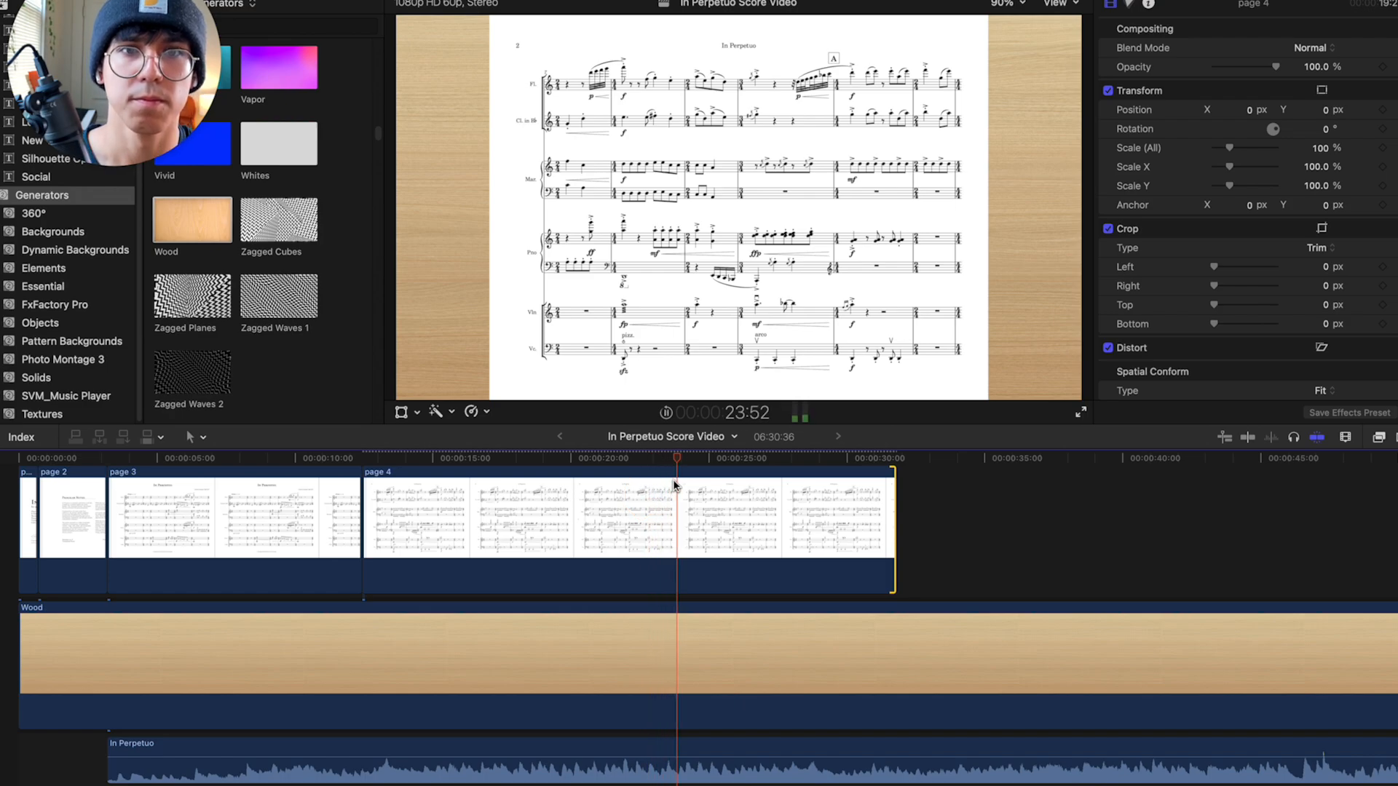
{"action": "left_click", "coordinate": [542, 473]}
{"action": "left_click_drag", "start_coordinate": [894, 531], "coordinate": [572, 535]}
{"action": "left_click", "coordinate": [619, 544]}
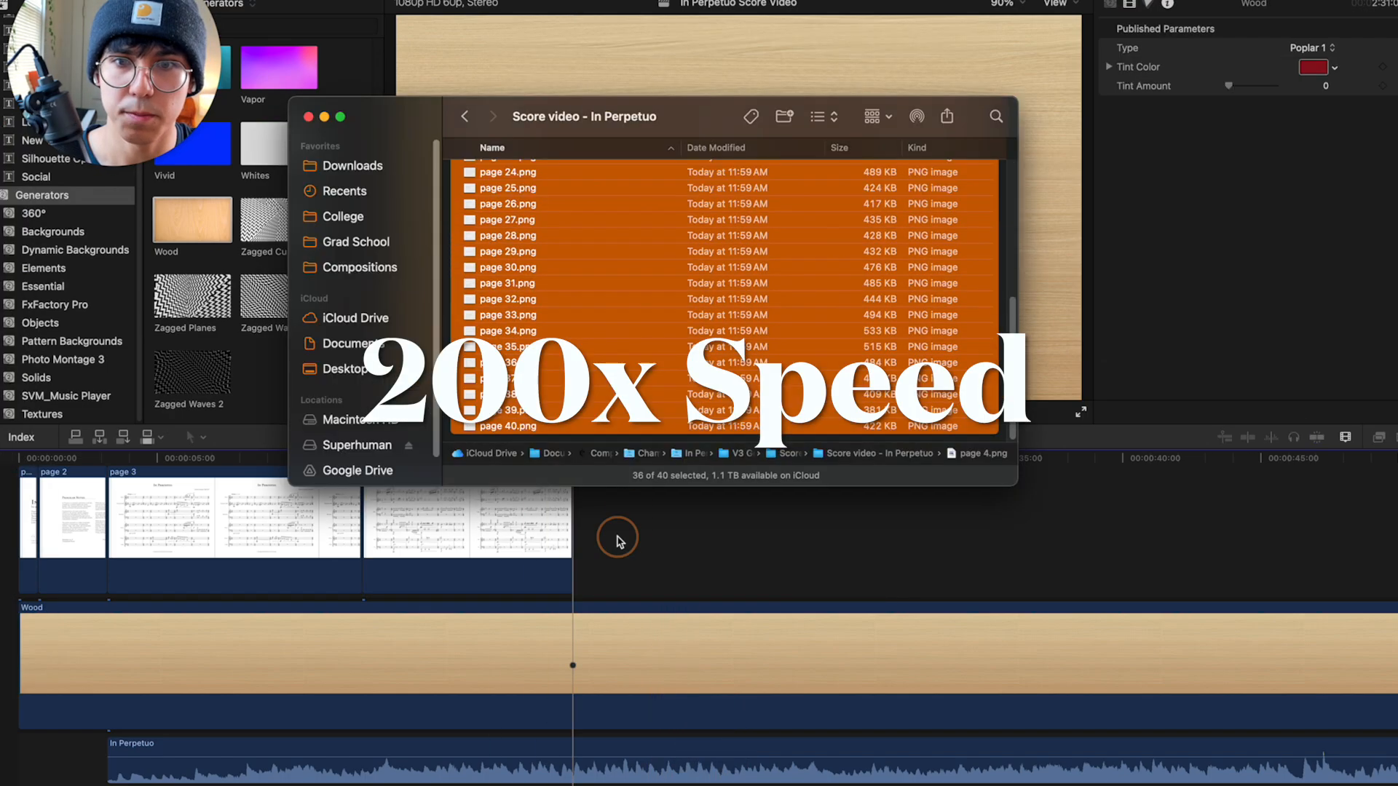
- Place page 5.png after page 4 and set its end to the page turn at about 29 seconds
{"action": "scroll", "coordinate": [537, 172], "scroll_direction": "up", "scroll_amount": 10}
{"action": "left_click", "coordinate": [537, 151]}
{"action": "left_click_drag", "start_coordinate": [536, 171], "coordinate": [577, 524]}
{"action": "left_click", "coordinate": [539, 473]}
{"action": "key", "text": "space"}
{"action": "left_click_drag", "start_coordinate": [682, 524], "coordinate": [810, 524]}
{"action": "key", "text": "space"}
- Place page 6.png after page 5, extend it, and trim its end at the page turn, about 36 seconds
{"action": "left_click_drag", "start_coordinate": [536, 190], "coordinate": [901, 512]}
{"action": "left_click_drag", "start_coordinate": [901, 512], "coordinate": [1332, 524]}
{"action": "key", "text": "space"}
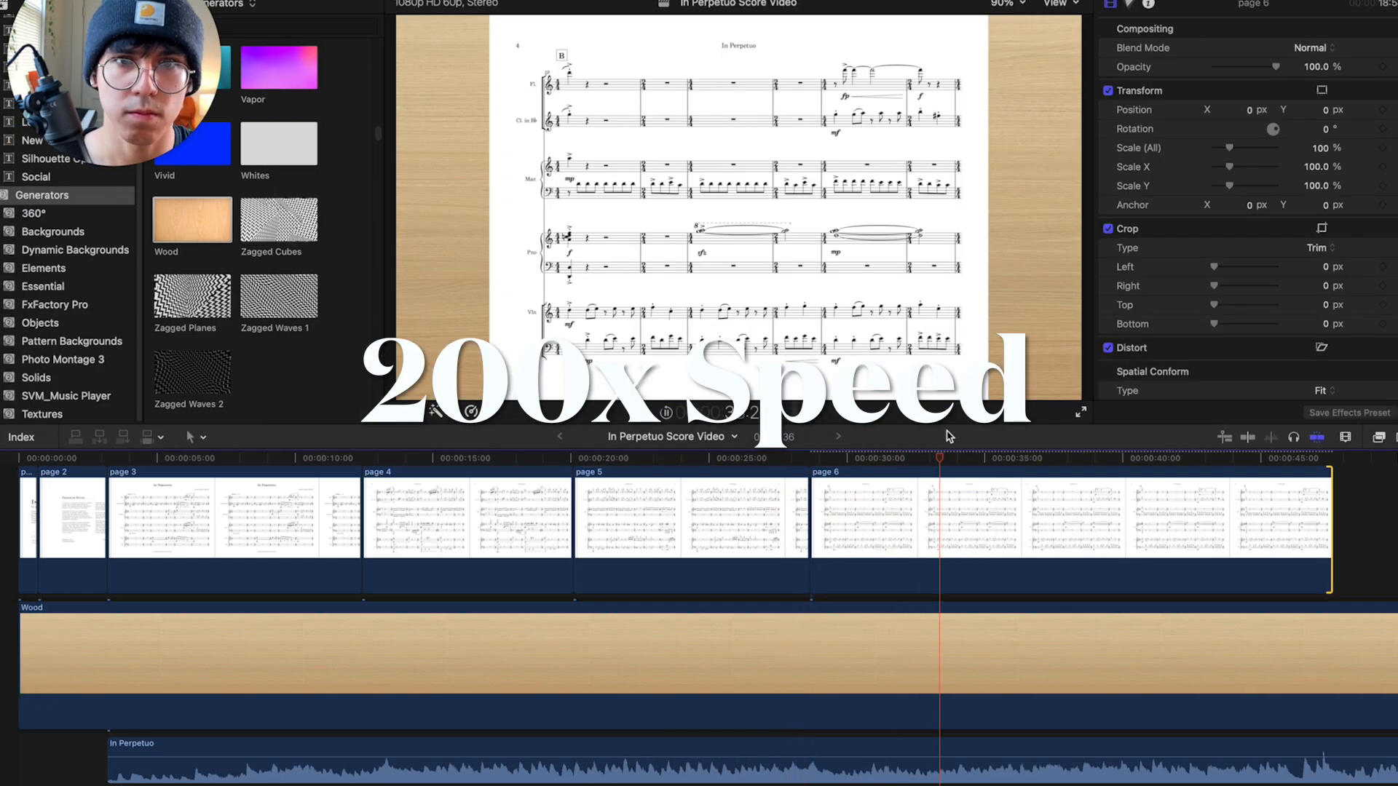
{"action": "key", "text": "space"}
{"action": "left_click", "coordinate": [1049, 505]}
{"action": "key", "text": "alt+bracketright"}
- Add page 7.png after page 6, extend it, and cut off everything past its page turn at about 44 seconds
{"action": "left_click_drag", "start_coordinate": [537, 200], "coordinate": [1034, 522]}
{"action": "scroll", "coordinate": [947, 524], "scroll_direction": "right", "scroll_amount": 3}
{"action": "left_click_drag", "start_coordinate": [946, 524], "coordinate": [1243, 524]}
{"action": "left_click", "coordinate": [923, 460]}
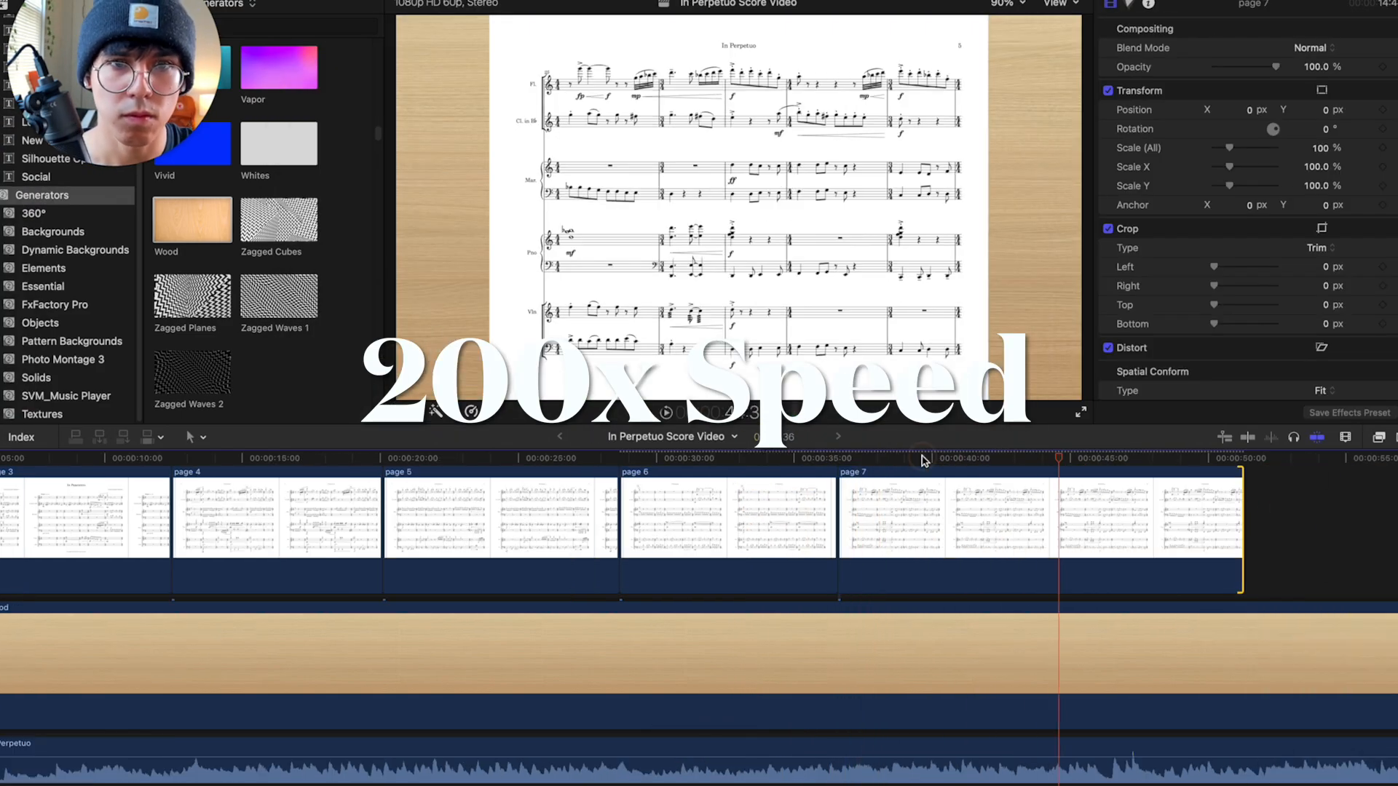
{"action": "key", "text": "space"}
{"action": "key", "text": "super+b"}
{"action": "left_click", "coordinate": [1094, 516]}
{"action": "key", "text": "Delete"}
- Add page 8.png after page 7 and cut off everything past its page turn at about 54 seconds
{"action": "left_click_drag", "start_coordinate": [537, 211], "coordinate": [1394, 519]}
{"action": "key", "text": "space"}
{"action": "scroll", "coordinate": [1112, 495], "scroll_direction": "right", "scroll_amount": 4}
{"action": "key", "text": "space"}
{"action": "left_click", "coordinate": [1036, 531]}
{"action": "key", "text": "super+b"}
{"action": "key", "text": "Delete"}
{"action": "scroll", "coordinate": [1036, 531], "scroll_direction": "right", "scroll_amount": 4}
- Add page 9.png from Finder after page 8 and end it at its page turn, about 1:05
{"action": "key", "text": "super+Tab"}
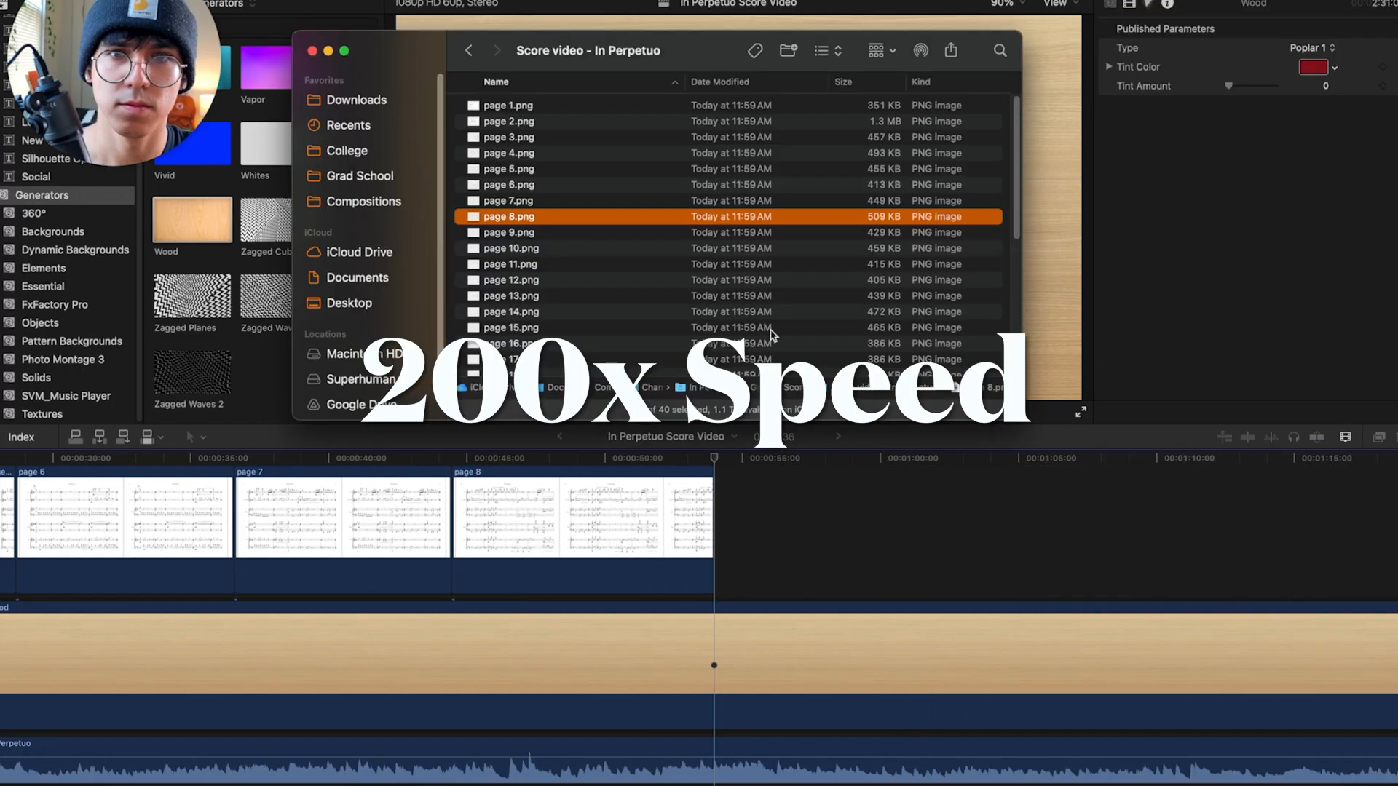
{"action": "left_click", "coordinate": [821, 508]}
{"action": "left_click_drag", "start_coordinate": [537, 232], "coordinate": [1179, 508]}
{"action": "key", "text": "space"}
{"action": "scroll", "coordinate": [845, 474], "scroll_direction": "right", "scroll_amount": 3}
{"action": "left_click", "coordinate": [610, 459]}
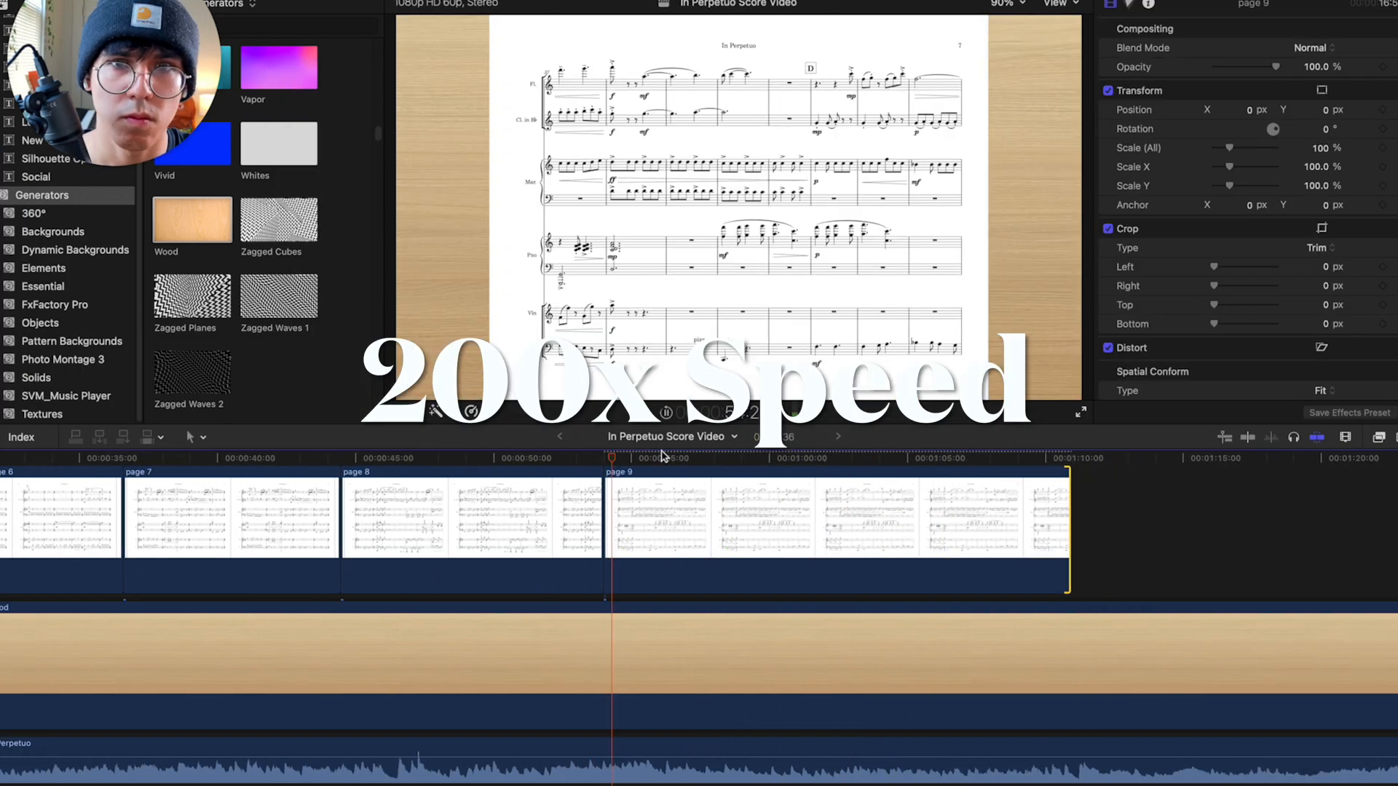
{"action": "key", "text": "space"}
{"action": "left_click", "coordinate": [904, 490]}
- Follow the music under page 10 and end its clip at the page turn, about 1:15
{"action": "left_click", "coordinate": [873, 458]}
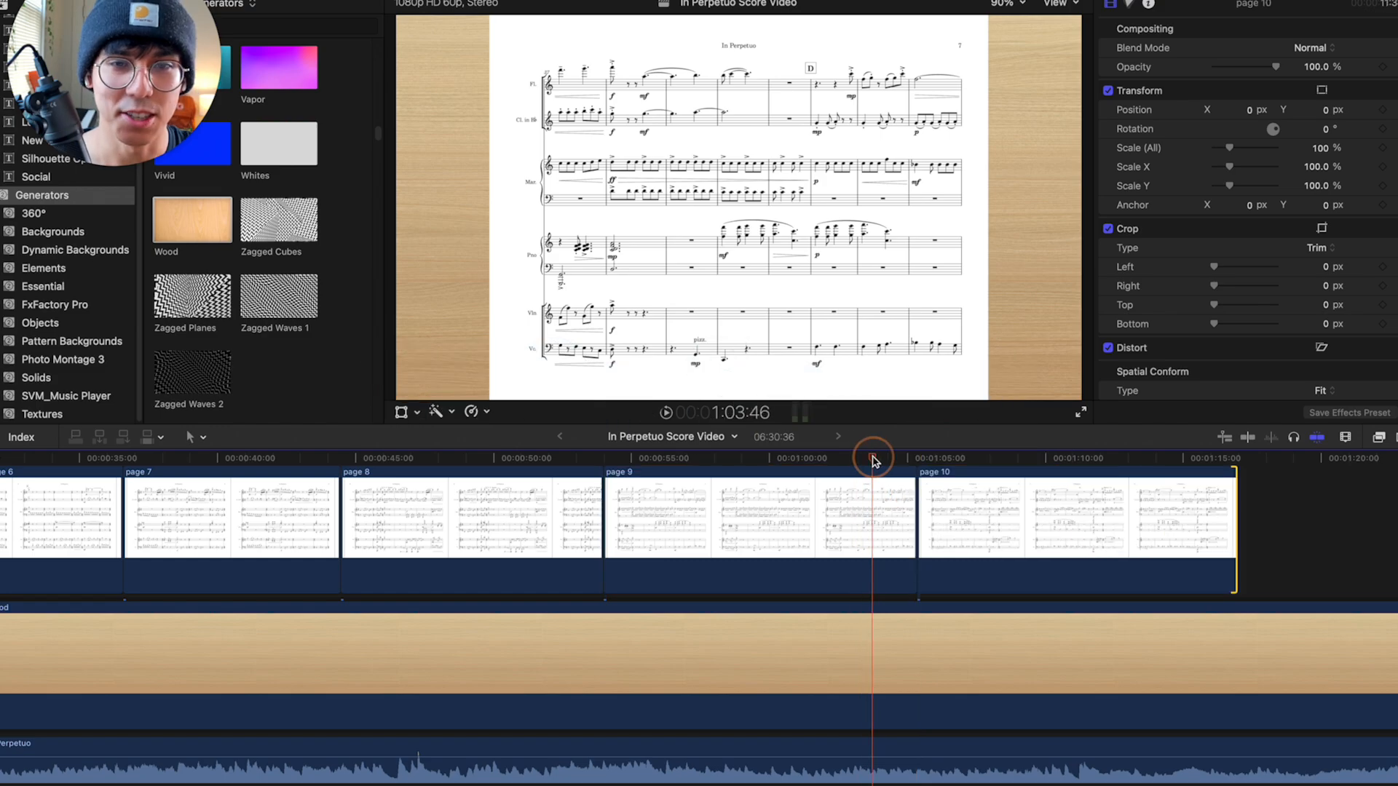
{"action": "left_click_drag", "start_coordinate": [873, 458], "coordinate": [966, 459]}
{"action": "scroll", "coordinate": [965, 497], "scroll_direction": "right", "scroll_amount": 5}
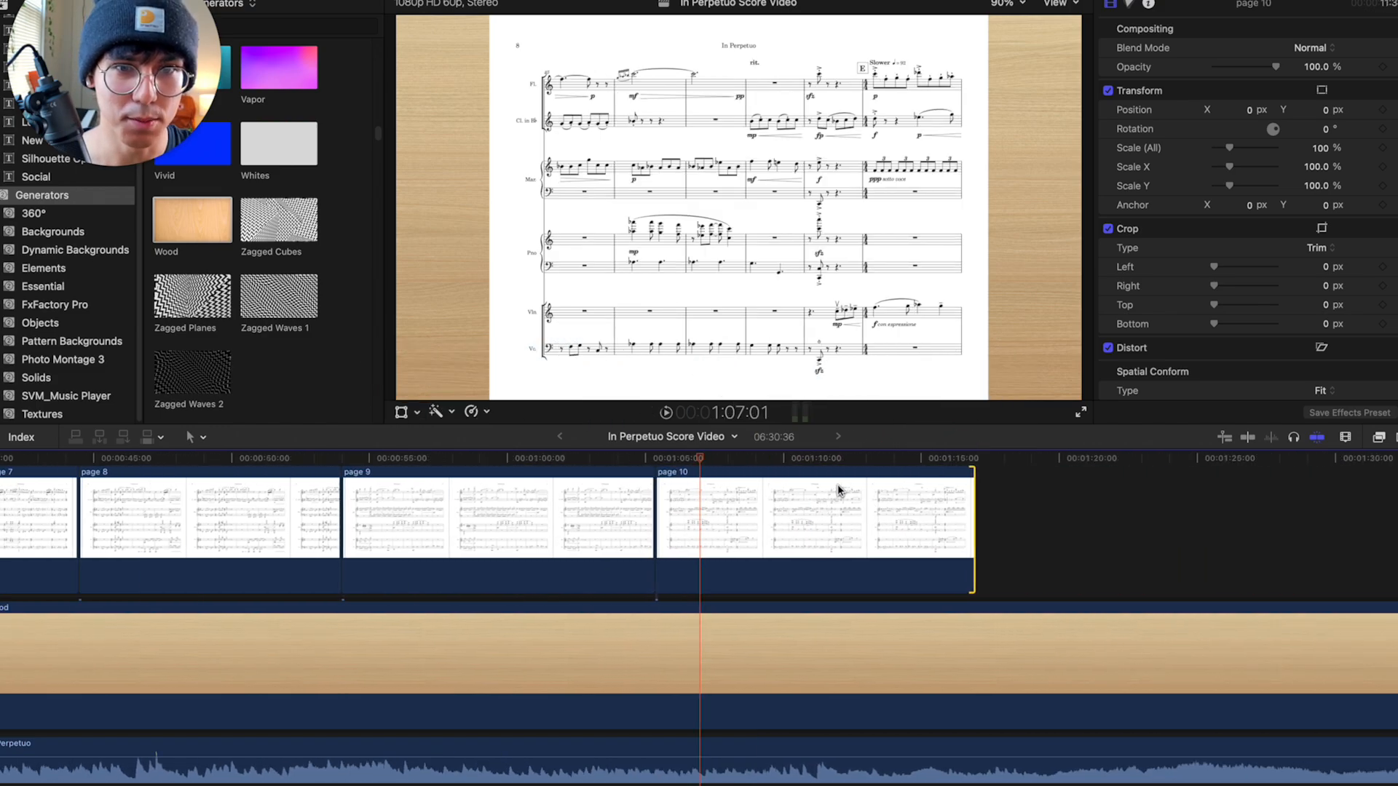
{"action": "left_click_drag", "start_coordinate": [703, 460], "coordinate": [738, 459]}
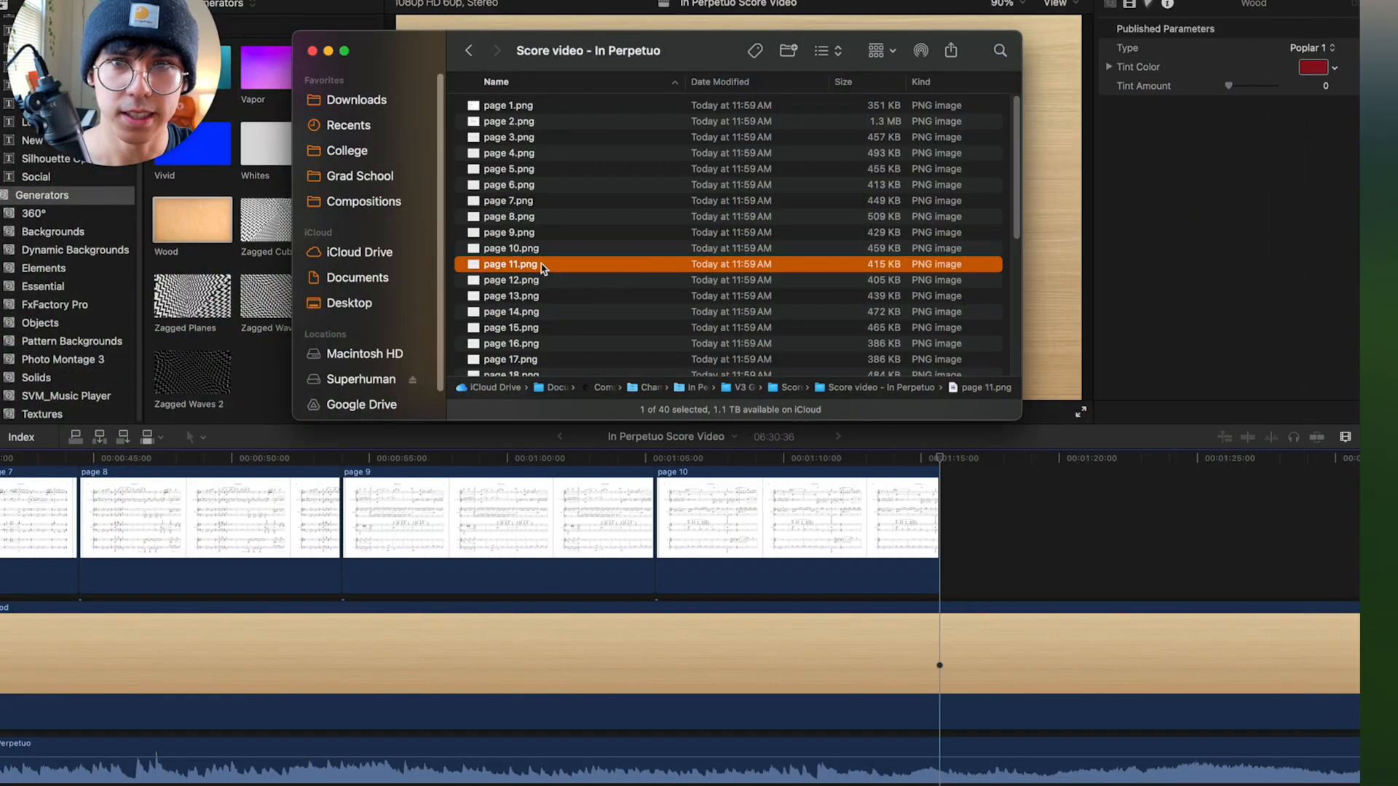
- Place page 11.png from Finder directly after page 10 and extend its end to about 1:36
{"action": "left_click_drag", "start_coordinate": [537, 266], "coordinate": [963, 513]}
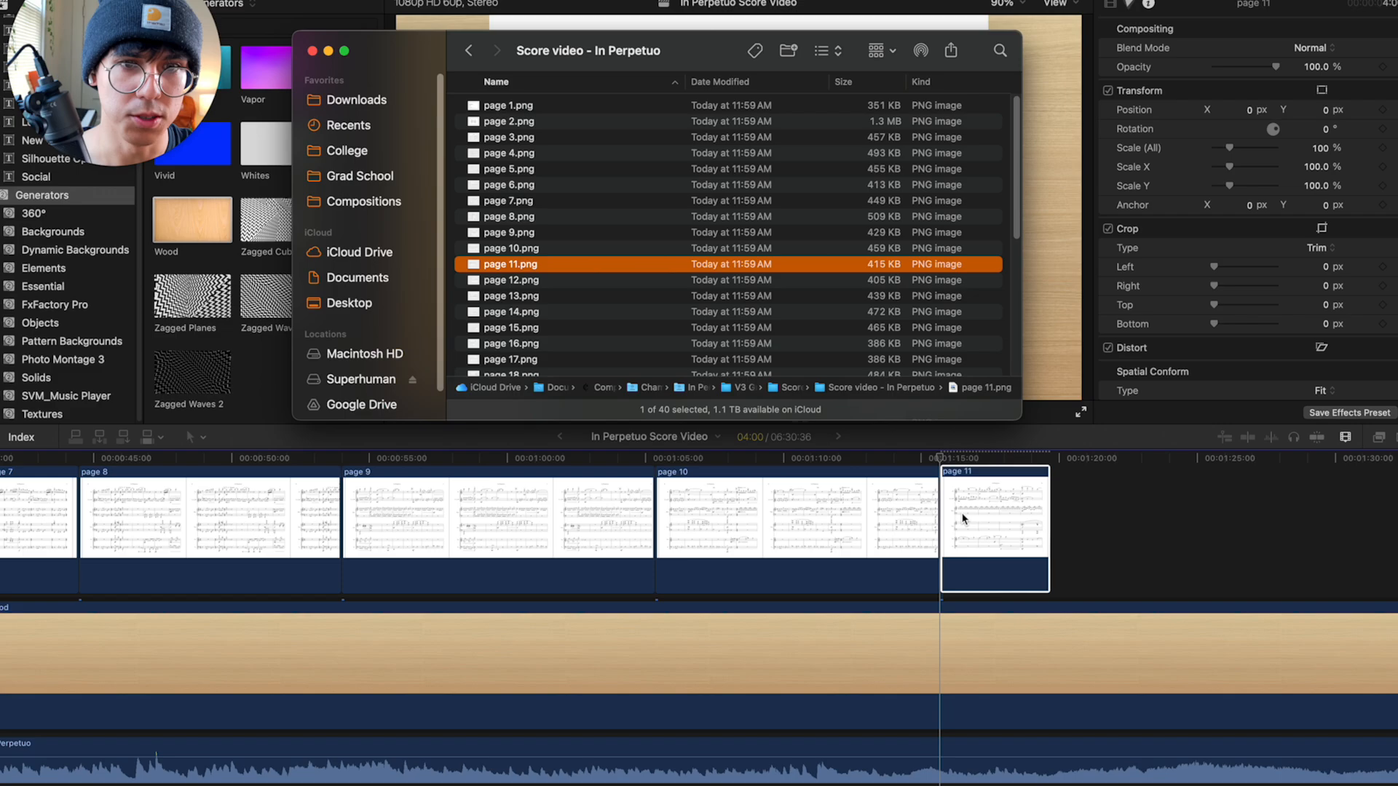
{"action": "left_click", "coordinate": [963, 519]}
{"action": "scroll", "coordinate": [962, 520], "scroll_direction": "right", "scroll_amount": 4}
{"action": "left_click_drag", "start_coordinate": [786, 524], "coordinate": [1239, 522]}
- Follow the music under page 11 and trim its clip end to the page turn, about 1:27
{"action": "left_click_drag", "start_coordinate": [677, 466], "coordinate": [664, 455]}
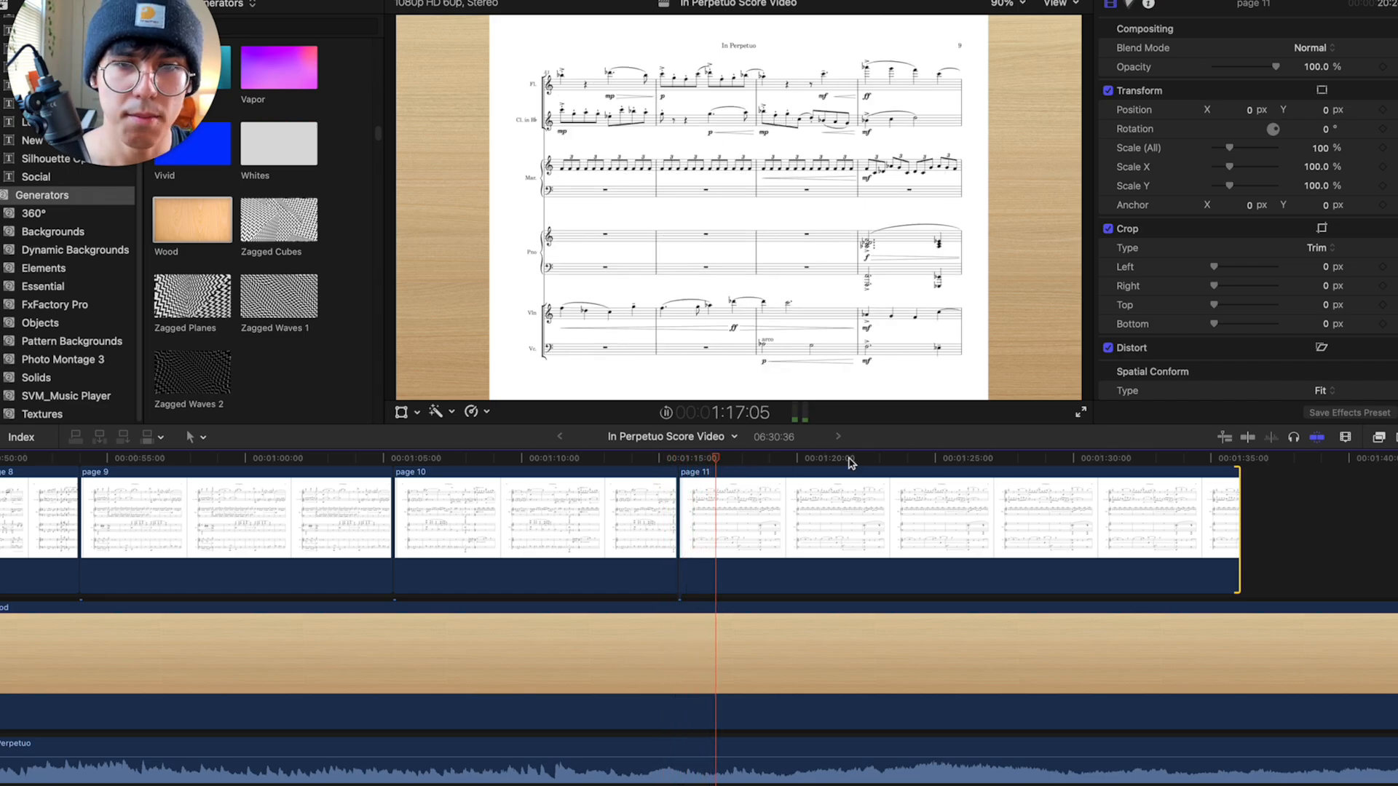
{"action": "key", "text": "space"}
{"action": "left_click_drag", "start_coordinate": [725, 459], "coordinate": [659, 459]}
{"action": "key", "text": "l"}
{"action": "key", "text": "l"}
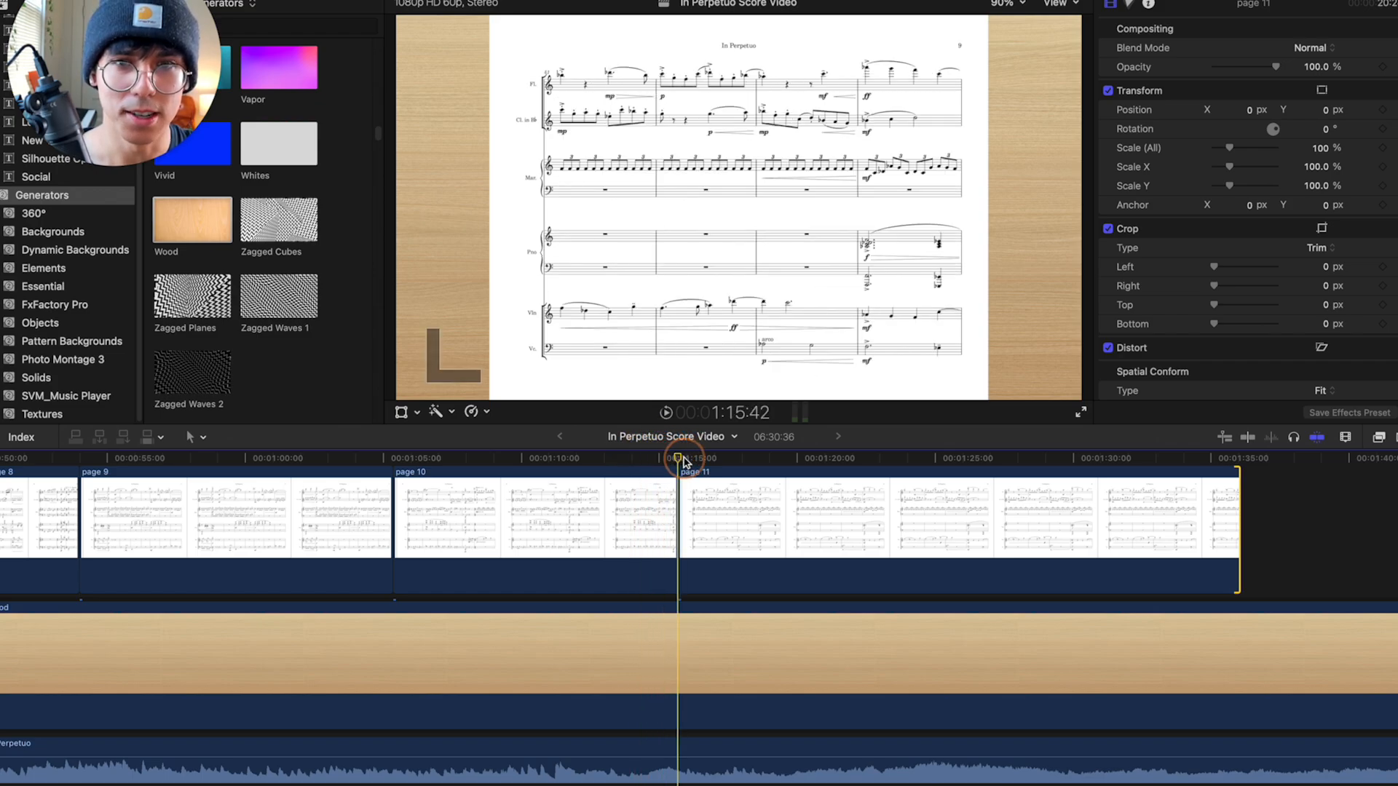
{"action": "left_click", "coordinate": [662, 457]}
{"action": "key", "text": "l"}
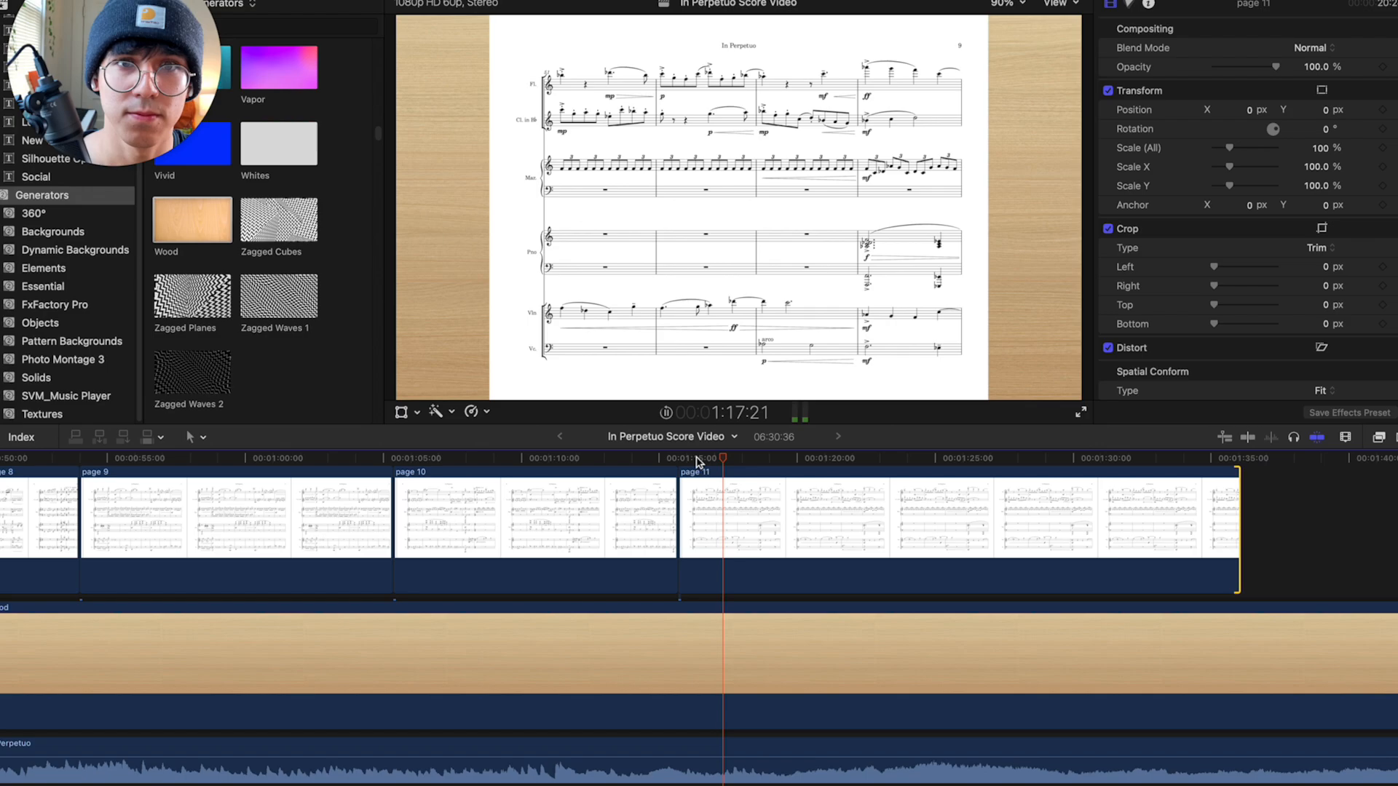
{"action": "left_click", "coordinate": [819, 458]}
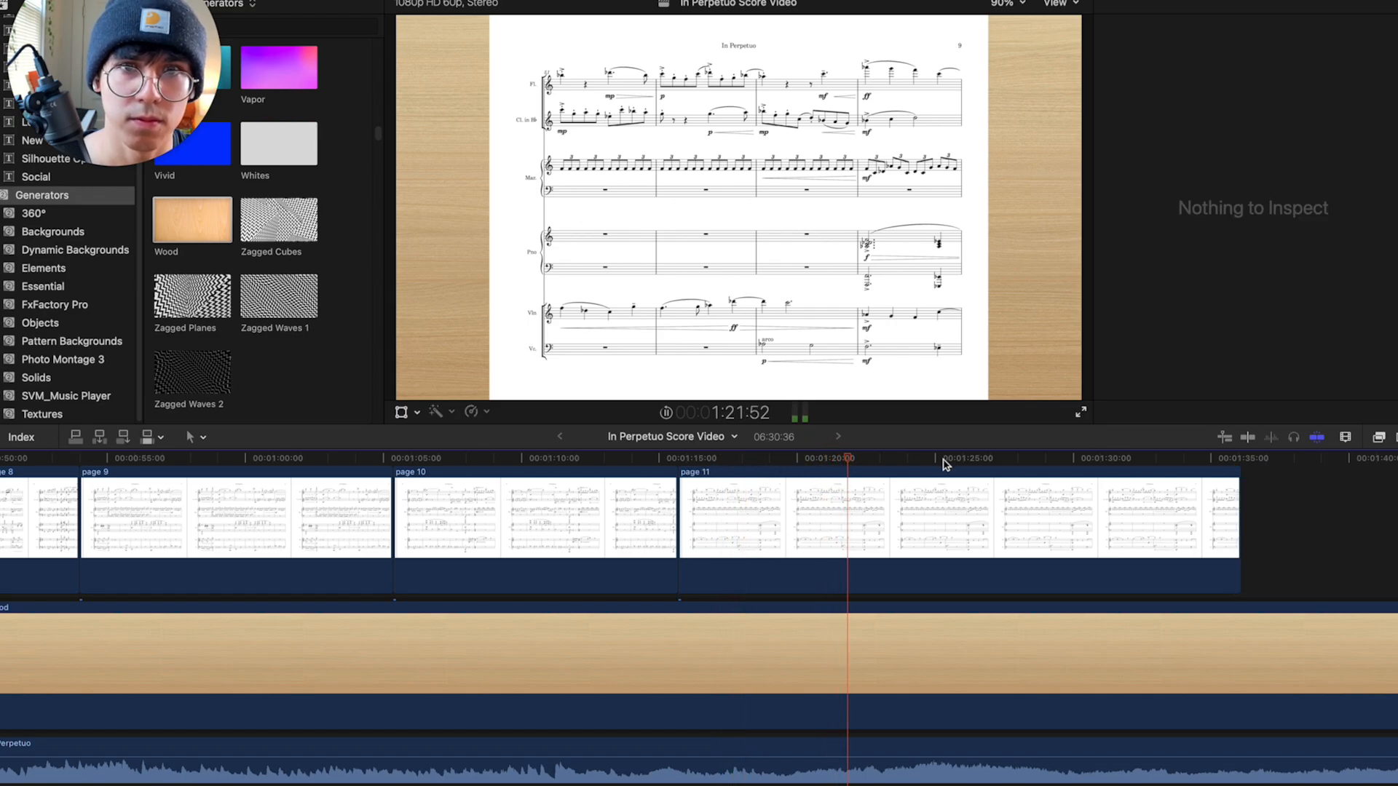
{"action": "scroll", "coordinate": [911, 515], "scroll_direction": "right", "scroll_amount": 3}
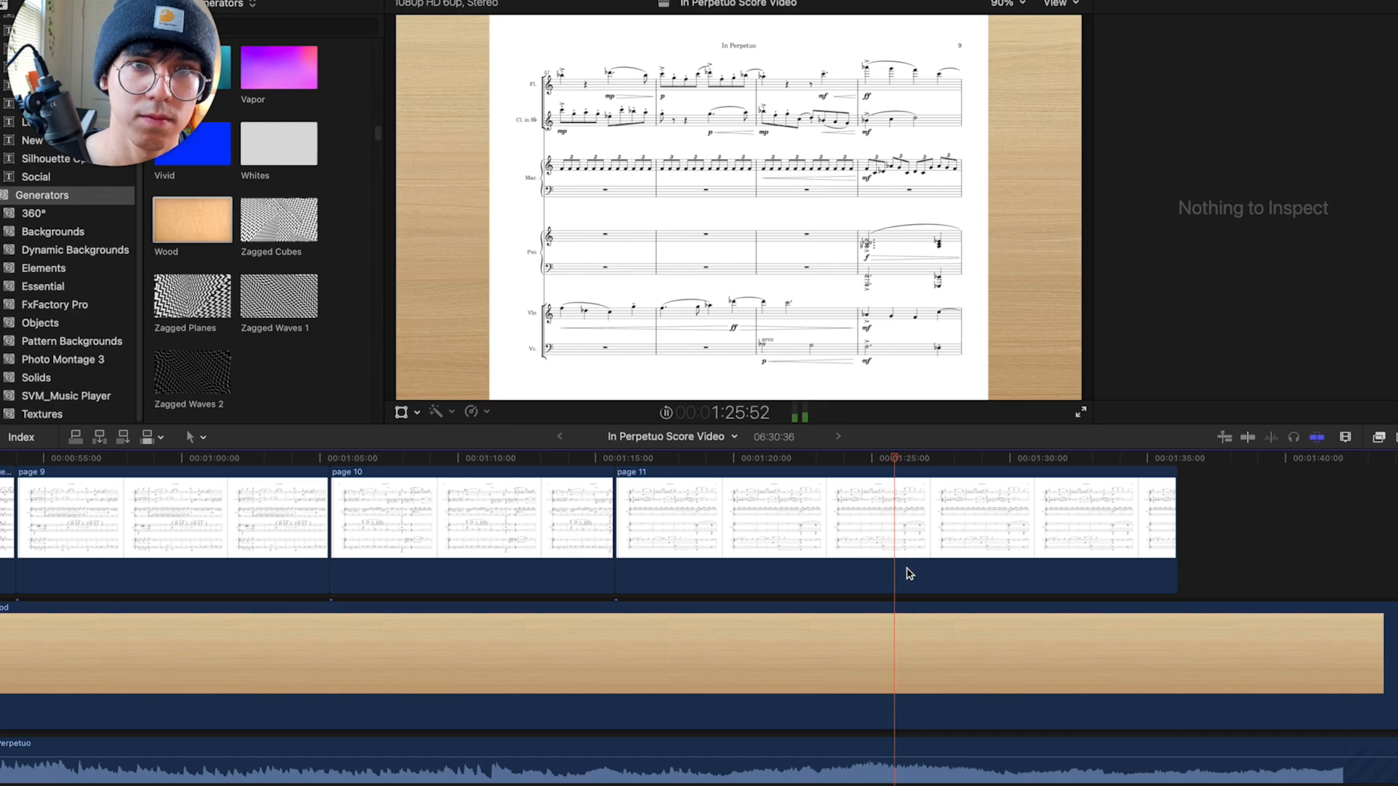
{"action": "key", "text": "space"}
{"action": "left_click", "coordinate": [946, 515]}
{"action": "key", "text": "alt+bracketright"}
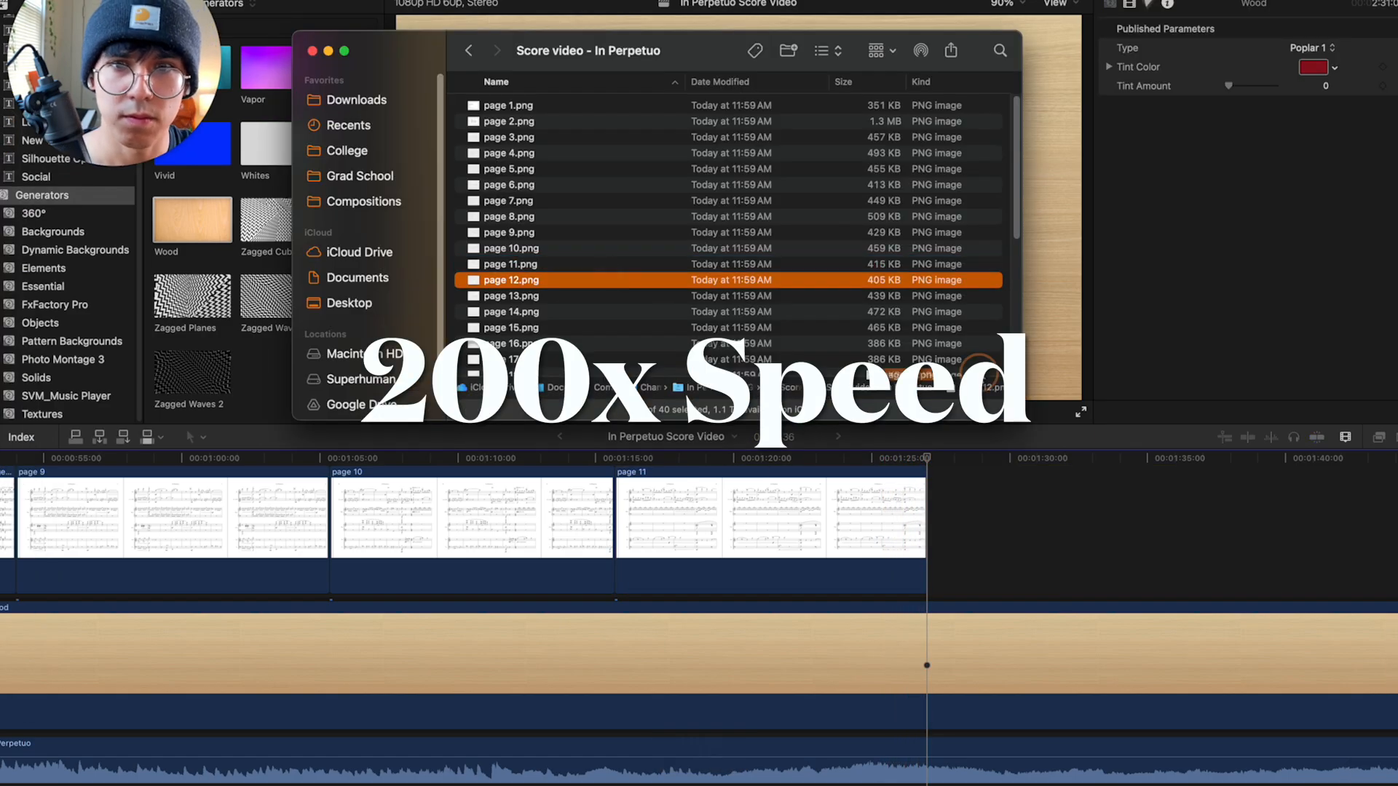
- Place page 12.png from Finder after page 11 and cut off everything past its page turn at about 1:38
{"action": "left_click_drag", "start_coordinate": [502, 281], "coordinate": [940, 539]}
{"action": "scroll", "coordinate": [908, 593], "scroll_direction": "right", "scroll_amount": 5}
{"action": "left_click_drag", "start_coordinate": [568, 560], "coordinate": [1051, 559]}
{"action": "key", "text": "space"}
{"action": "key", "text": "super+b"}
{"action": "left_click", "coordinate": [910, 557]}
{"action": "key", "text": "Delete"}
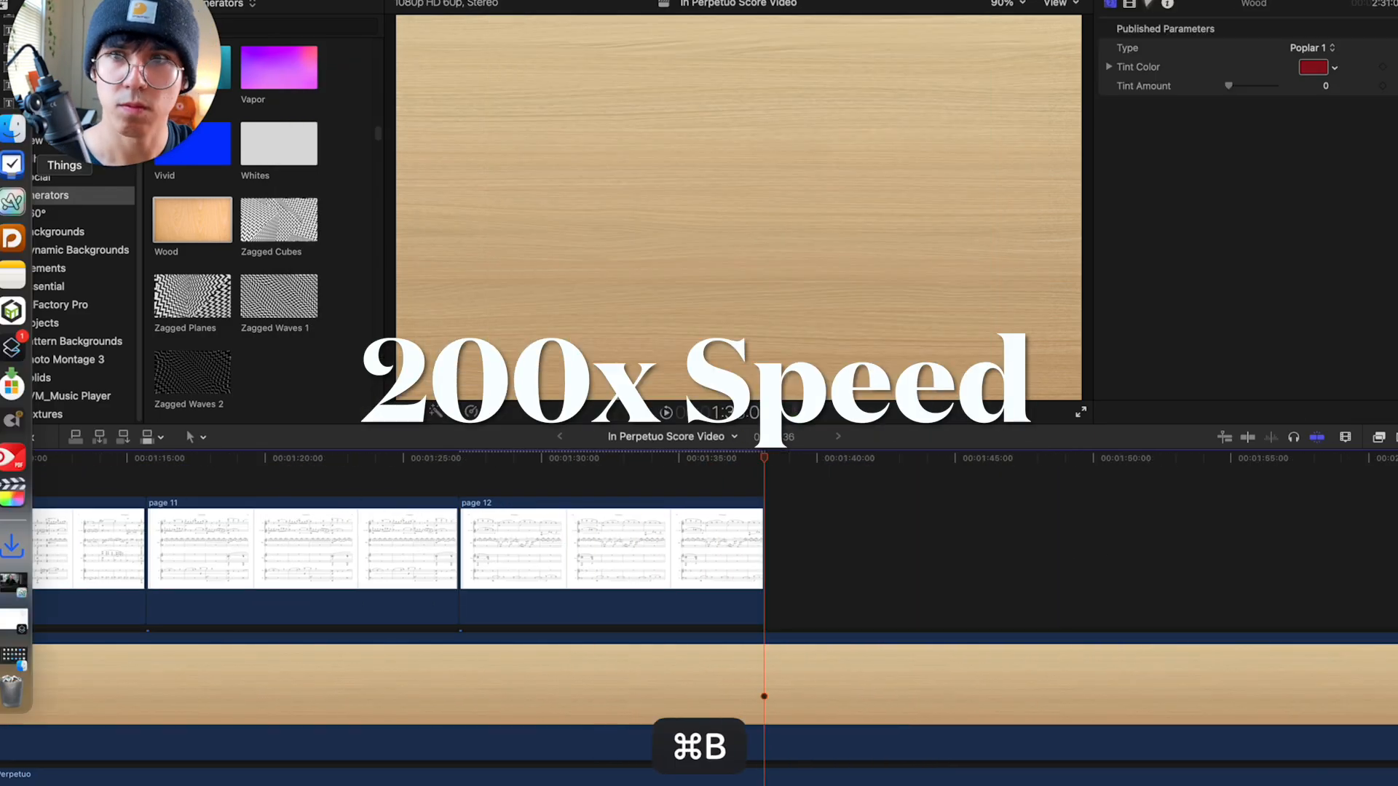
- Add the page 13 image after page 12 and end it at its page turn, about 1:50
{"action": "key", "text": "space"}
{"action": "left_click_drag", "start_coordinate": [502, 281], "coordinate": [1268, 546]}
{"action": "key", "text": "space"}
{"action": "key", "text": "super+b"}
{"action": "left_click", "coordinate": [1165, 549]}
{"action": "key", "text": "Delete"}
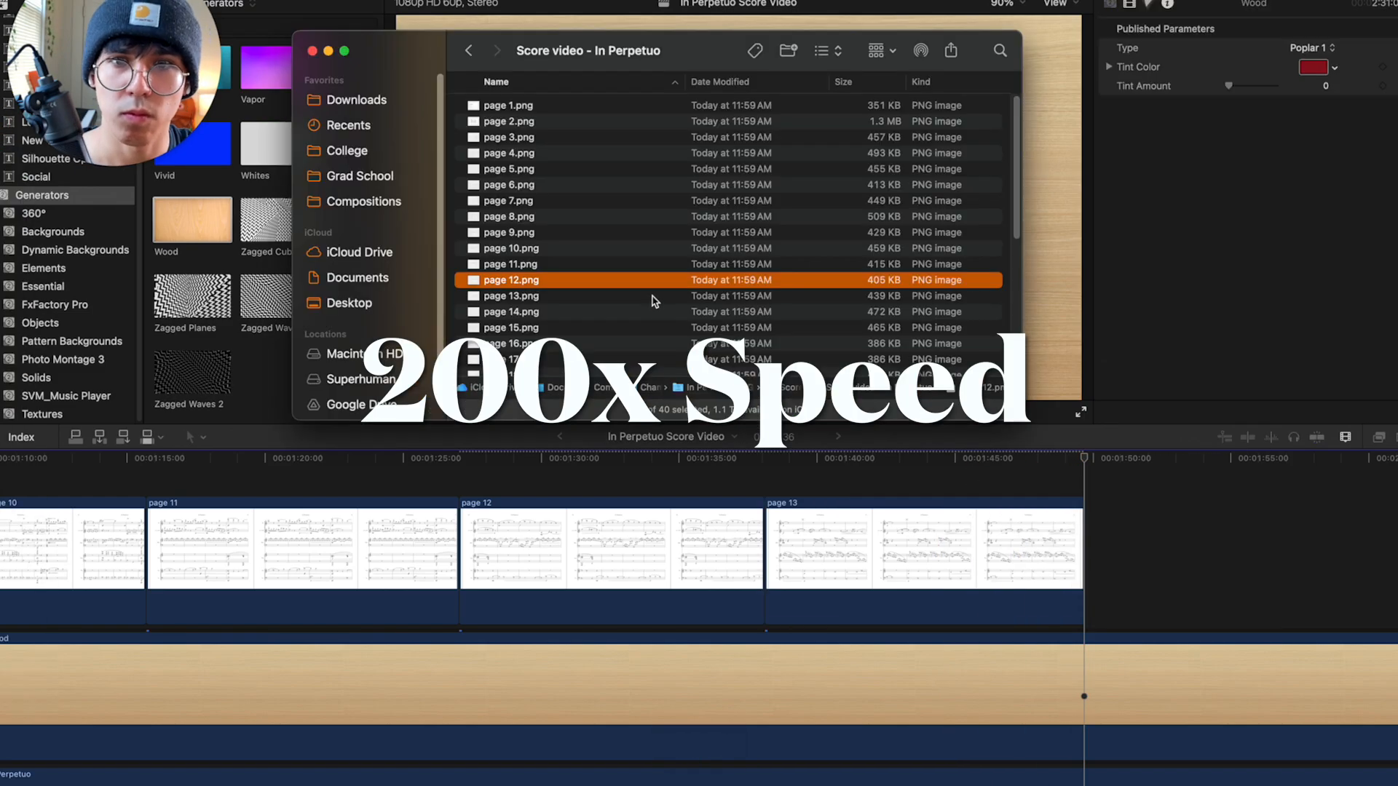
- Place page 14.png after page 13, lengthened past its page turn, and cut off the excess at about 2:01
{"action": "scroll", "coordinate": [656, 299], "scroll_direction": "down", "scroll_amount": 5}
{"action": "left_click_drag", "start_coordinate": [502, 153], "coordinate": [1099, 569]}
{"action": "left_click_drag", "start_coordinate": [999, 546], "coordinate": [1198, 545]}
{"action": "scroll", "coordinate": [851, 593], "scroll_direction": "right", "scroll_amount": 5}
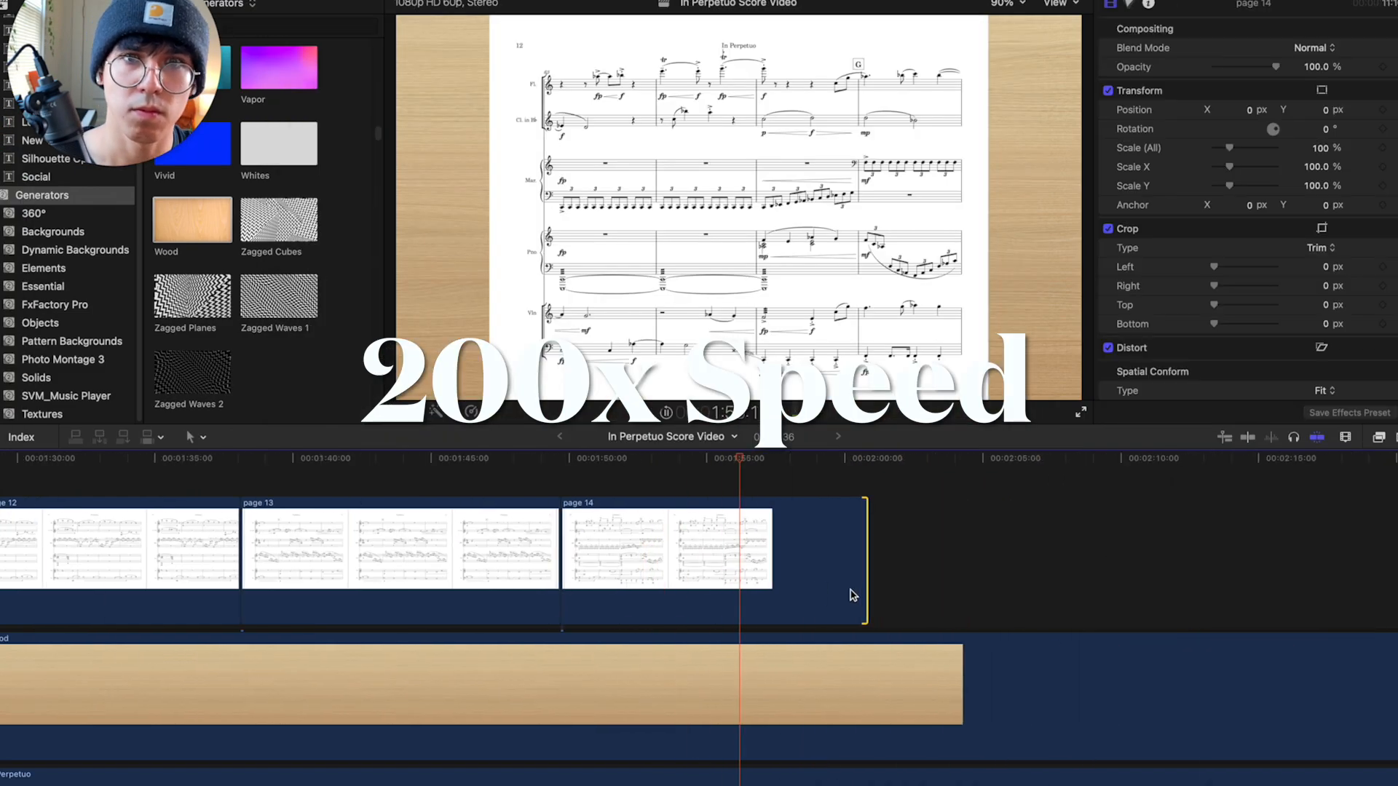
{"action": "left_click_drag", "start_coordinate": [868, 550], "coordinate": [1083, 546]}
{"action": "key", "text": "space"}
{"action": "key", "text": "super+b"}
{"action": "left_click", "coordinate": [983, 550]}
{"action": "key", "text": "Delete"}
- Add page 15.png after page 14, ending at its page turn at about 2:13, and lengthen the wood background
{"action": "left_click_drag", "start_coordinate": [502, 187], "coordinate": [1322, 546]}
{"action": "left_click", "coordinate": [928, 473]}
{"action": "scroll", "coordinate": [1073, 565], "scroll_direction": "right", "scroll_amount": 5}
{"action": "left_click_drag", "start_coordinate": [1334, 684], "coordinate": [1395, 685]}
{"action": "left_click_drag", "start_coordinate": [1124, 553], "coordinate": [995, 553]}
- Place page 16.png from Finder directly after page 15 and extend its end to about 2:35
{"action": "key", "text": "super+Tab"}
{"action": "scroll", "coordinate": [558, 179], "scroll_direction": "down", "scroll_amount": 5}
{"action": "scroll", "coordinate": [557, 179], "scroll_direction": "up", "scroll_amount": 10}
{"action": "left_click_drag", "start_coordinate": [510, 343], "coordinate": [1008, 555]}
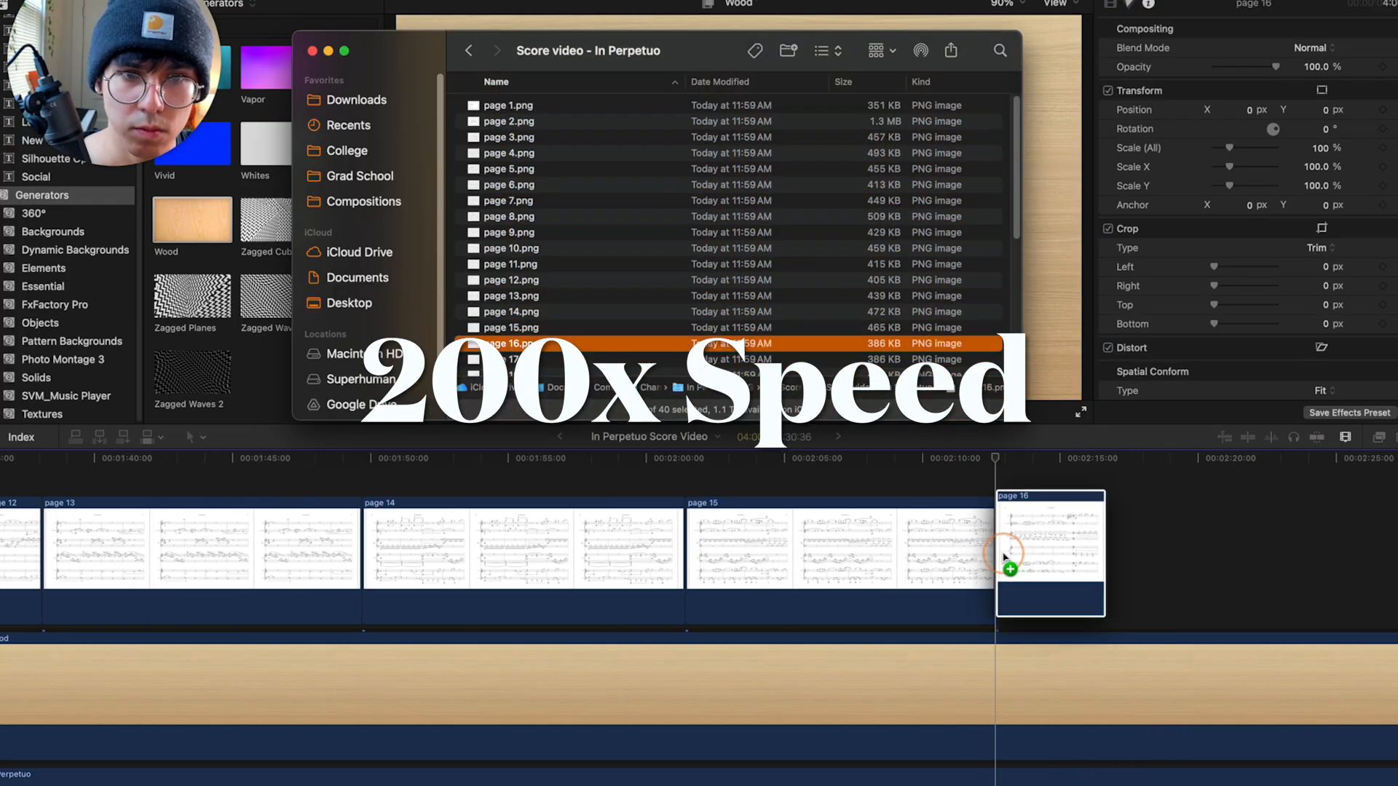
{"action": "key", "text": "space"}
{"action": "left_click_drag", "start_coordinate": [1106, 546], "coordinate": [1191, 546]}
{"action": "left_click_drag", "start_coordinate": [1033, 546], "coordinate": [1291, 546]}
- Extend the wood background to about 2:39 and cut page 16 off at its page turn, about 2:24
{"action": "scroll", "coordinate": [911, 612], "scroll_direction": "right", "scroll_amount": 5}
{"action": "left_click_drag", "start_coordinate": [1008, 685], "coordinate": [1234, 684]}
{"action": "left_click", "coordinate": [773, 482]}
{"action": "key", "text": "space"}
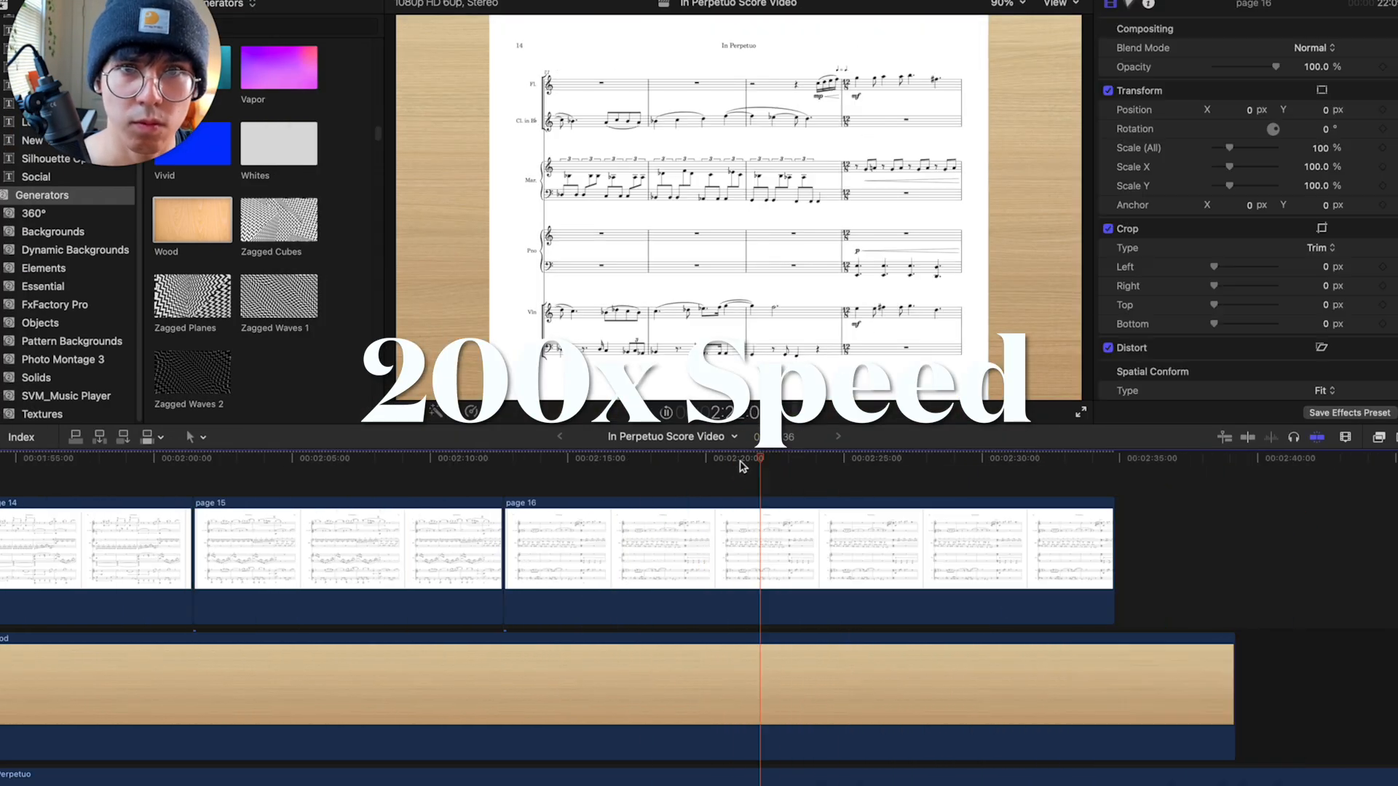
{"action": "key", "text": "super+b"}
{"action": "left_click", "coordinate": [947, 550]}
{"action": "key", "text": "Delete"}
- Place page 17.png from Finder directly after page 16
{"action": "key", "text": "super+Tab"}
{"action": "left_click_drag", "start_coordinate": [510, 360], "coordinate": [820, 565]}
{"action": "left_click", "coordinate": [854, 571]}
{"action": "scroll", "coordinate": [1068, 642], "scroll_direction": "left", "scroll_amount": 2}
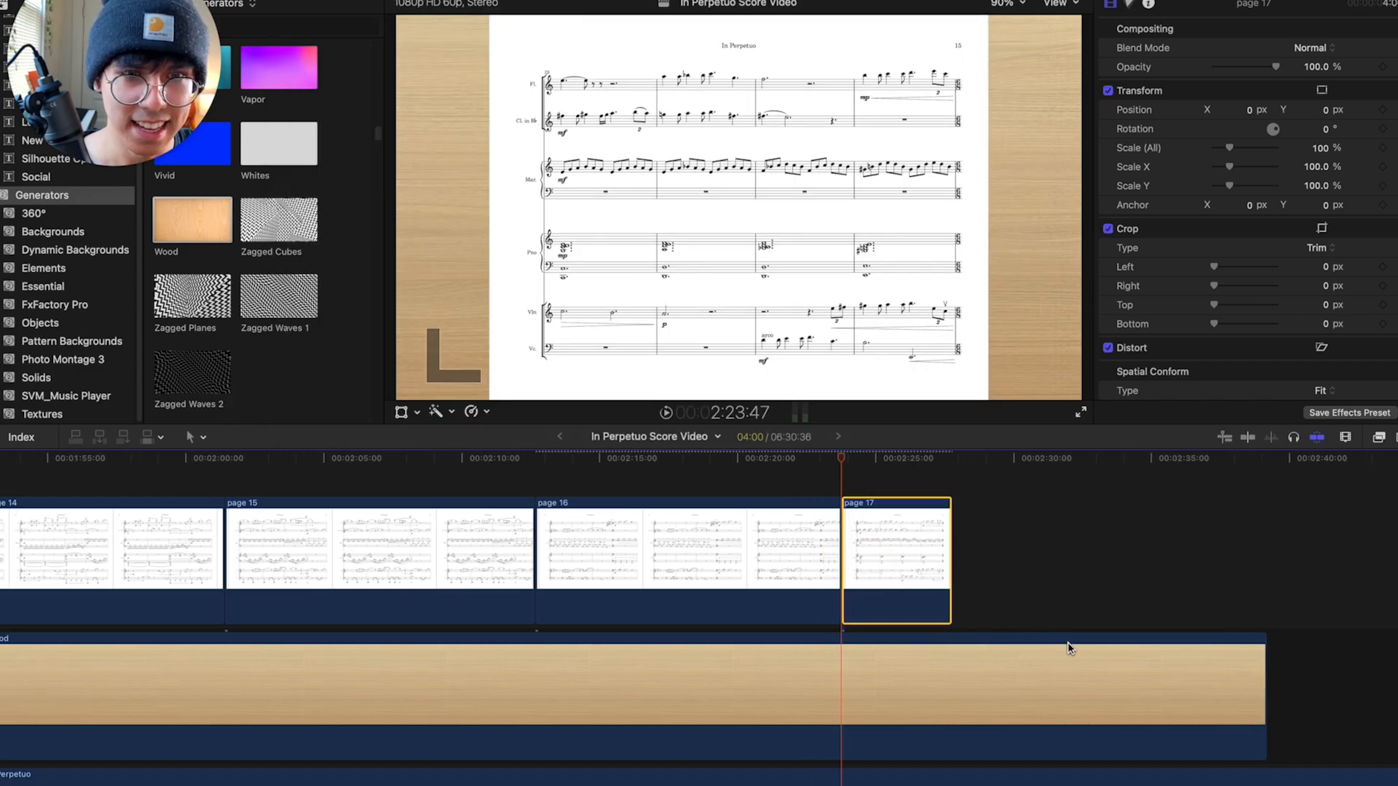
- Extend the wood background clip to the end of the music recording
{"action": "scroll", "coordinate": [1064, 640], "scroll_direction": "right", "scroll_amount": 5}
{"action": "key", "text": "shift+z"}
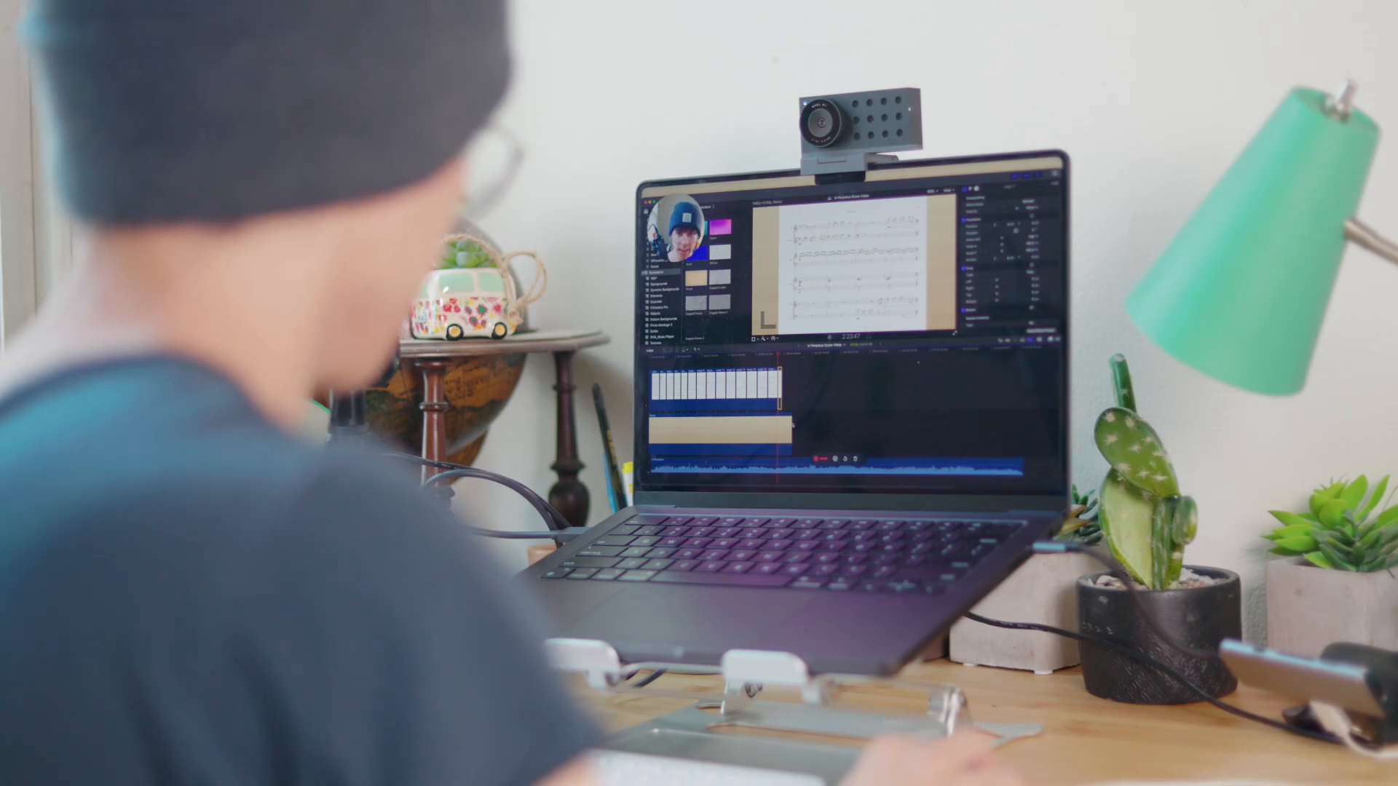
{"action": "left_click_drag", "start_coordinate": [792, 431], "coordinate": [1014, 435]}
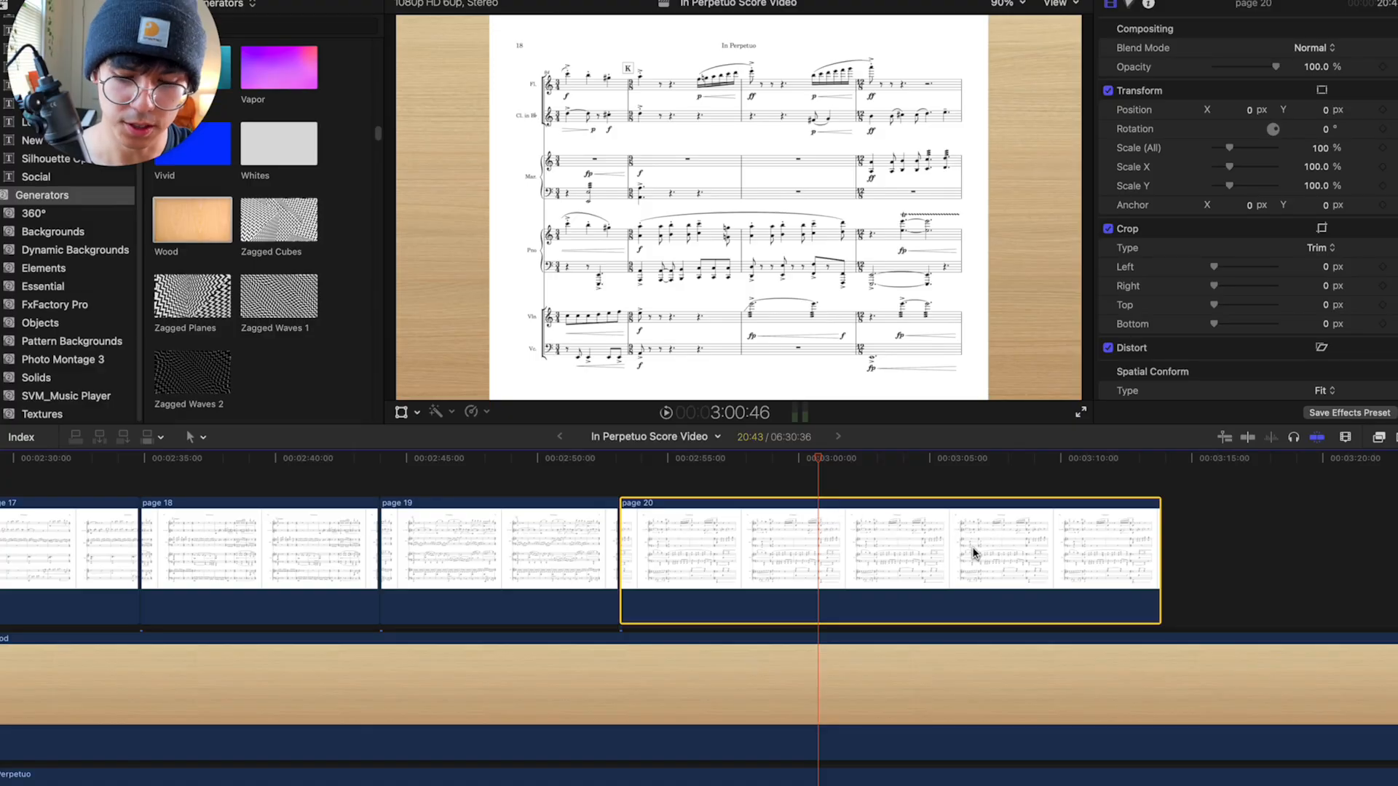
- Trim the end of page 20 to the playhead at 3:00:46
{"action": "key", "text": "super"}
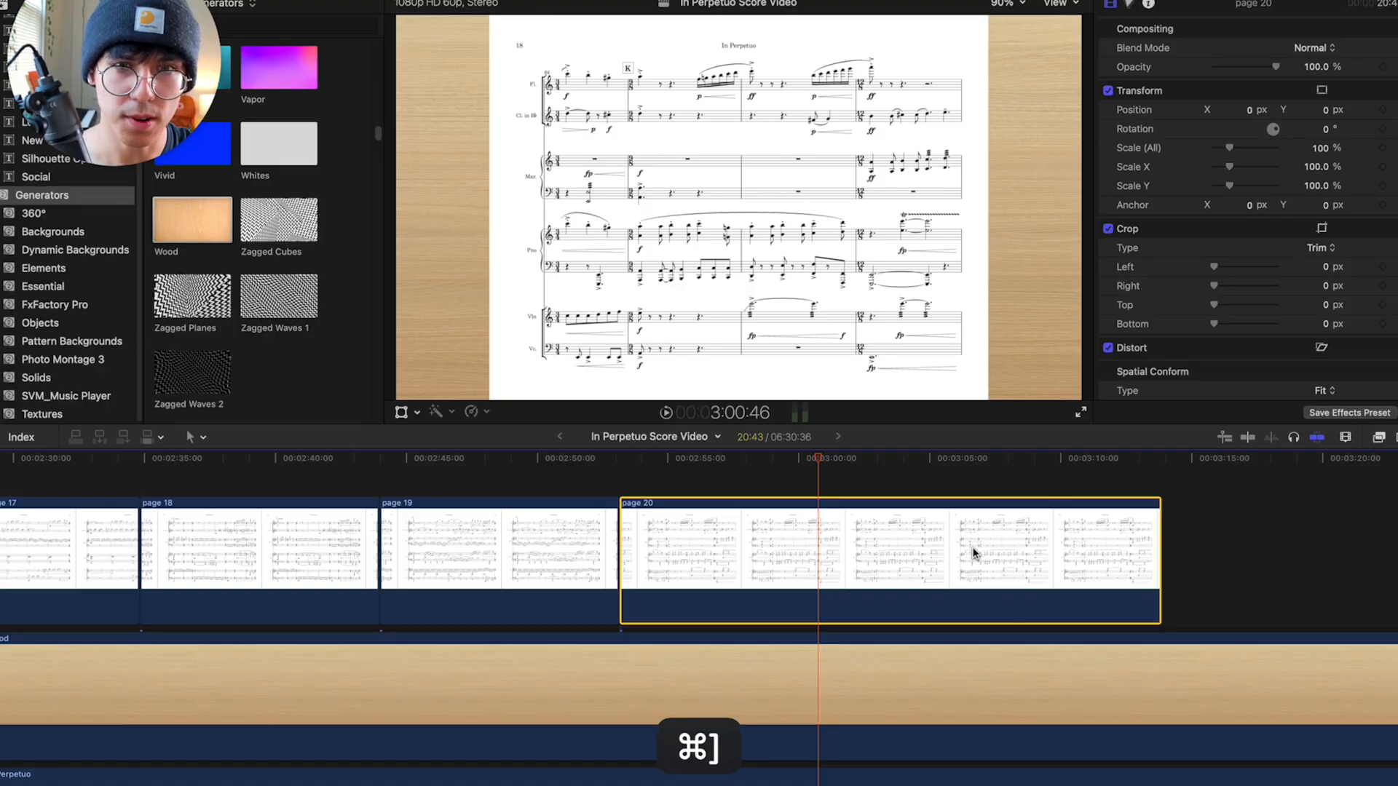
{"action": "key", "text": "alt+bracketright"}
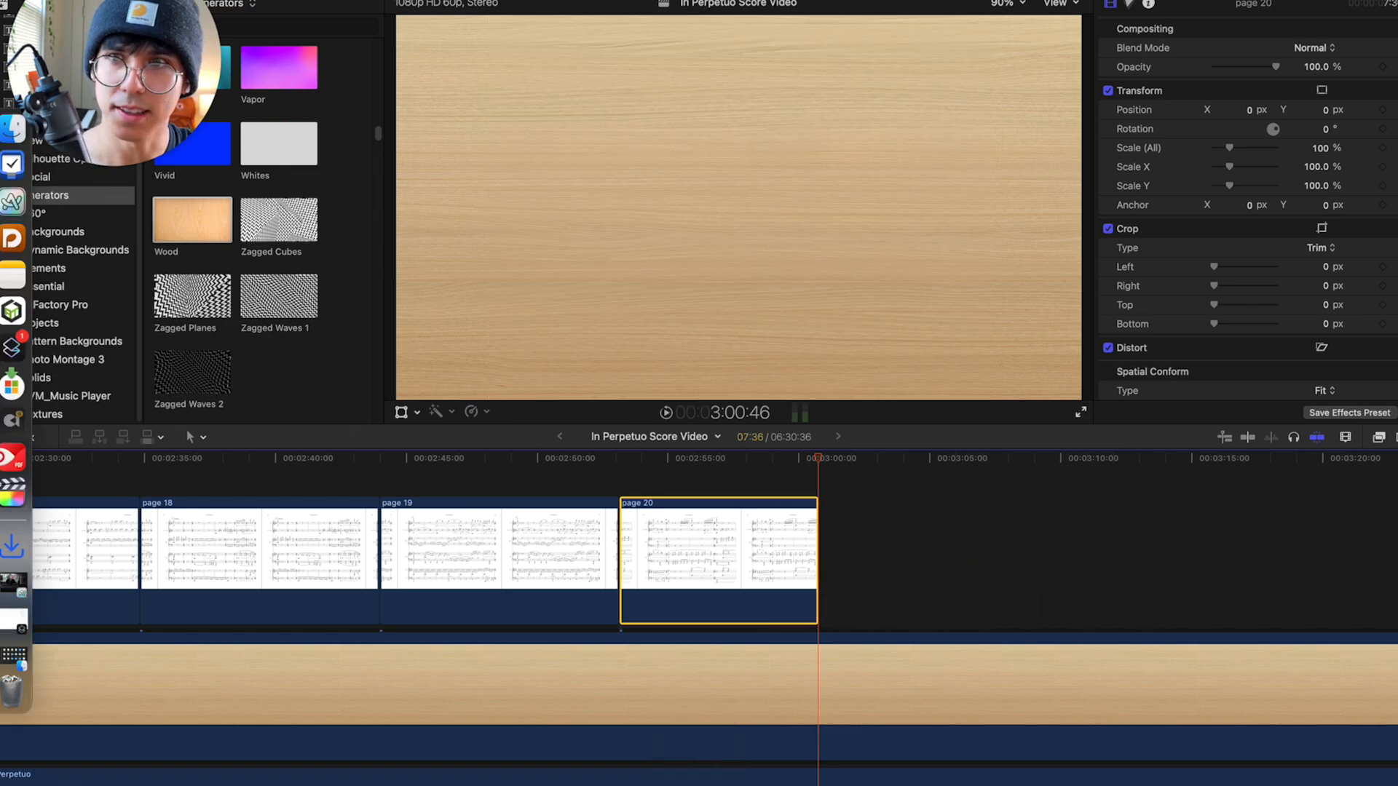
- Review the whole timeline of page clips from the first page to page 40
{"action": "key", "text": "Home"}
{"action": "key", "text": "Home"}
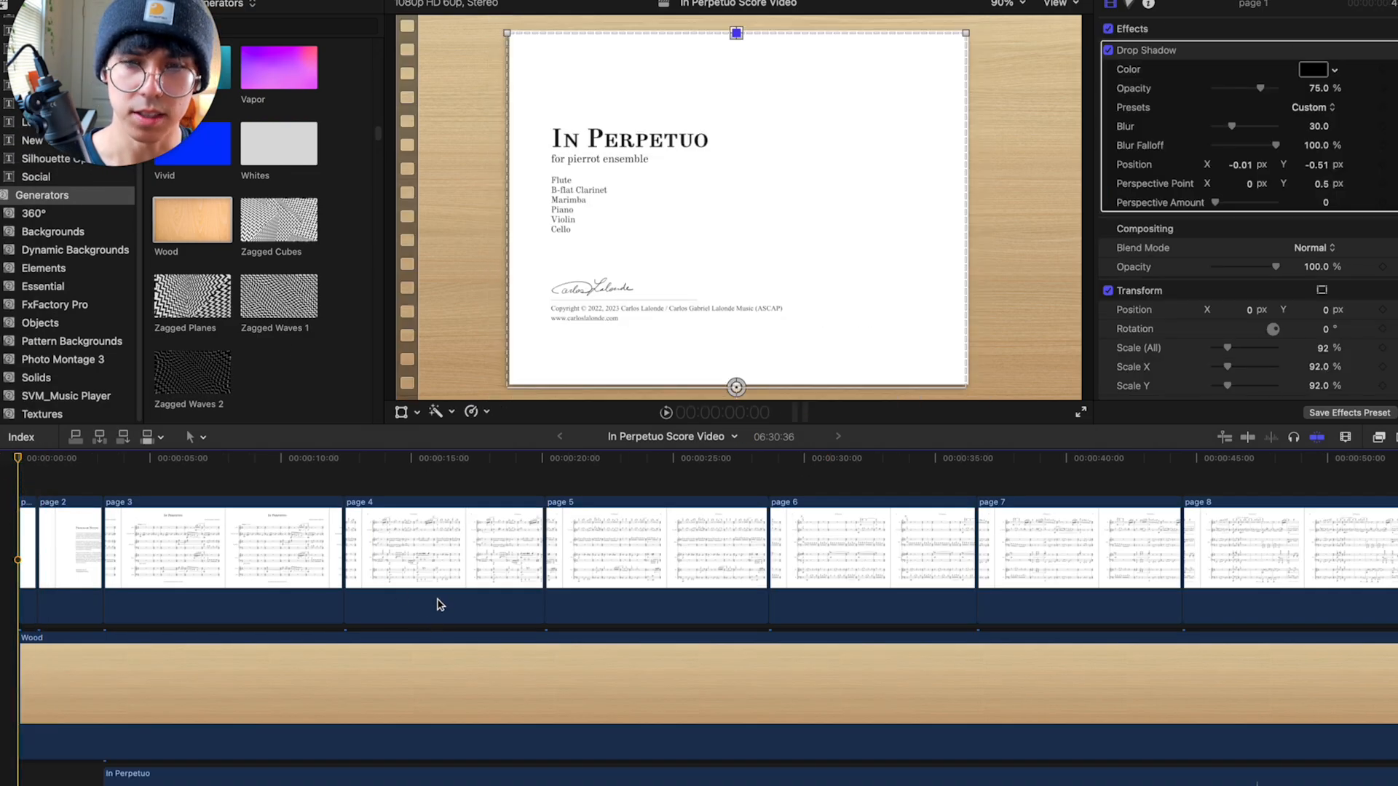
{"action": "key", "text": "shift+z"}
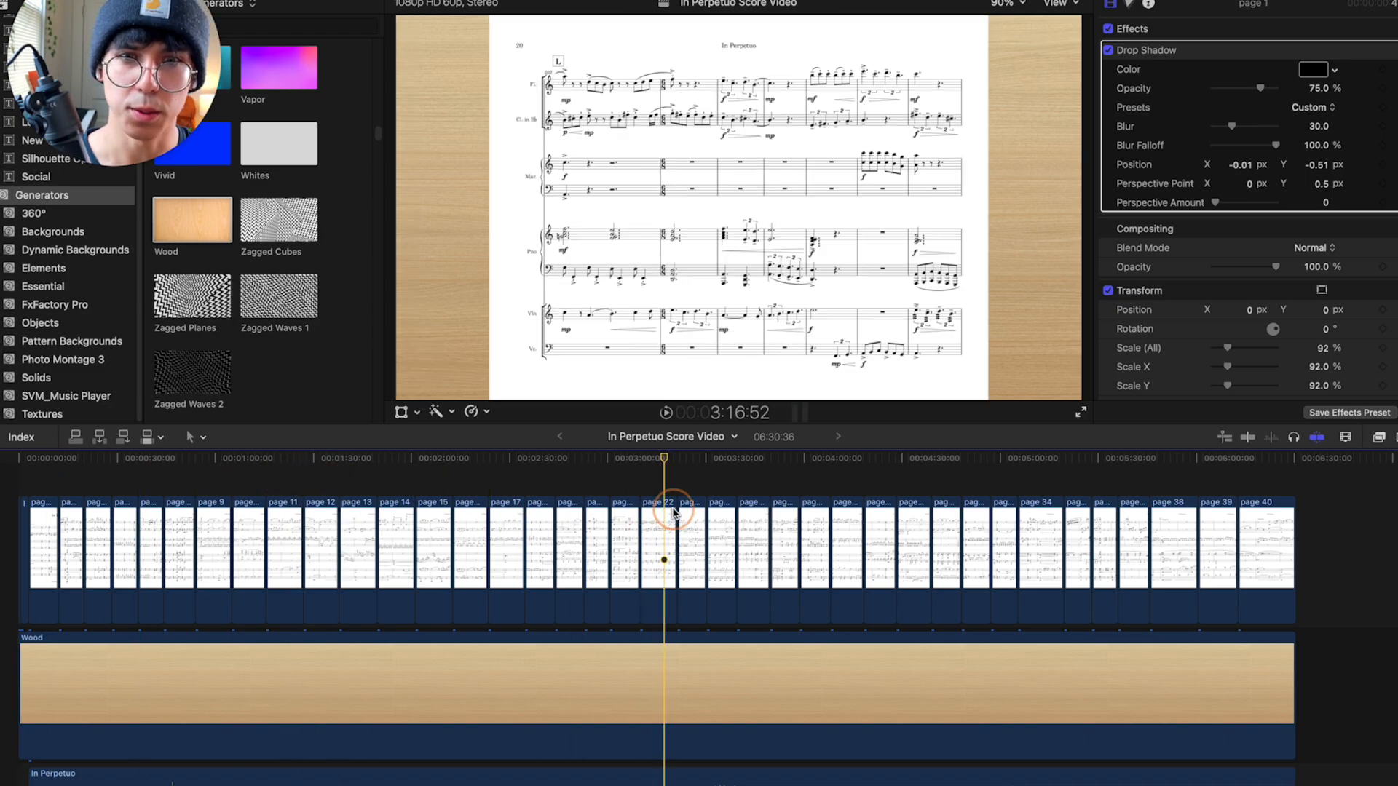
{"action": "left_click", "coordinate": [56, 522]}
{"action": "key", "text": "l"}
{"action": "key", "text": "Home"}
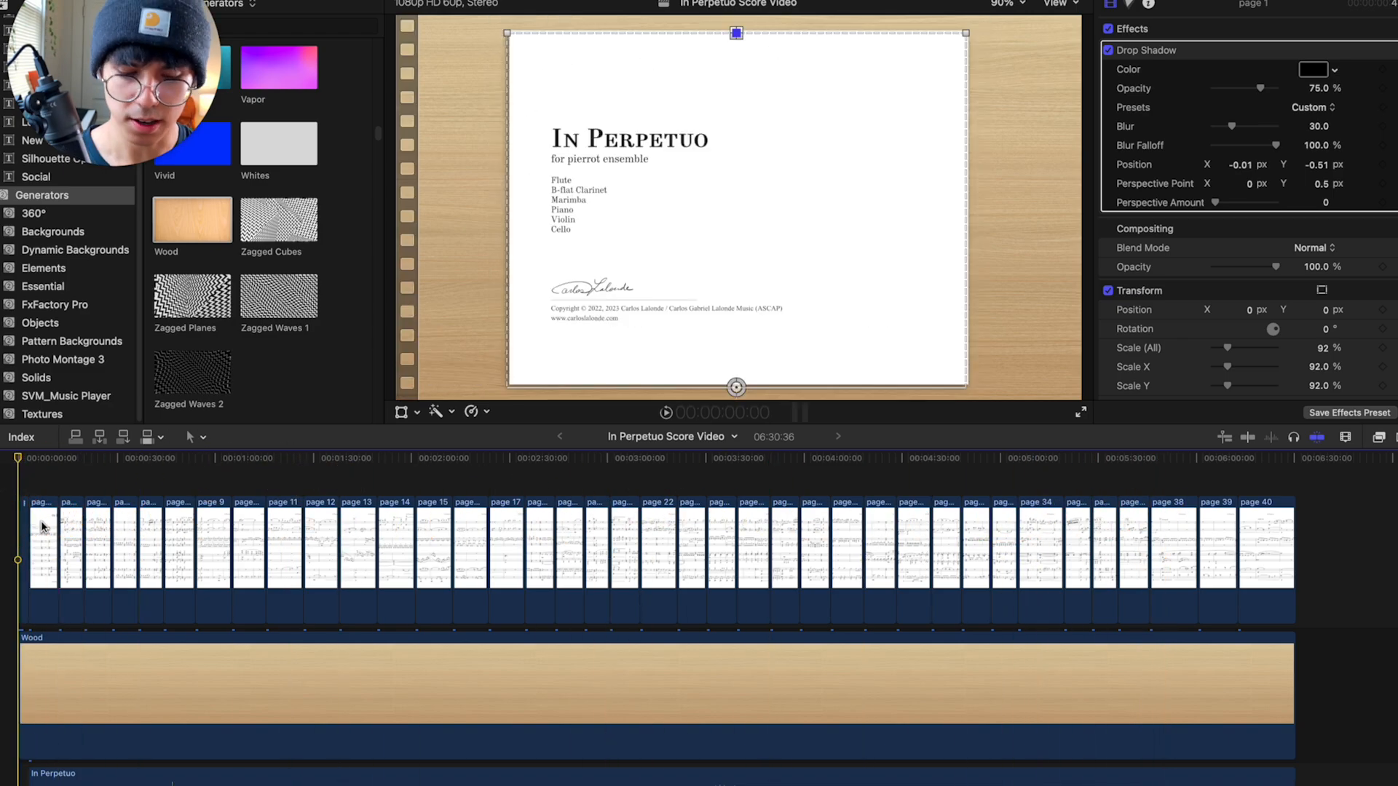
- Copy the page 1 clip at the start of the timeline as the source for its attributes
{"action": "key", "text": "super+equal"}
{"action": "key", "text": "super+equal"}
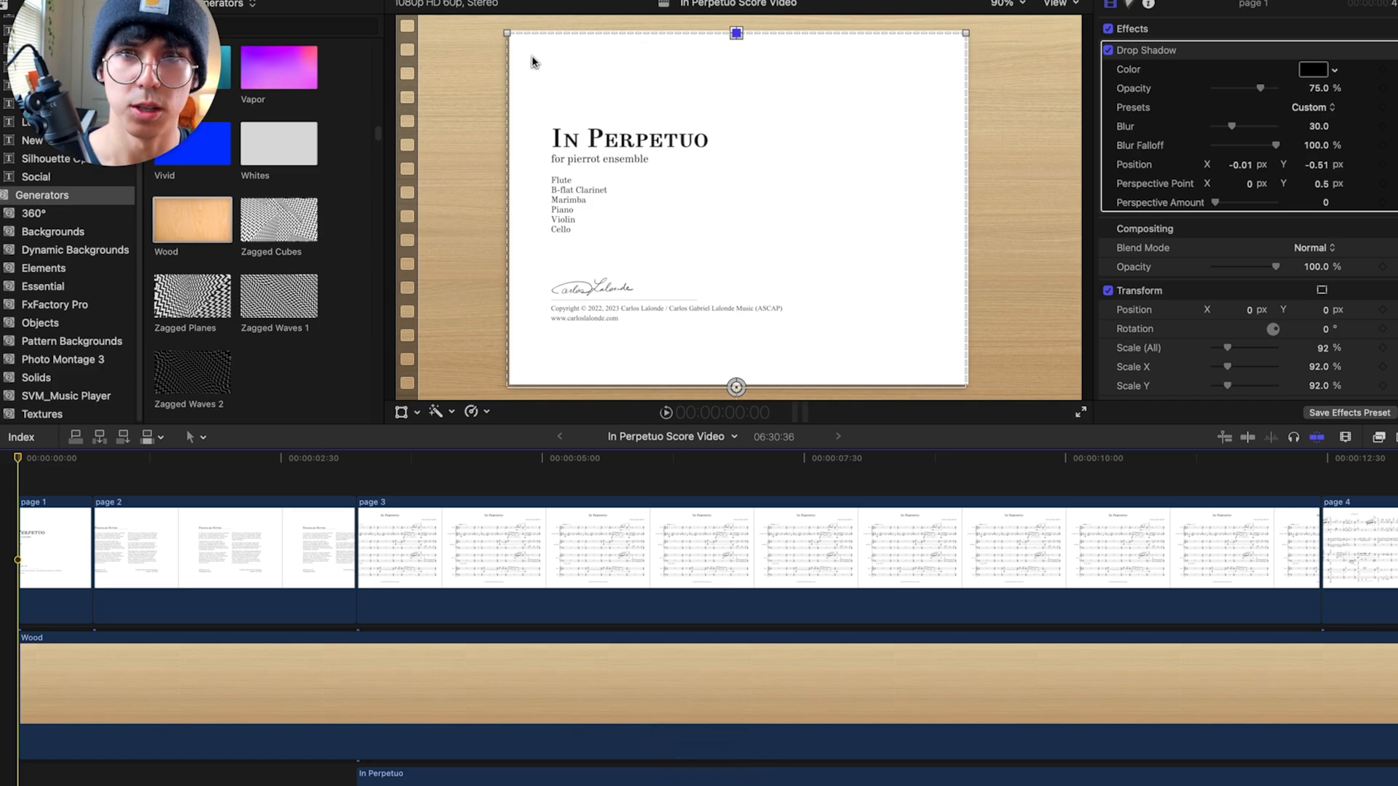
{"action": "left_click", "coordinate": [54, 539]}
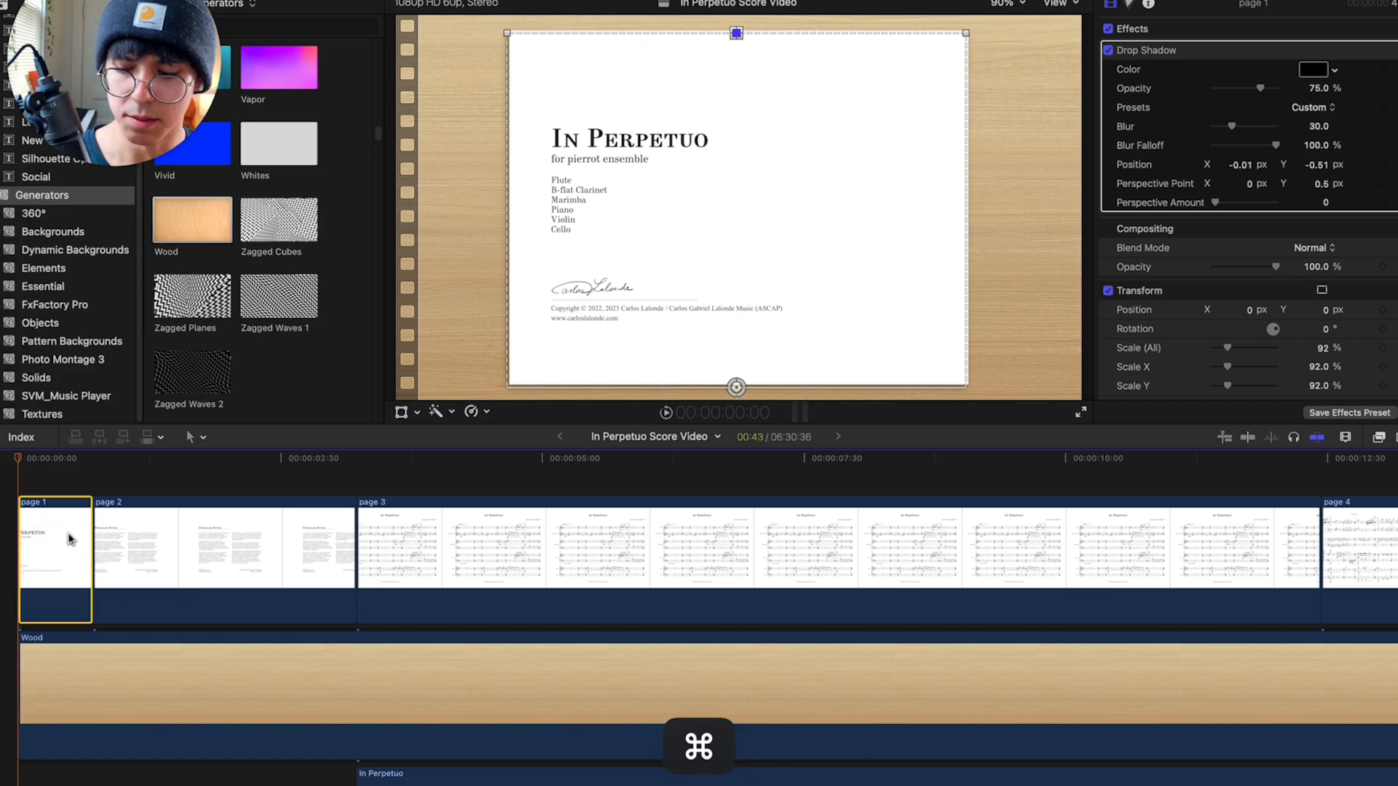
{"action": "key", "text": "super+c"}
{"action": "key", "text": "super+minus"}
{"action": "key", "text": "super+minus"}
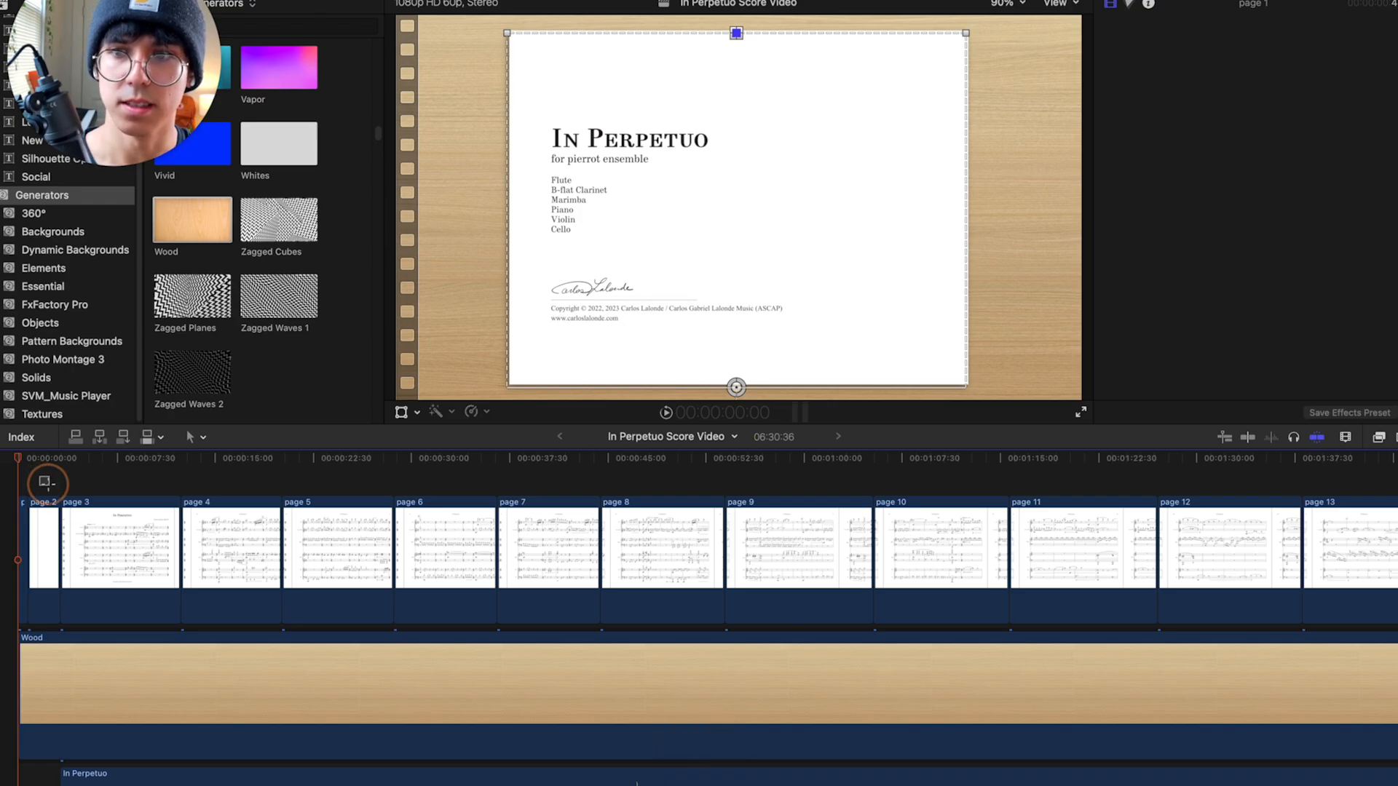
{"action": "left_click", "coordinate": [22, 503]}
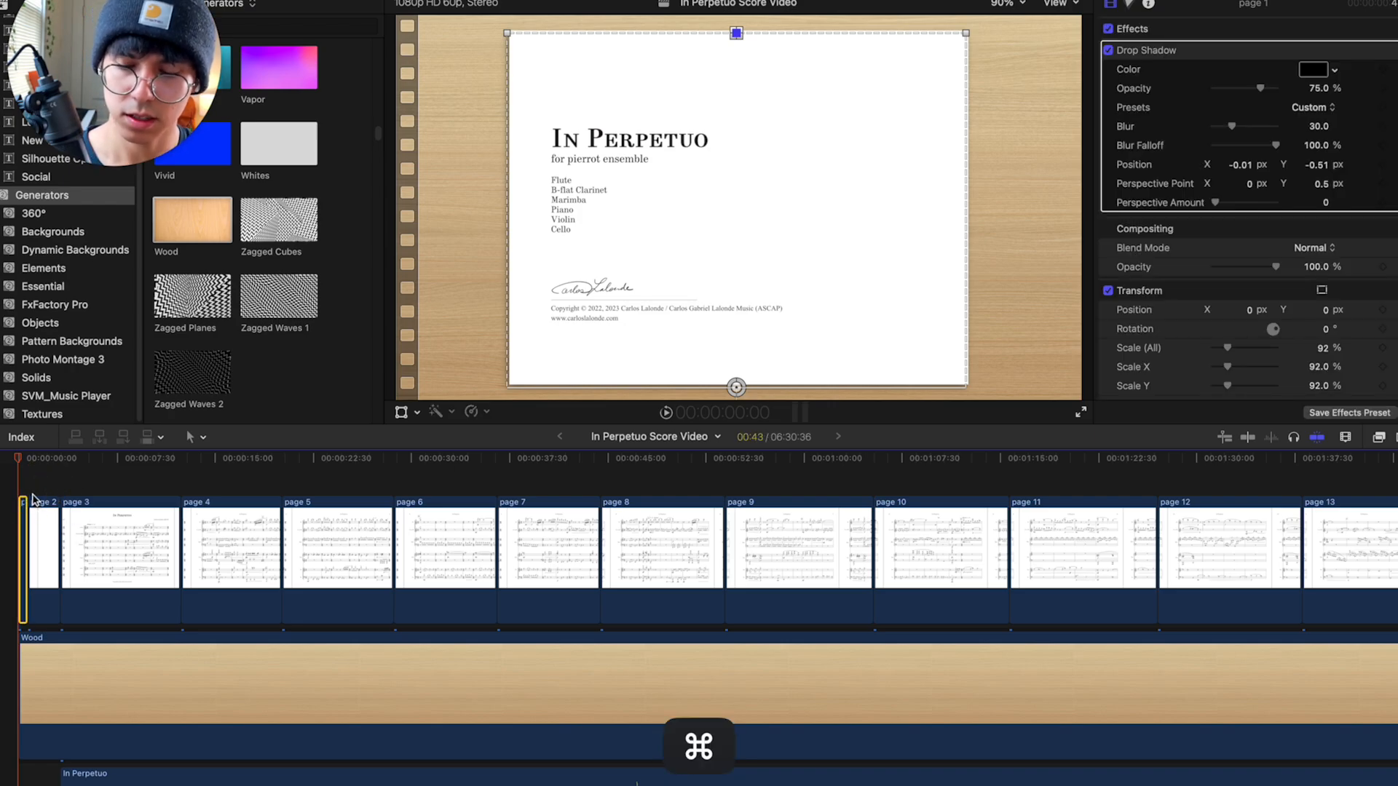
{"action": "key", "text": "super+c"}
- Paste page 1's Drop Shadow and Scale attributes onto all the other page clips, pages 2 to 40
{"action": "left_click_drag", "start_coordinate": [46, 482], "coordinate": [1394, 597]}
{"action": "key", "text": "shift+z"}
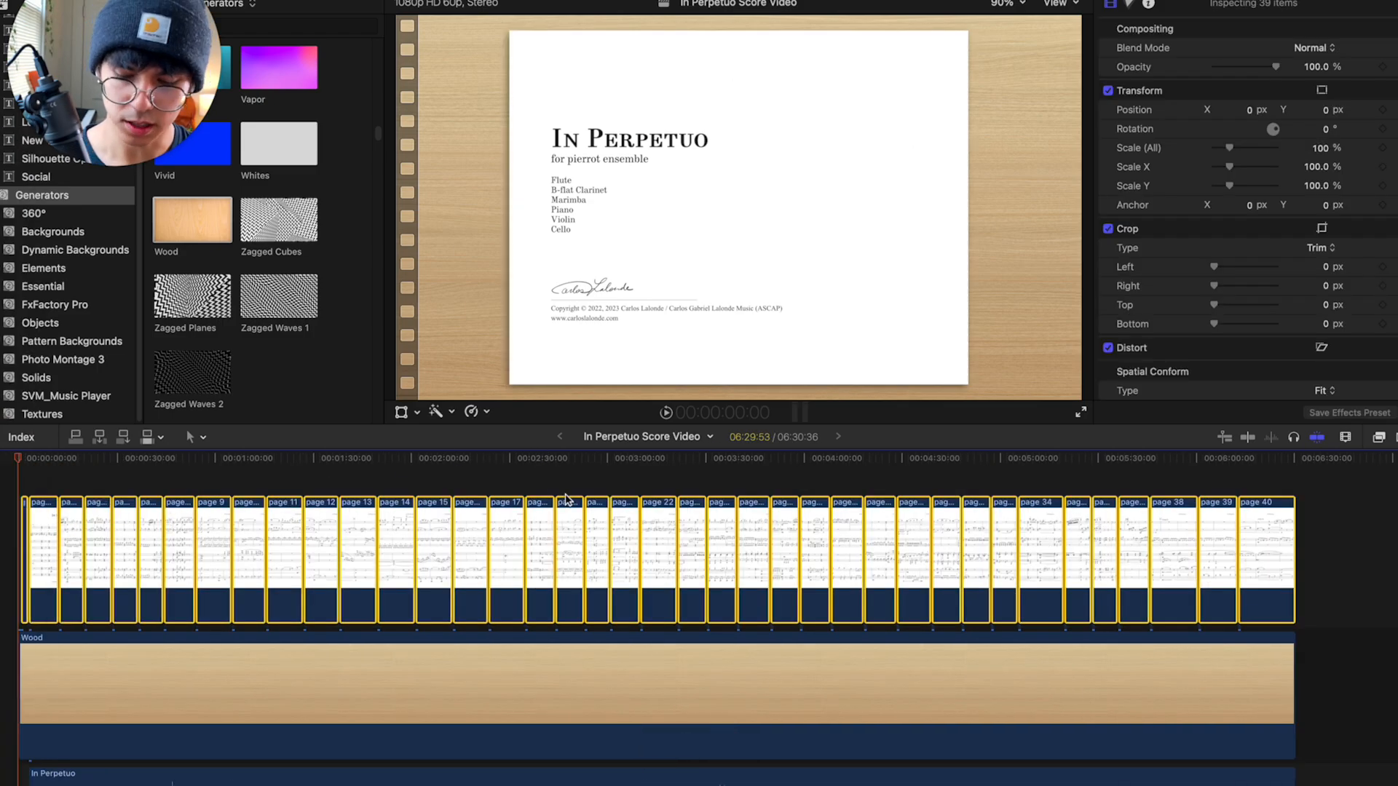
{"action": "key", "text": "shift+super+v"}
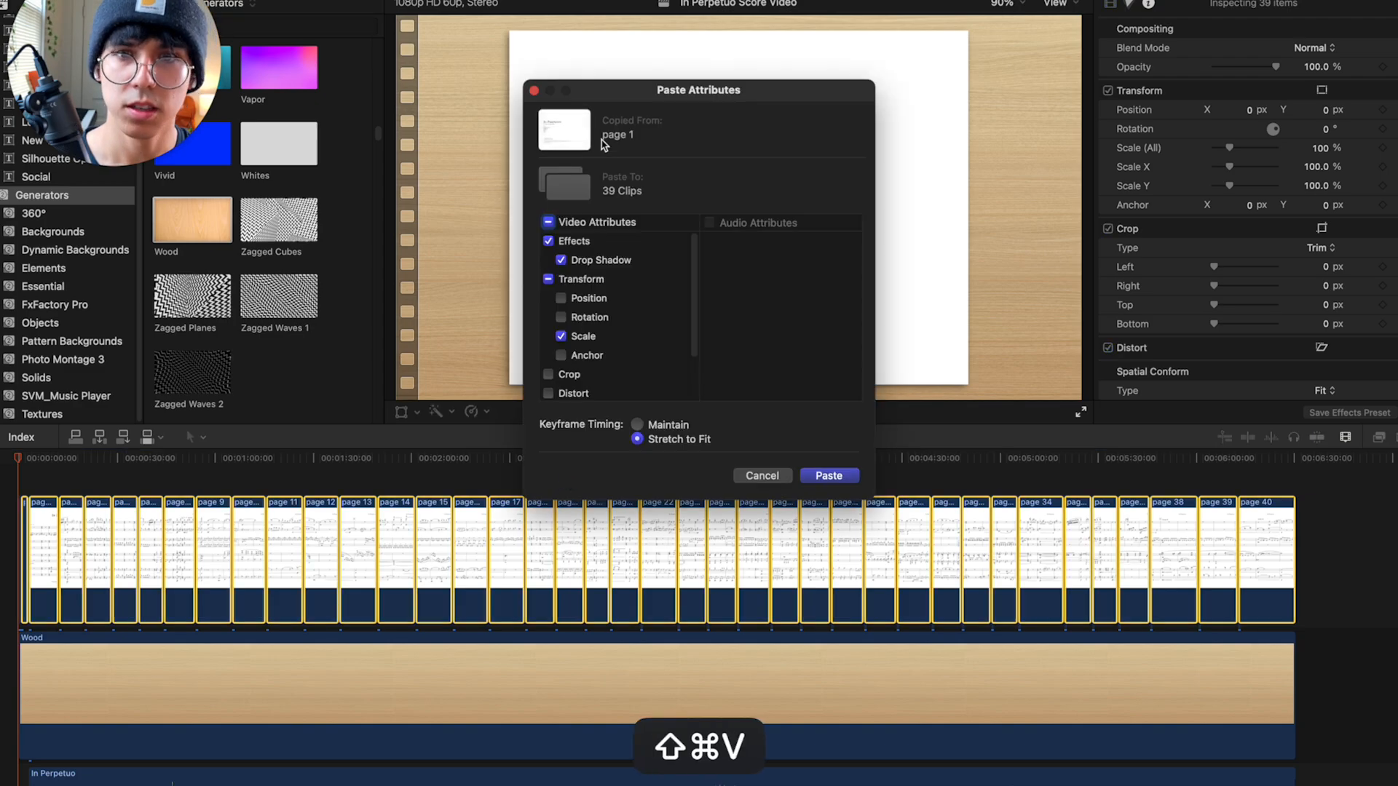
{"action": "left_click_drag", "start_coordinate": [677, 97], "coordinate": [651, 136]}
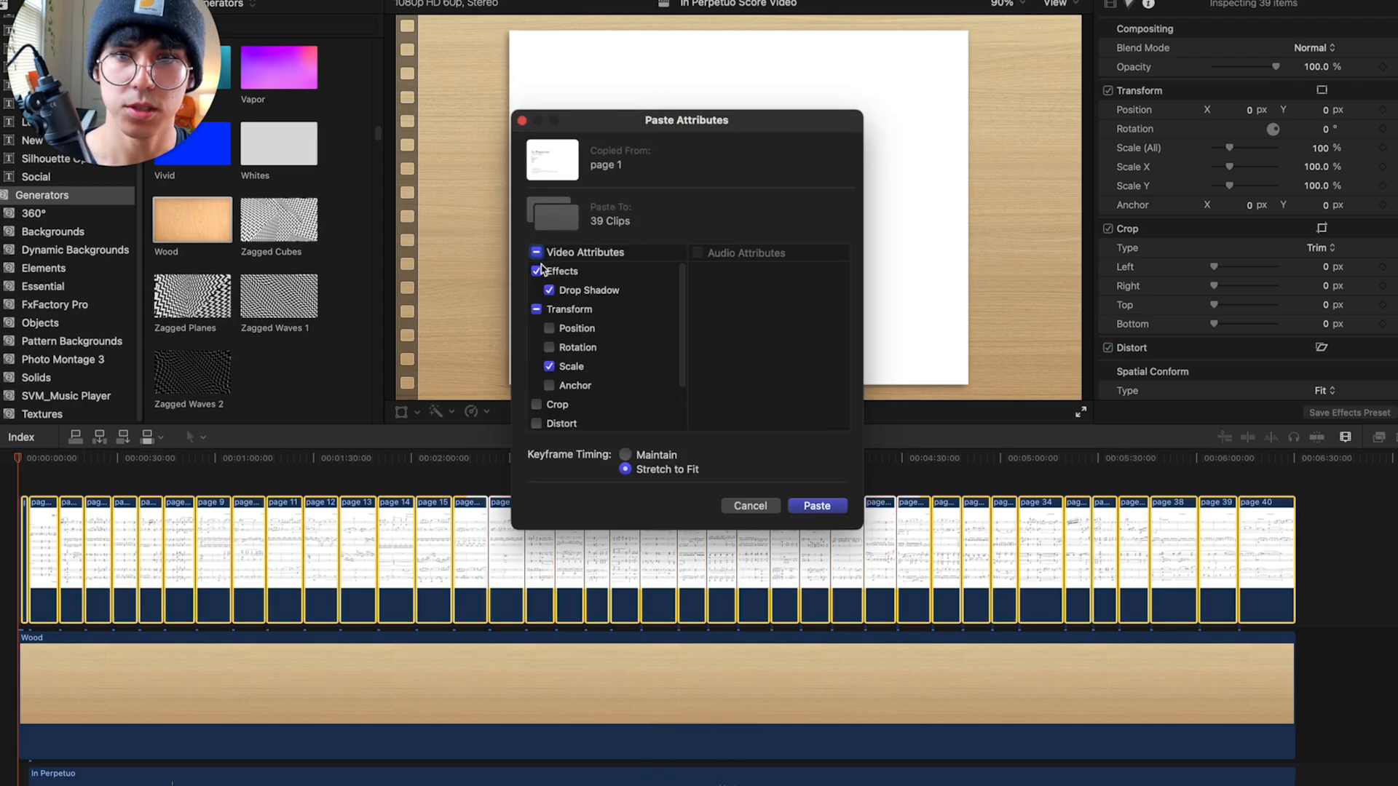
{"action": "left_click", "coordinate": [817, 506]}
{"action": "left_click", "coordinate": [174, 474]}
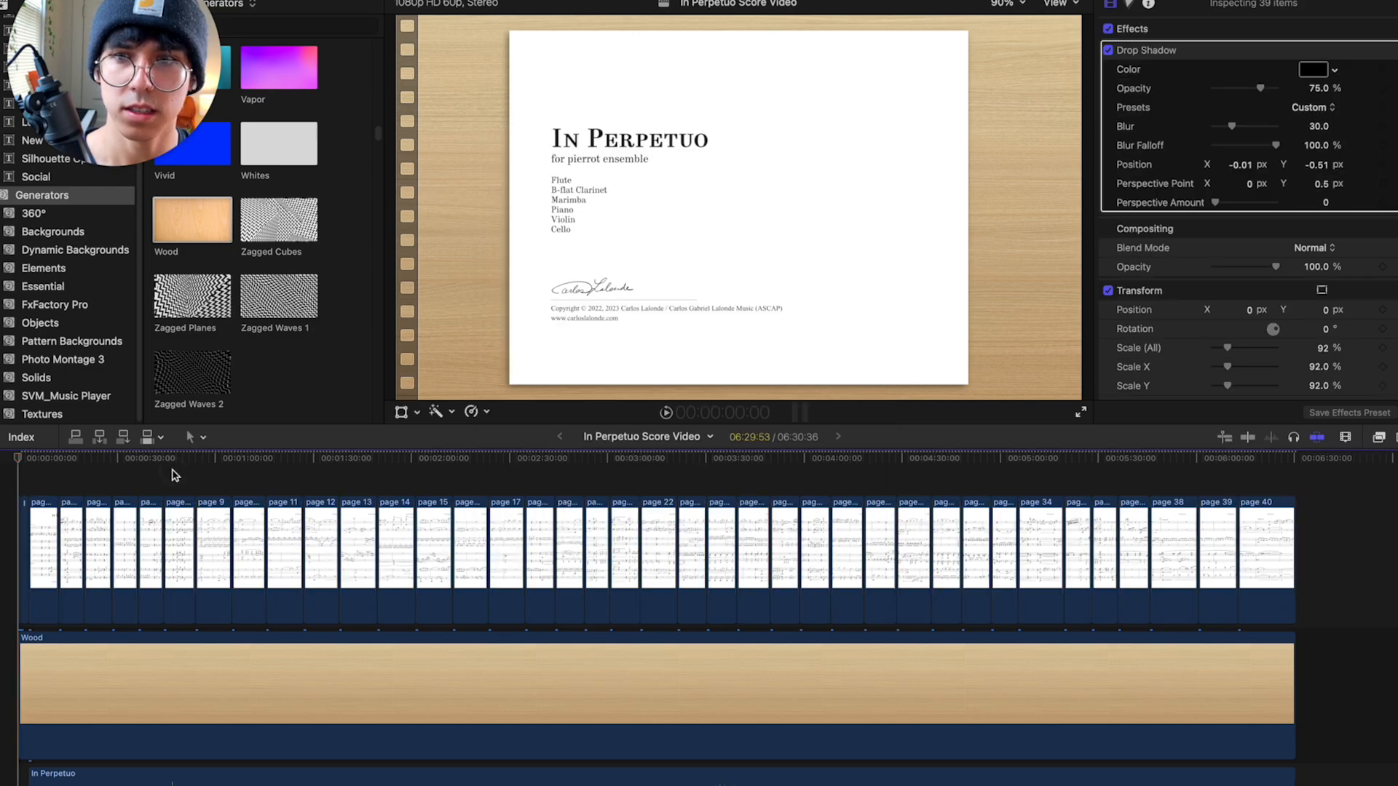
- Check the scale and drop shadow on several page clips, including a full-screen playback from about 3:00
{"action": "left_click", "coordinate": [399, 481]}
{"action": "left_click_drag", "start_coordinate": [399, 481], "coordinate": [608, 492]}
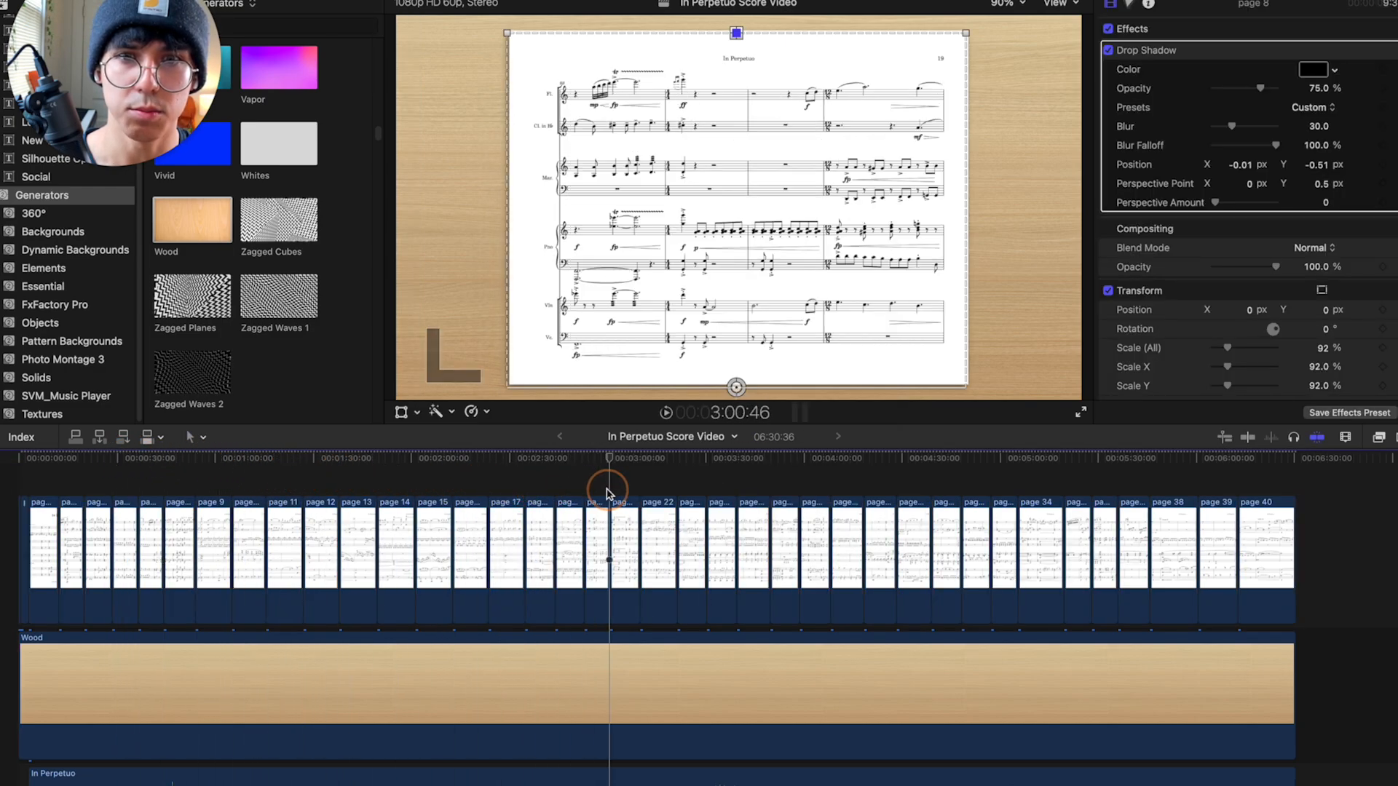
{"action": "left_click", "coordinate": [1082, 414]}
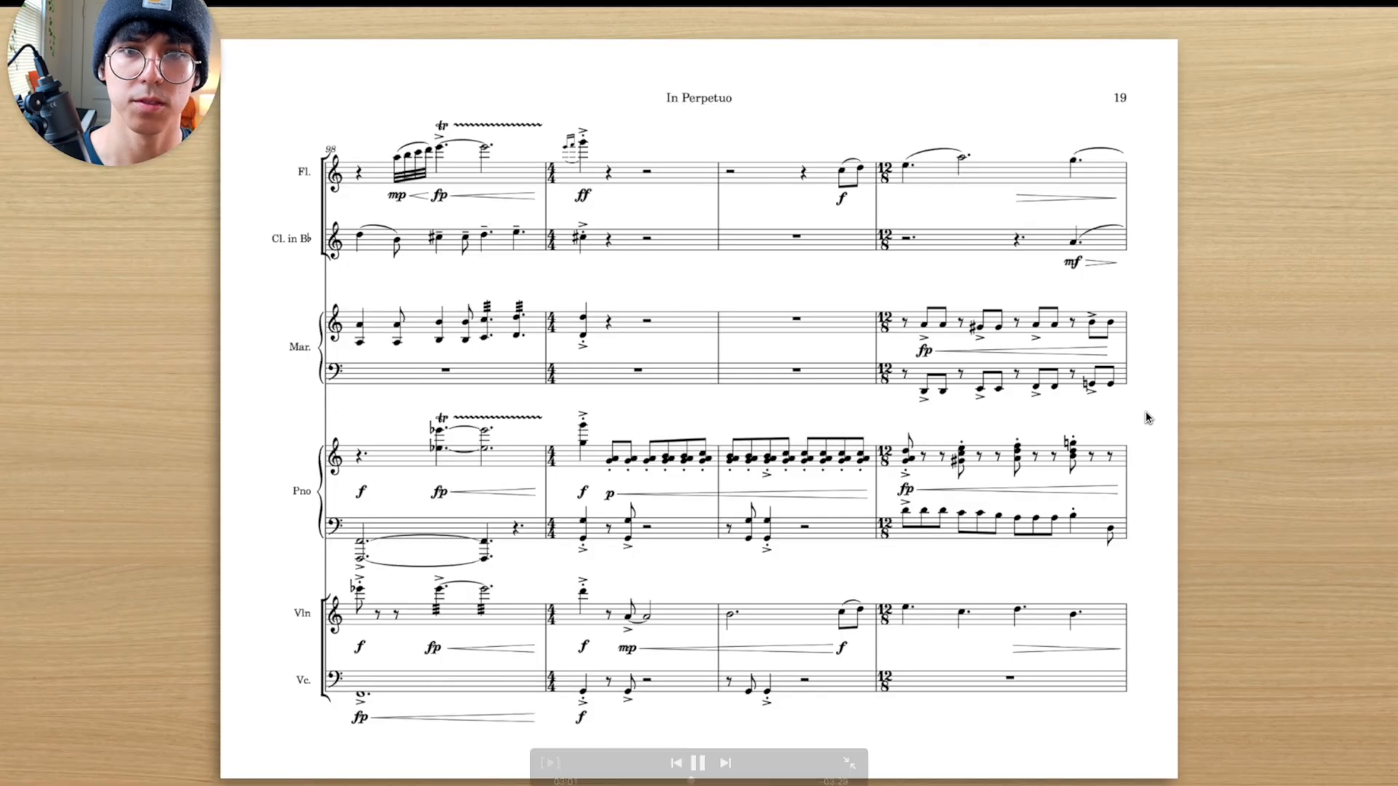
{"action": "key", "text": "Escape"}
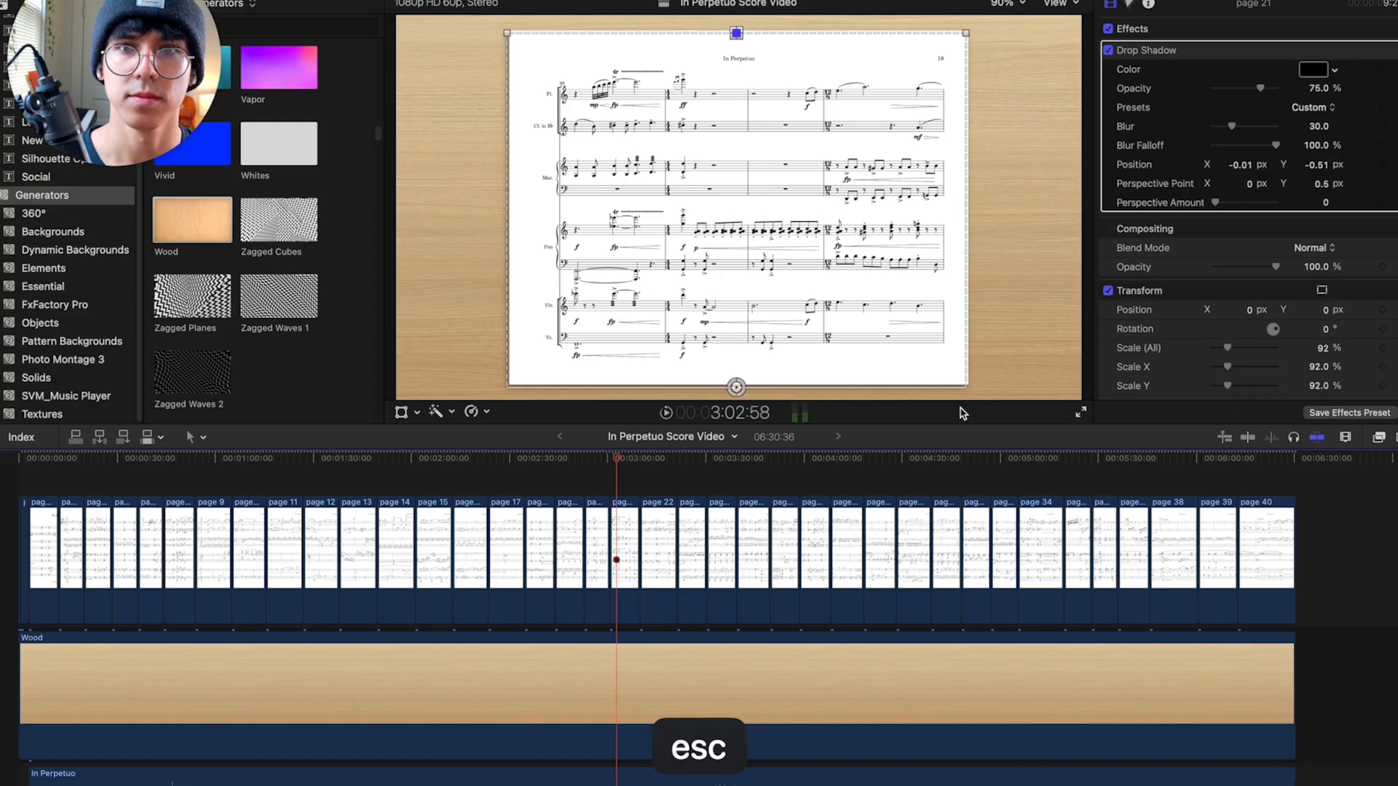
{"action": "scroll", "coordinate": [576, 540], "scroll_direction": "right", "scroll_amount": 5}
{"action": "scroll", "coordinate": [640, 535], "scroll_direction": "left", "scroll_amount": 5}
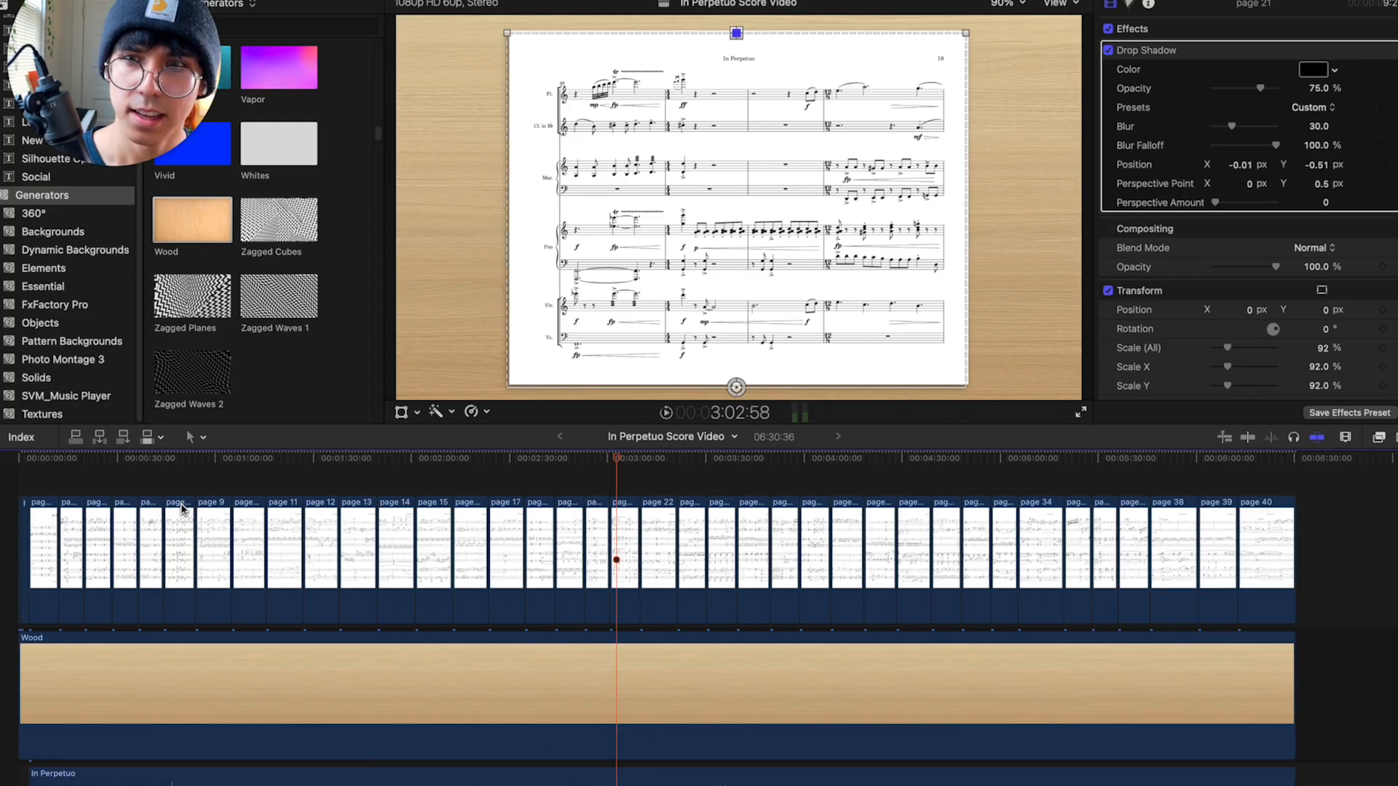
- Apply the Page Curl transition to both ends of page 2 and shorten the first one to 16 frames
{"action": "key", "text": "Home"}
{"action": "key", "text": "super+equal"}
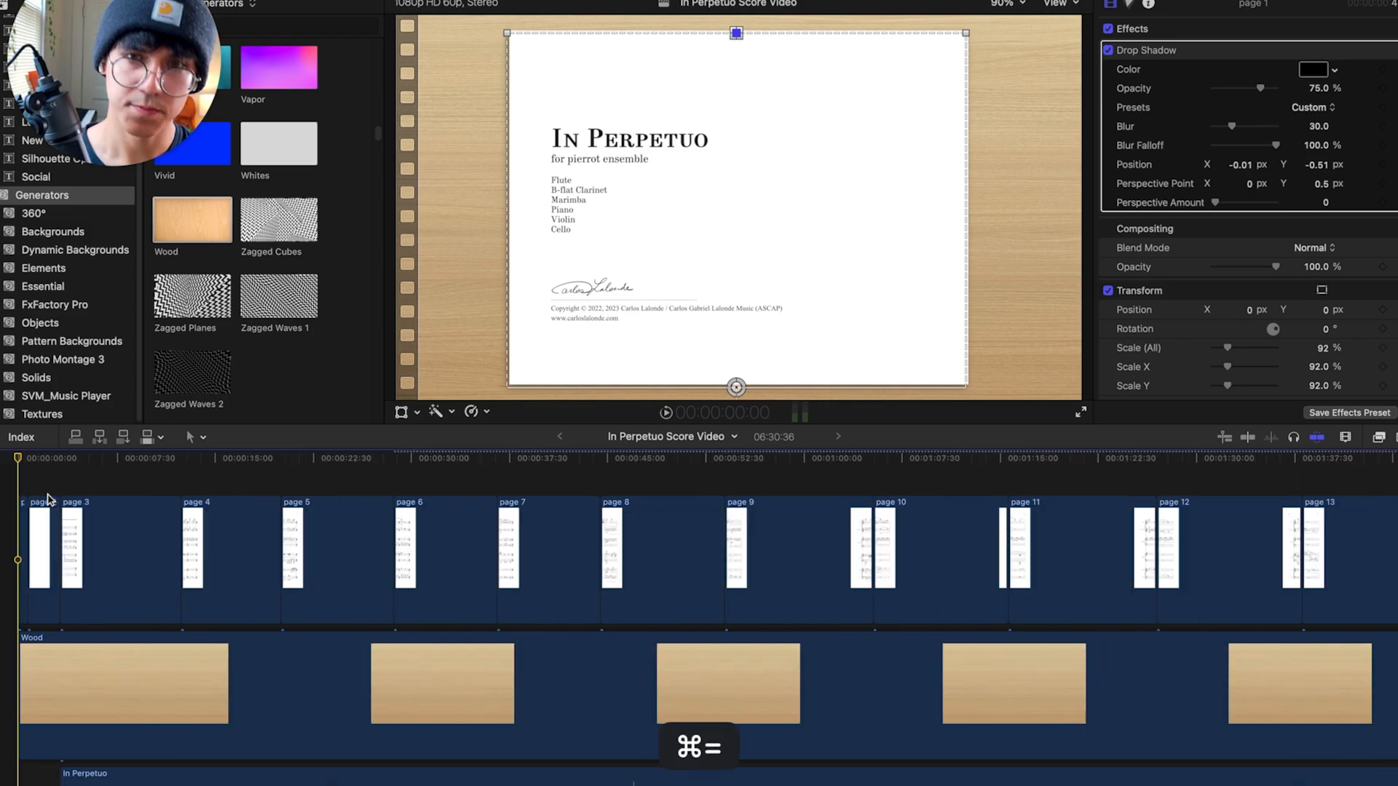
{"action": "left_click", "coordinate": [1379, 439]}
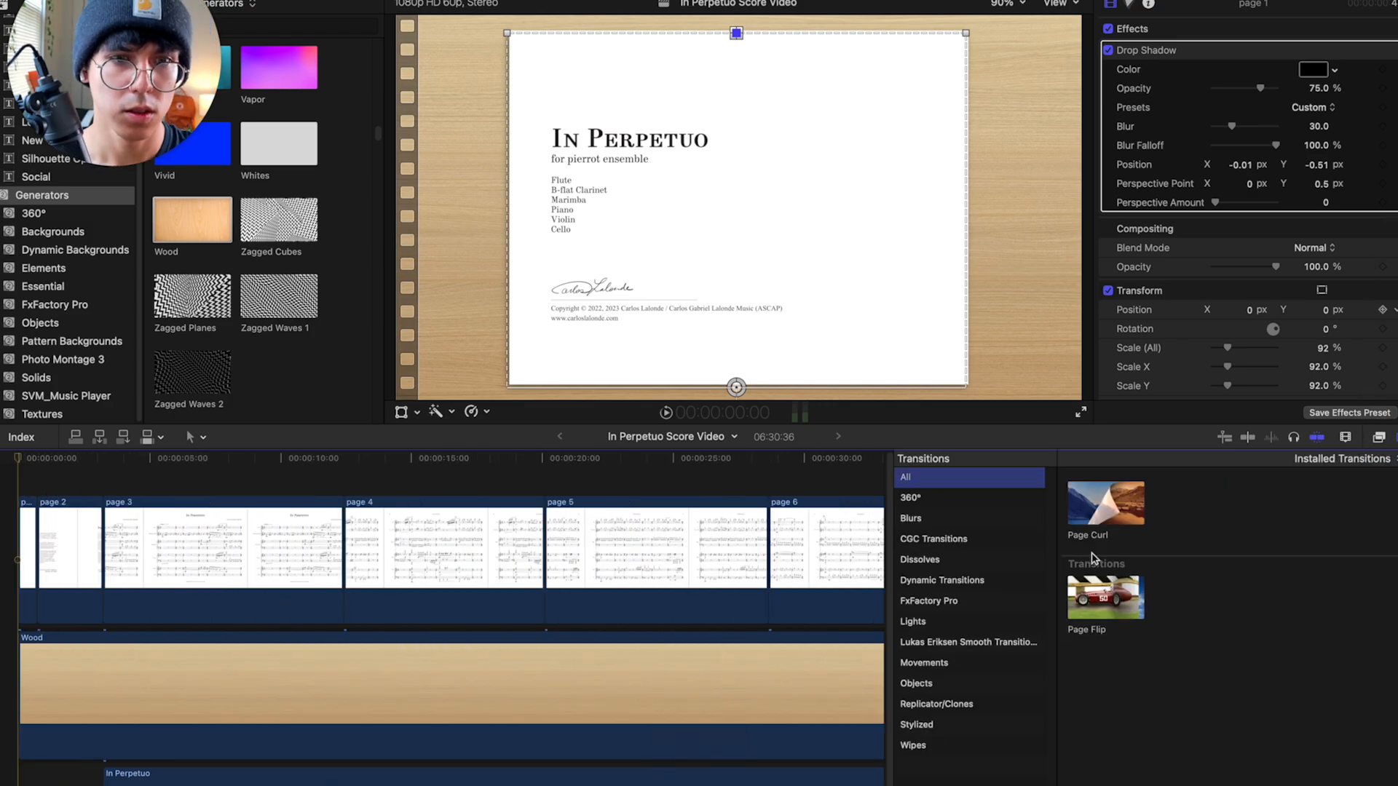
{"action": "left_click_drag", "start_coordinate": [1109, 514], "coordinate": [39, 521]}
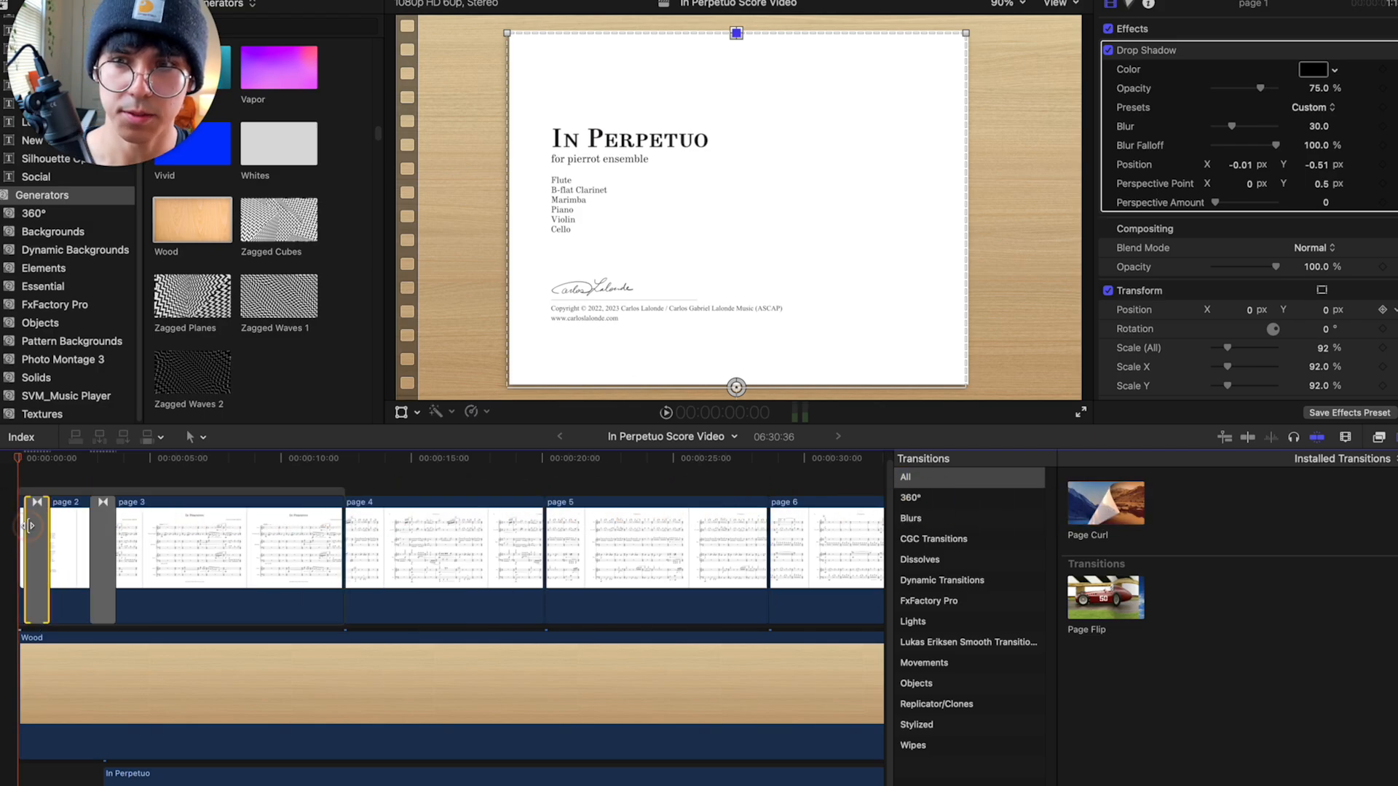
{"action": "key", "text": "super+equal"}
{"action": "key", "text": "l"}
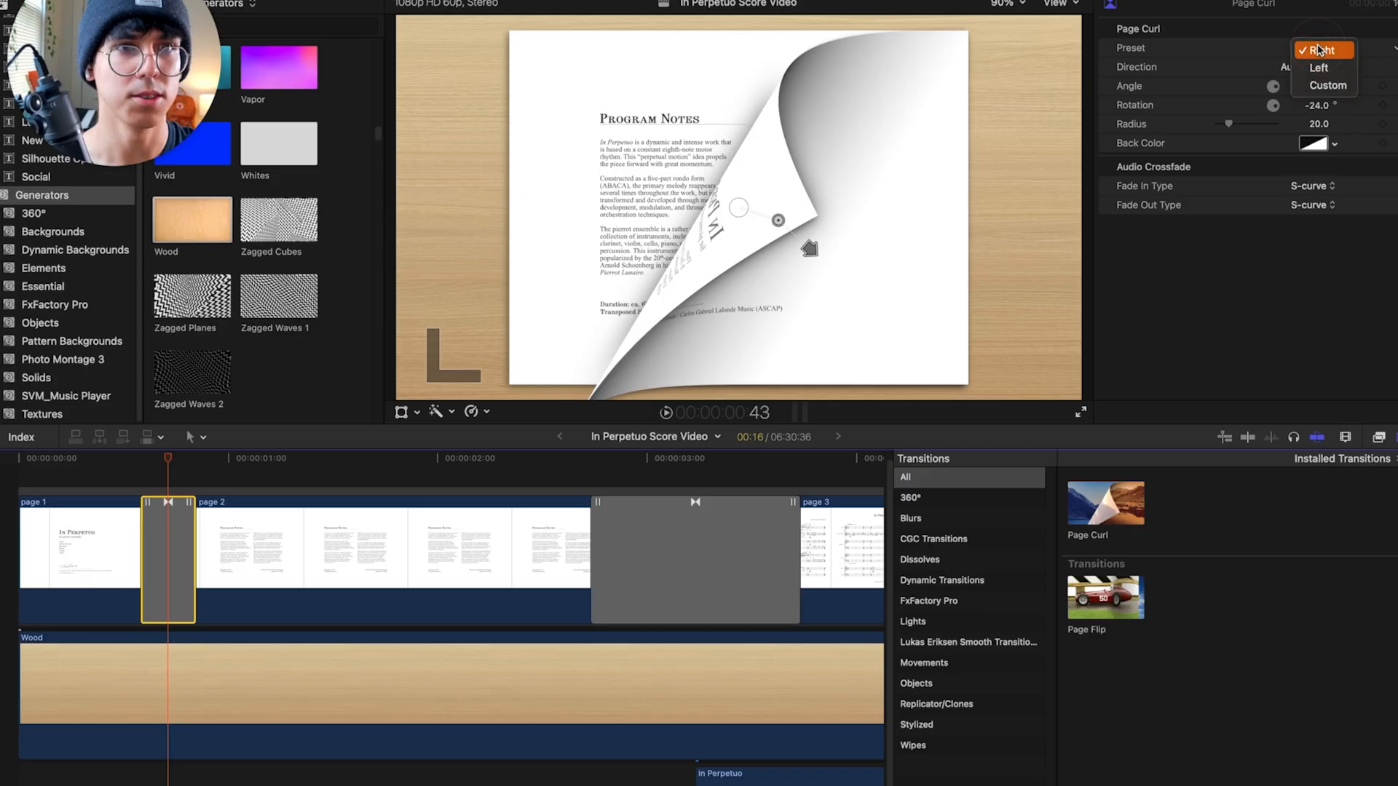
- Set the first Page Curl's preset to Left and adjust the curl to an angle of 198.2° and a rotation of 31°
{"action": "left_click", "coordinate": [1320, 70]}
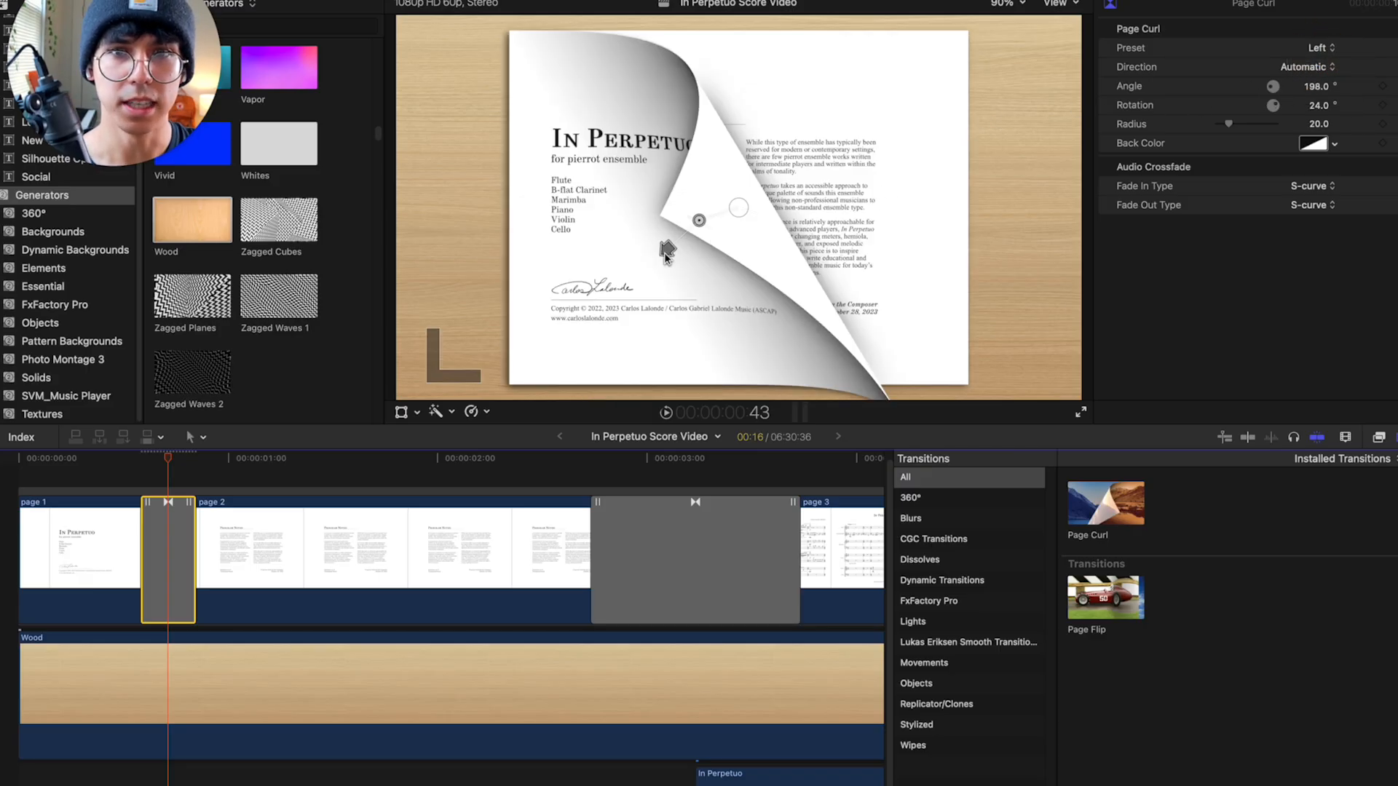
{"action": "mouse_move", "coordinate": [664, 257]}
{"action": "left_mouse_down"}
{"action": "mouse_move", "coordinate": [655, 243]}
{"action": "mouse_move", "coordinate": [659, 258]}
{"action": "left_mouse_up"}
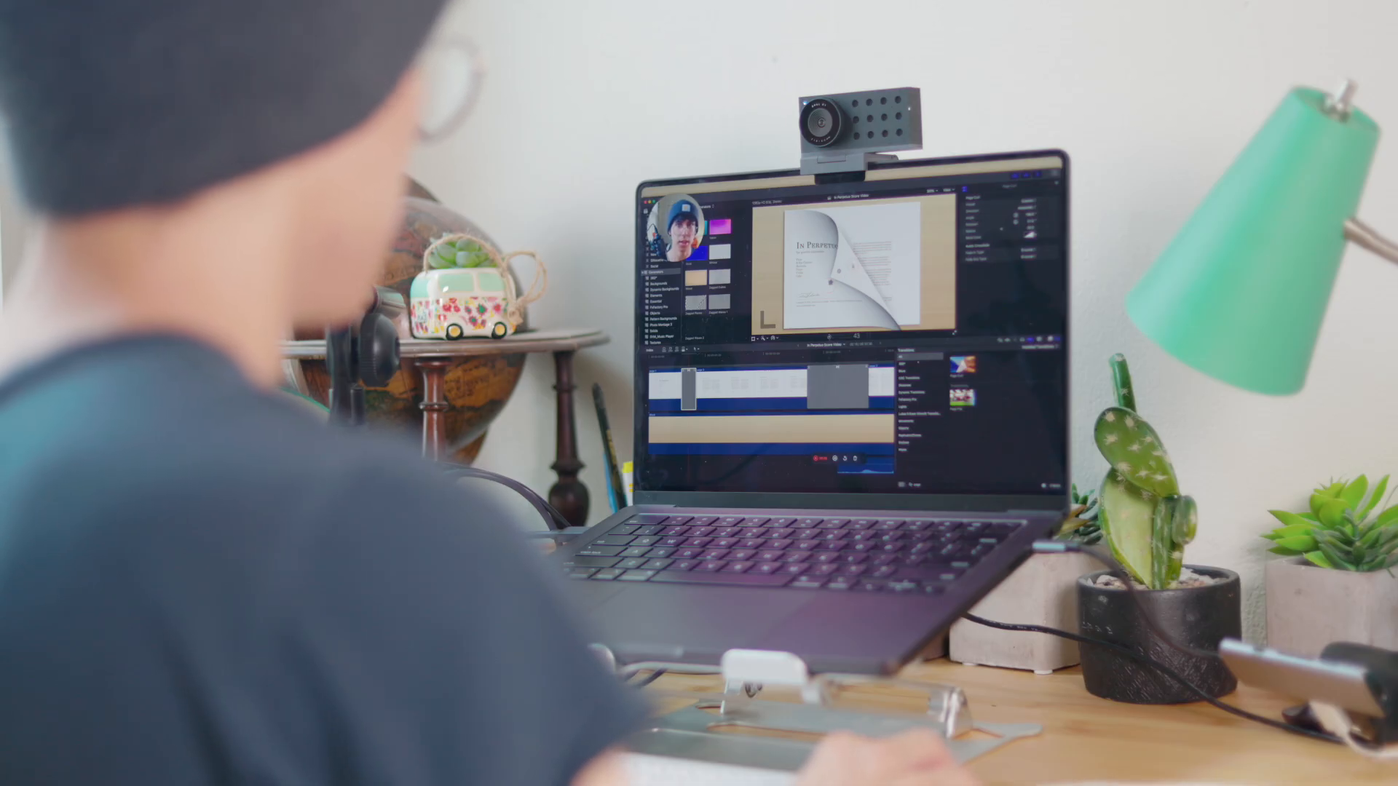
{"action": "left_click_drag", "start_coordinate": [831, 281], "coordinate": [841, 276]}
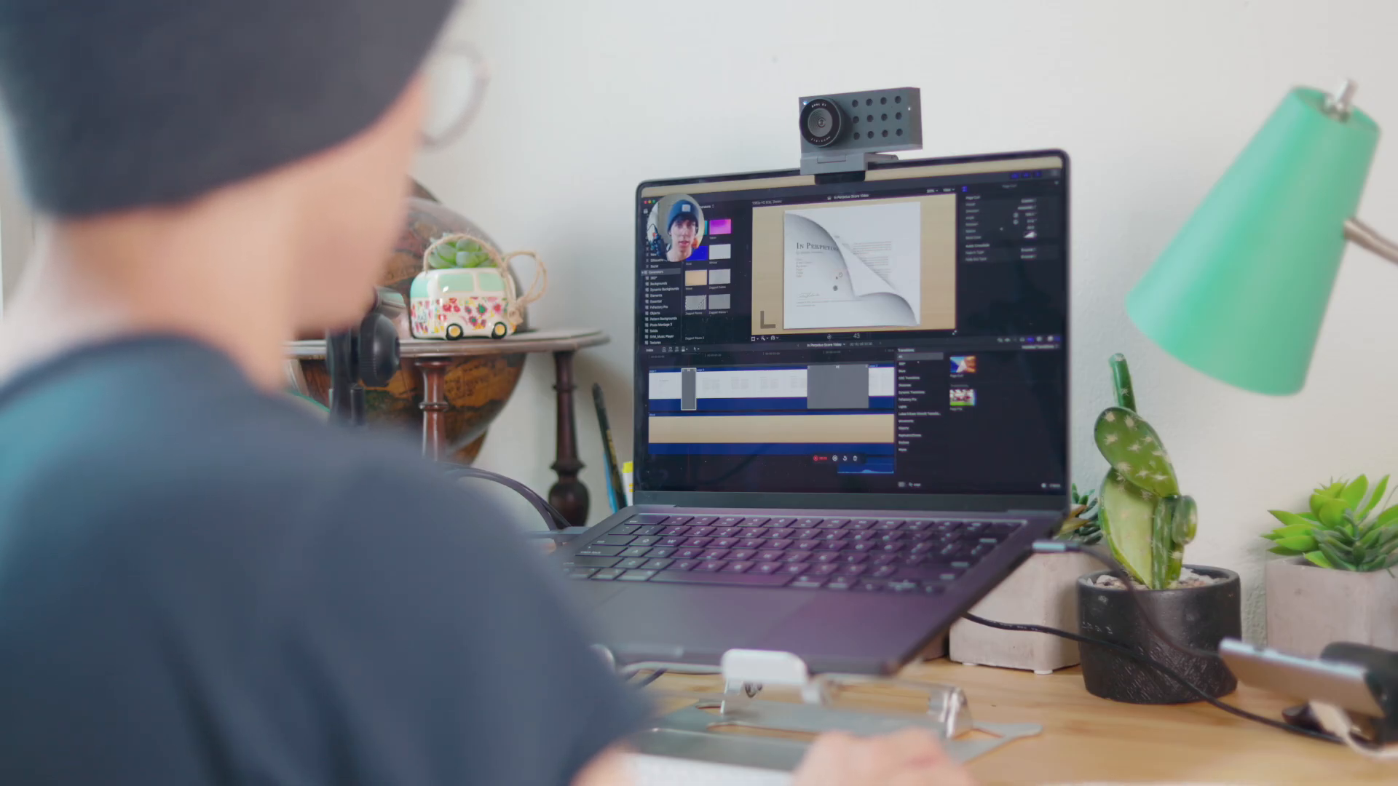
{"action": "left_click_drag", "start_coordinate": [840, 276], "coordinate": [843, 277]}
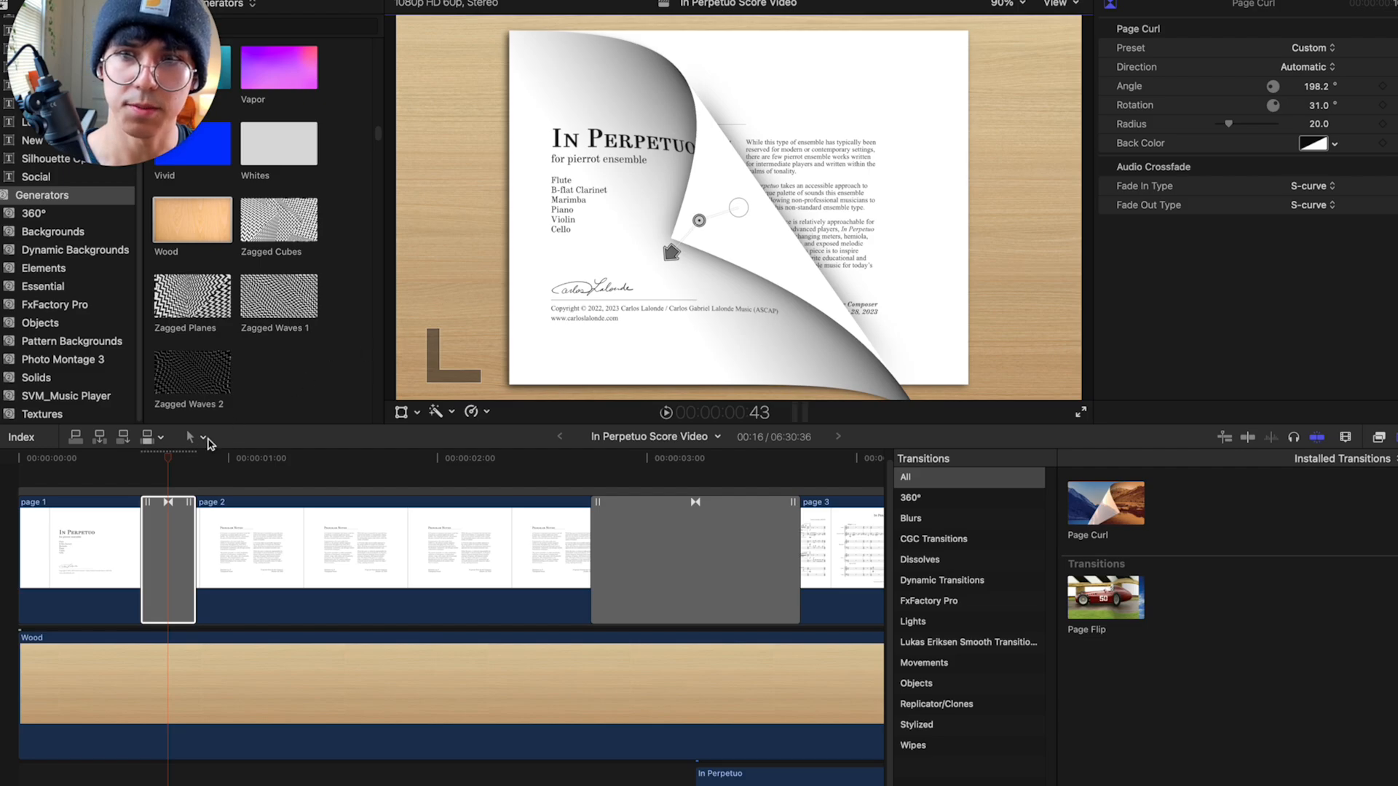
- Play the page 1 to 2 turn, lengthen its transition to 23 frames, and replay it from the start
{"action": "left_click", "coordinate": [81, 464]}
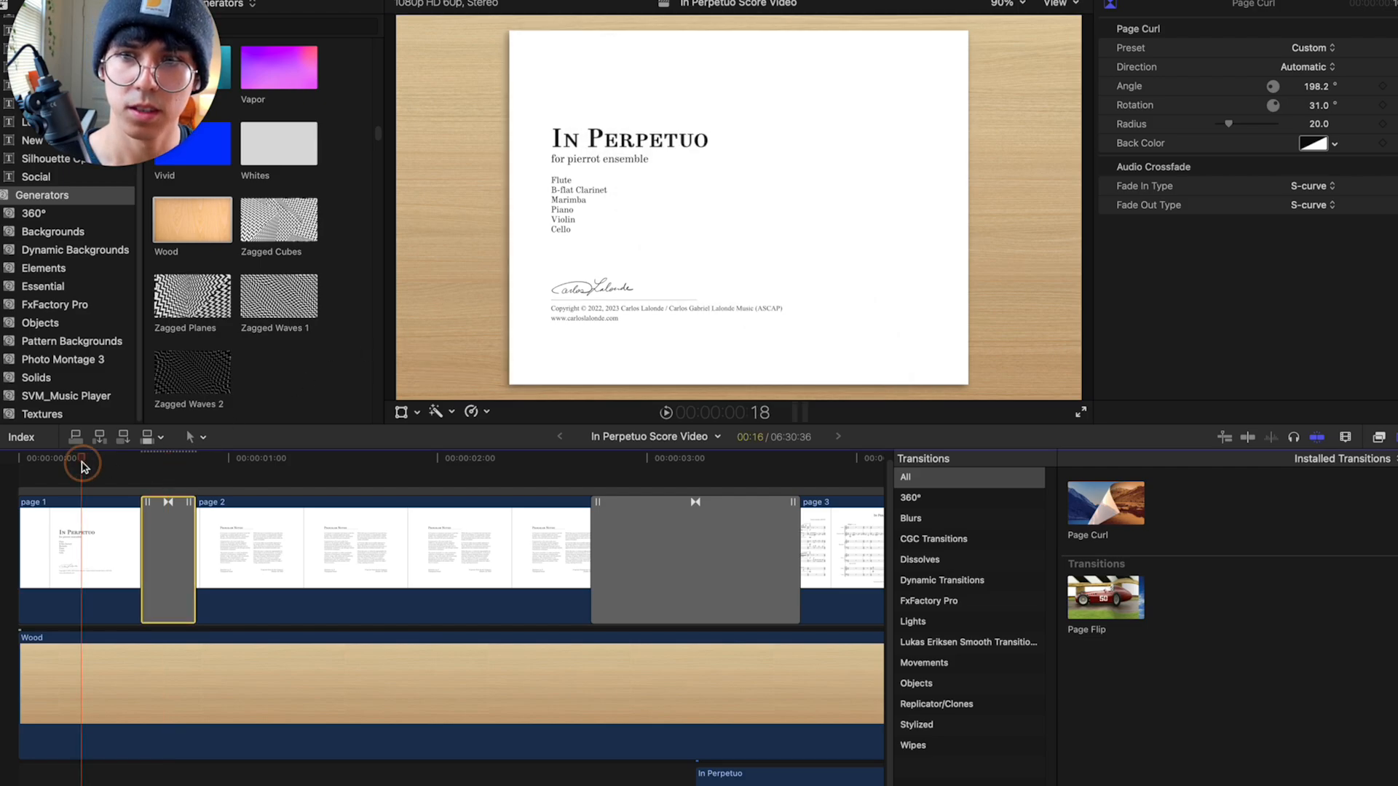
{"action": "left_click", "coordinate": [16, 470]}
{"action": "key", "text": "space"}
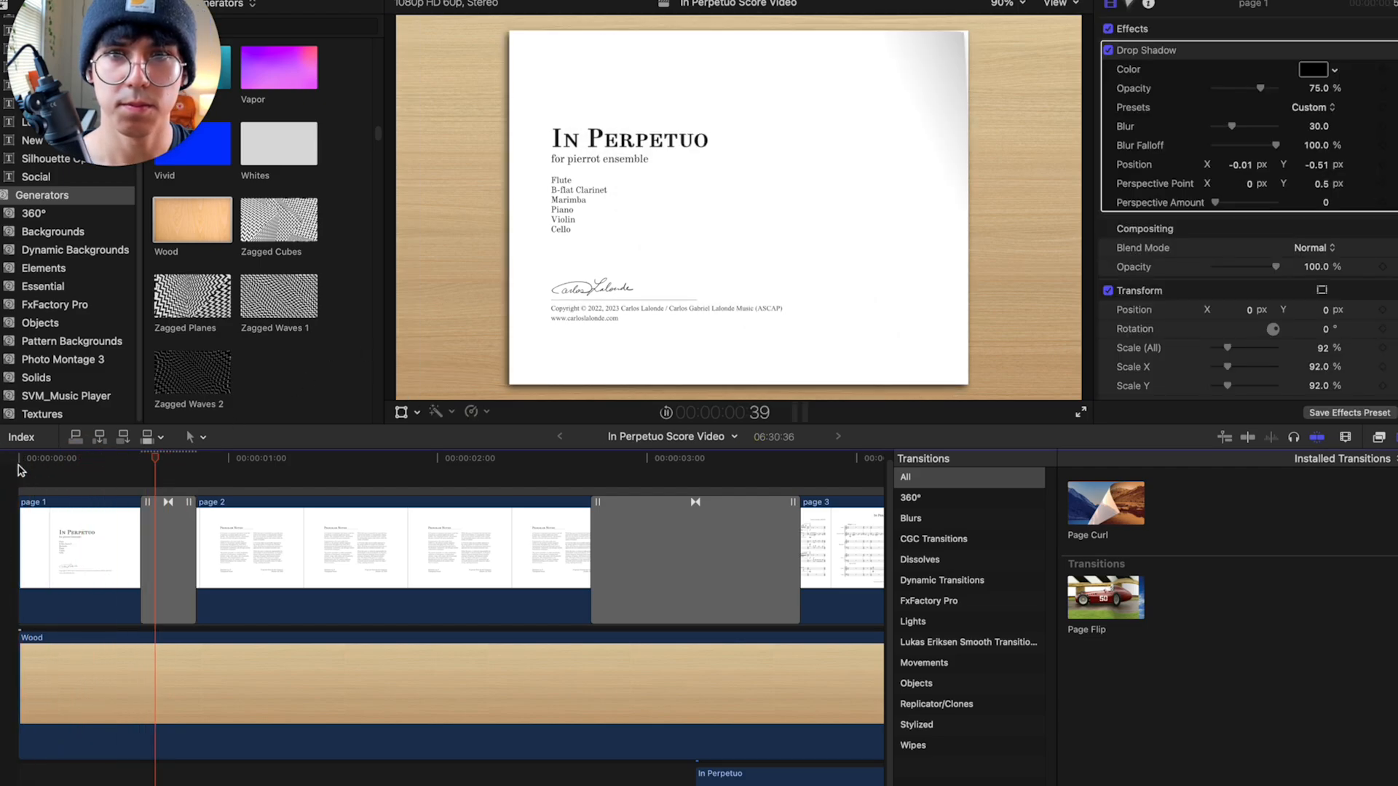
{"action": "key", "text": "space"}
{"action": "left_click_drag", "start_coordinate": [197, 551], "coordinate": [206, 551]}
{"action": "left_click", "coordinate": [19, 479]}
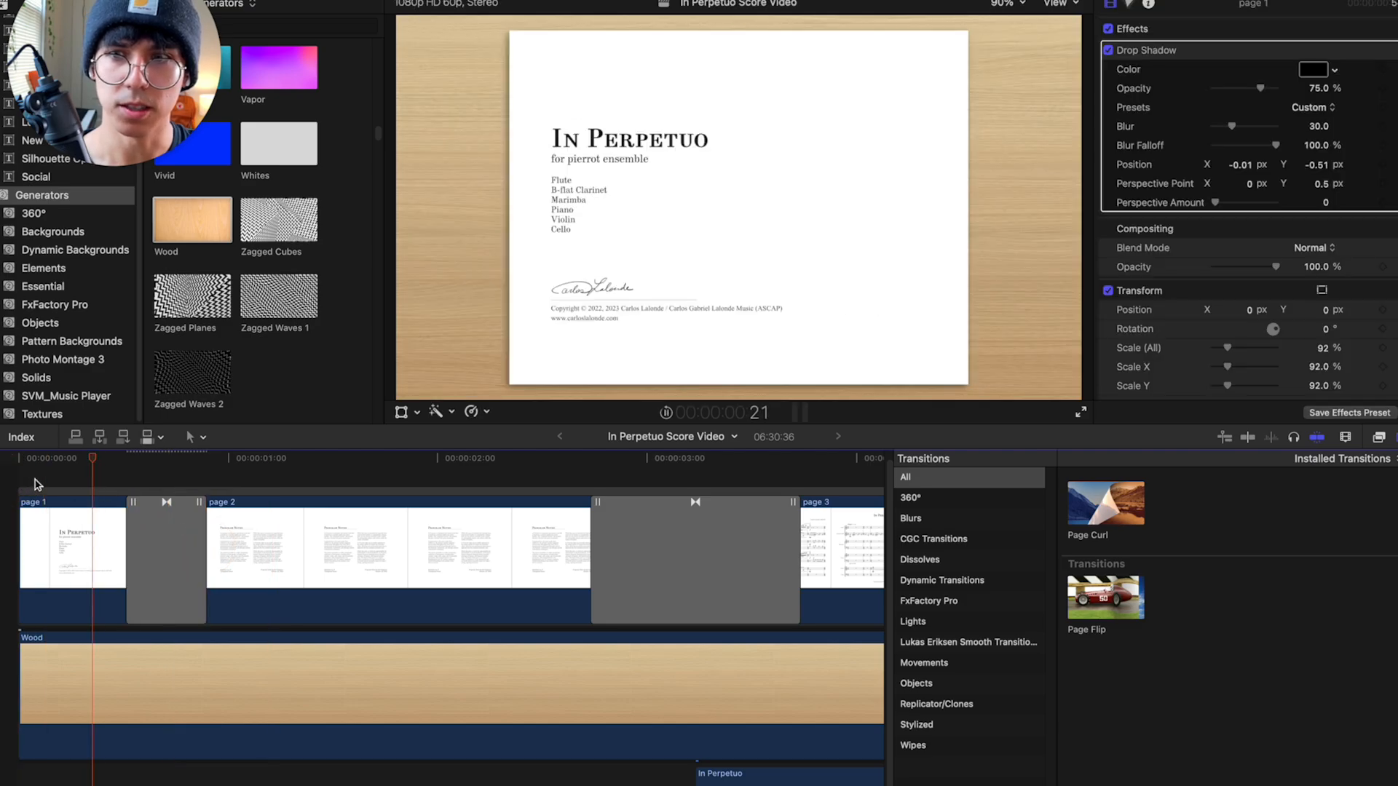
- Copy the adjusted Page Curl transition and paste it onto each page cut up to the one between pages 8 and 9
{"action": "left_click", "coordinate": [166, 547]}
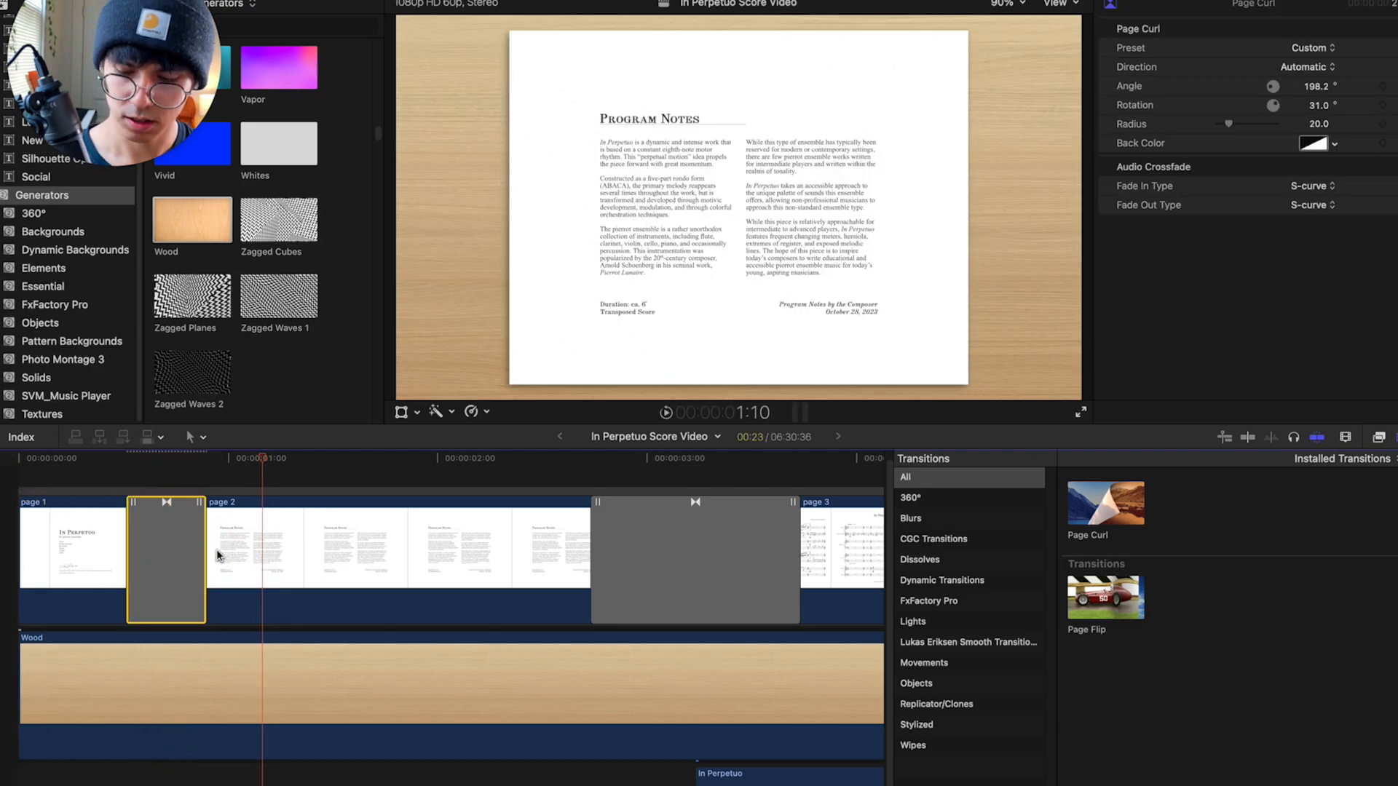
{"action": "key", "text": "super+c"}
{"action": "key", "text": "super+v"}
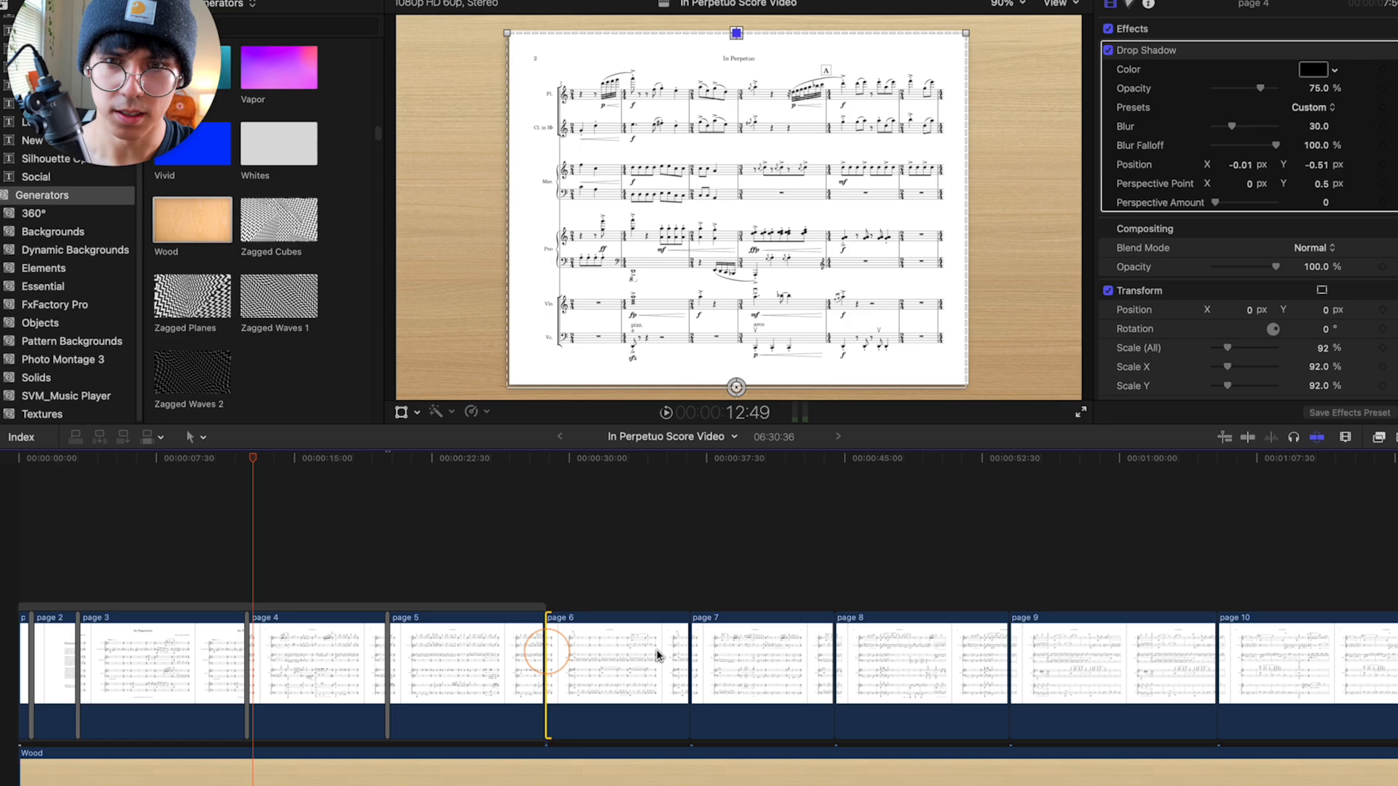
{"action": "key", "text": "super+v"}
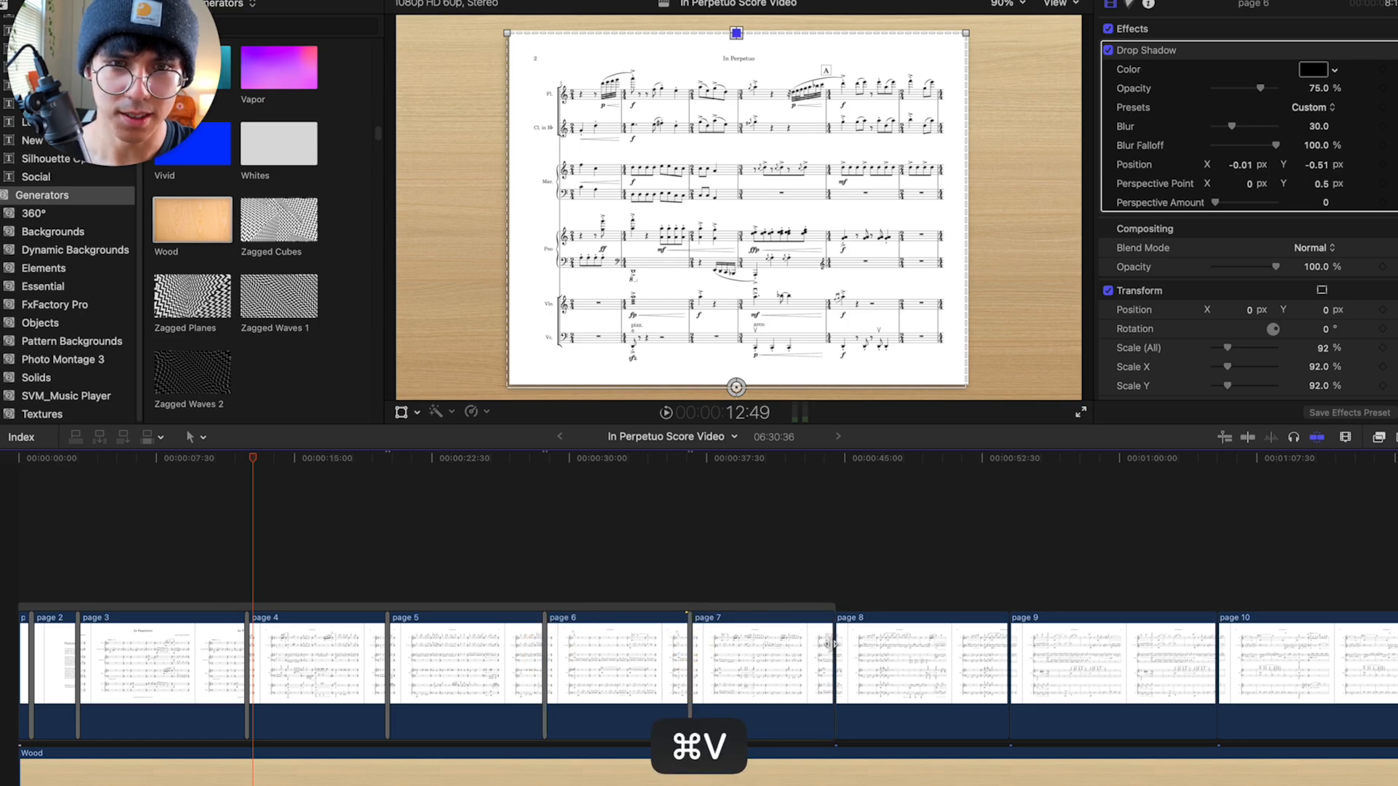
{"action": "left_click", "coordinate": [832, 642]}
{"action": "key", "text": "super+v"}
{"action": "key", "text": "super+v"}
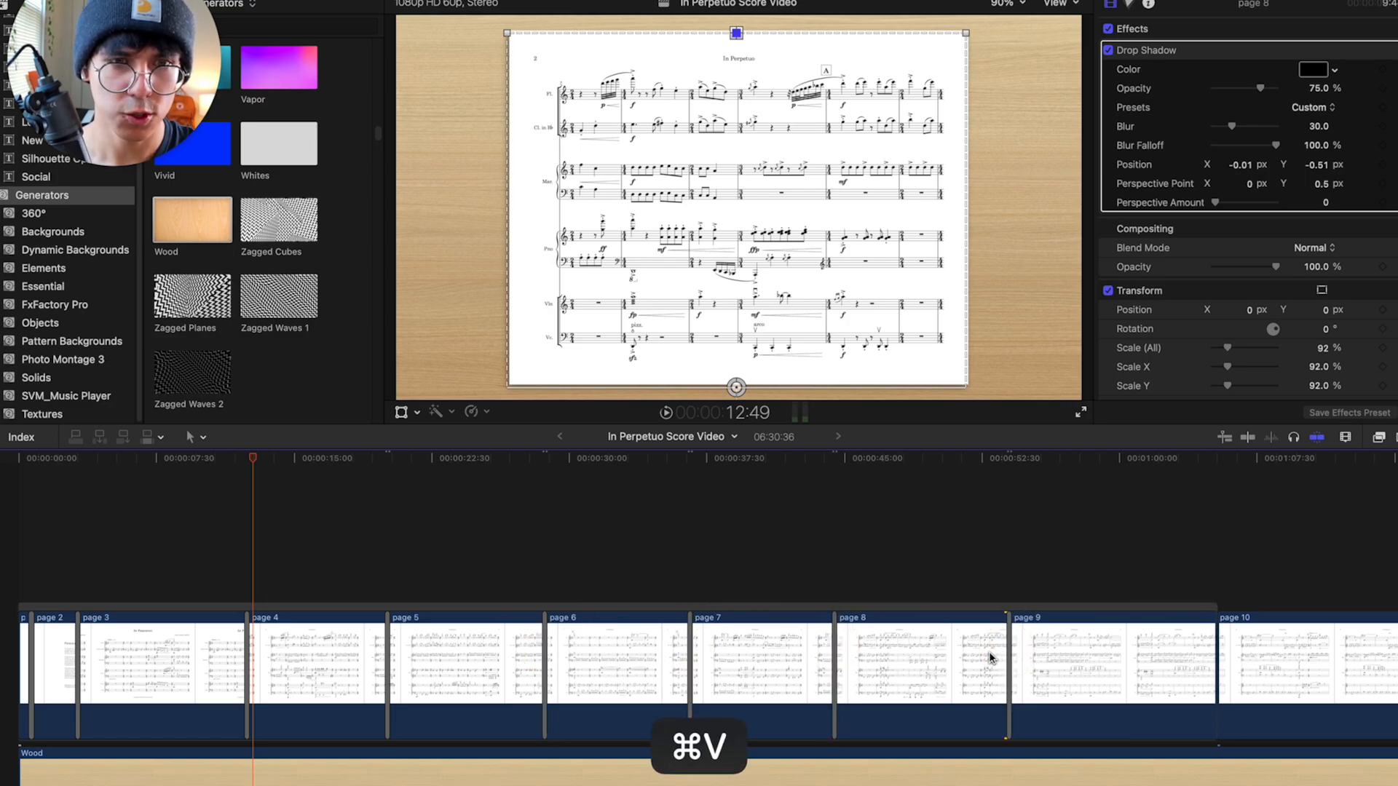
- Continue pasting the Page Curl transition onto the cuts between pages 9 and 13
{"action": "scroll", "coordinate": [260, 578], "scroll_direction": "right", "scroll_amount": 5}
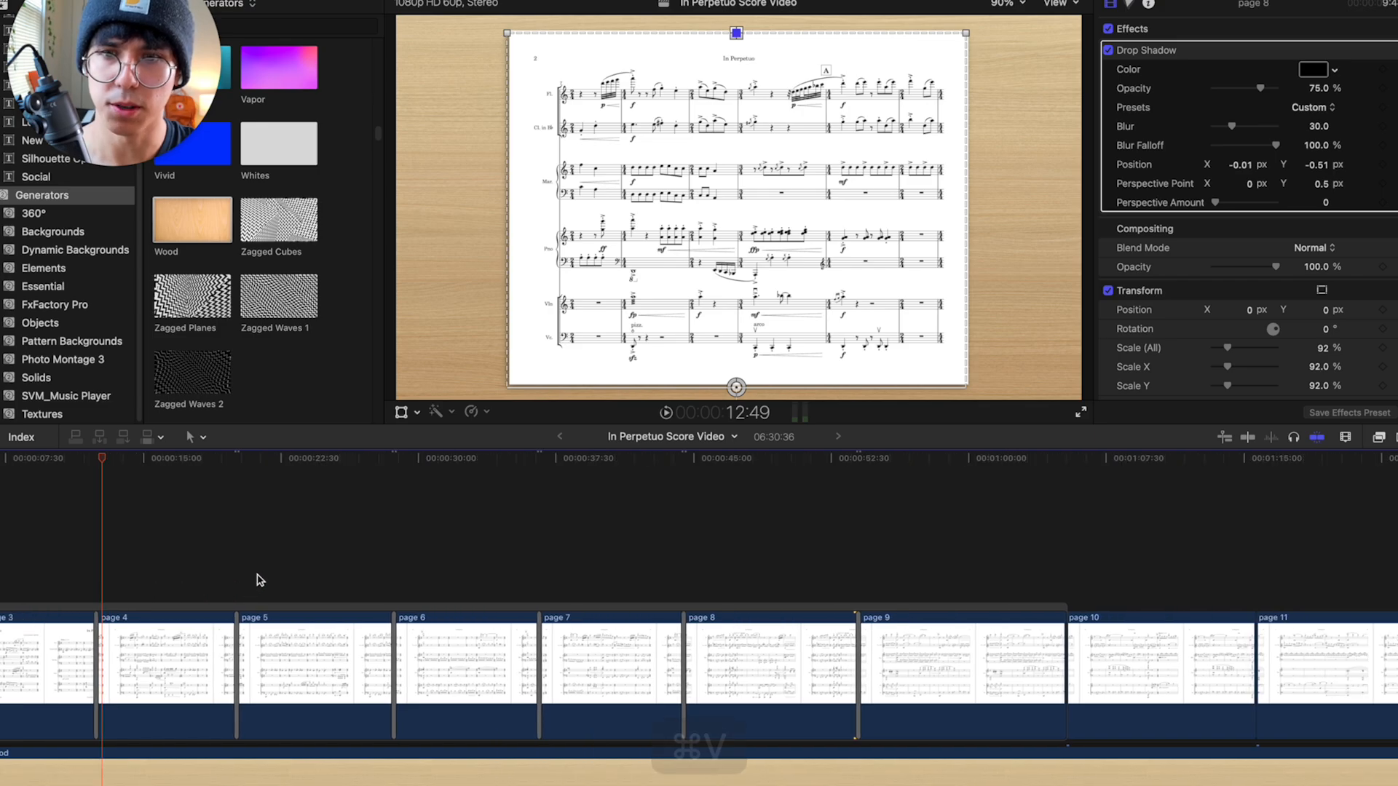
{"action": "scroll", "coordinate": [733, 659], "scroll_direction": "right", "scroll_amount": 4}
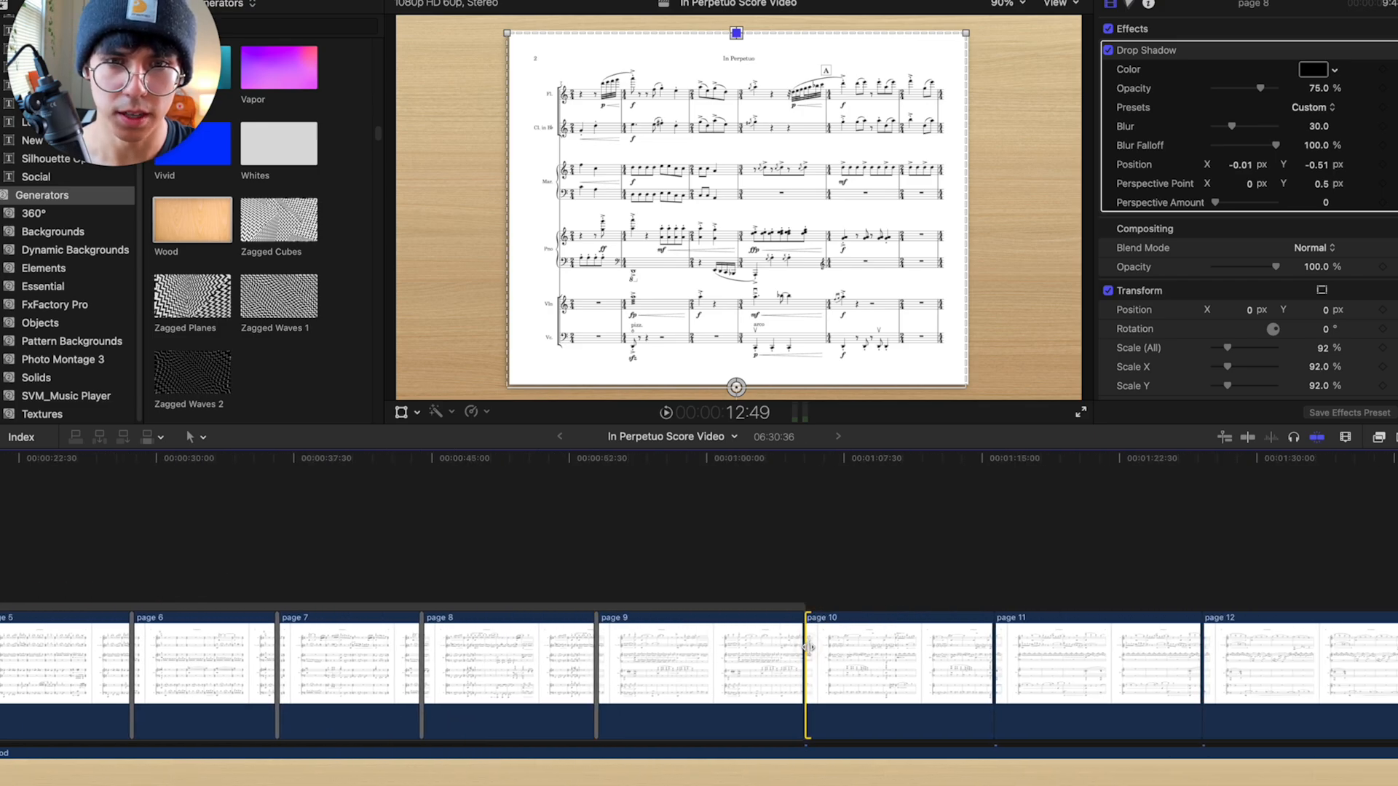
{"action": "key", "text": "super+v"}
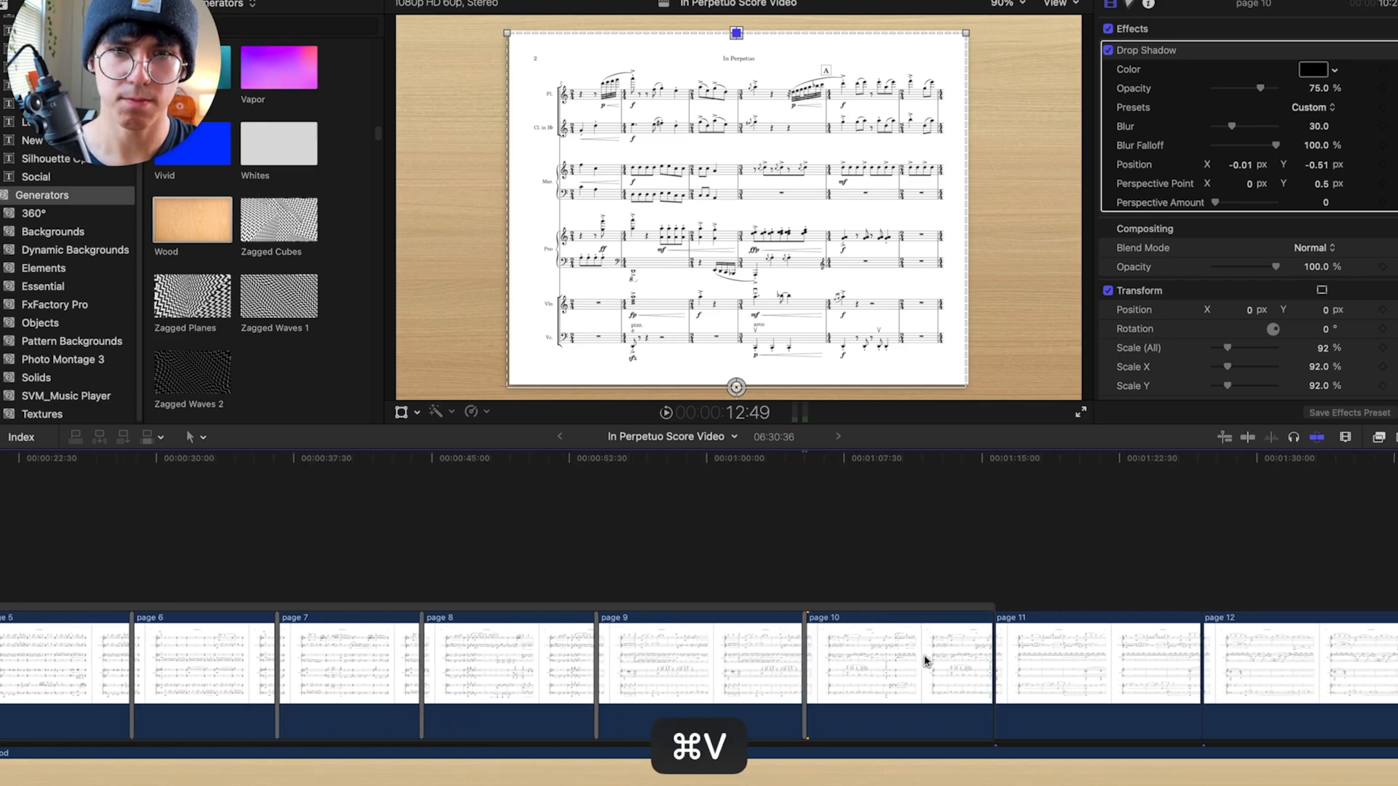
{"action": "scroll", "coordinate": [1014, 659], "scroll_direction": "right", "scroll_amount": 4}
{"action": "left_click", "coordinate": [1028, 659]}
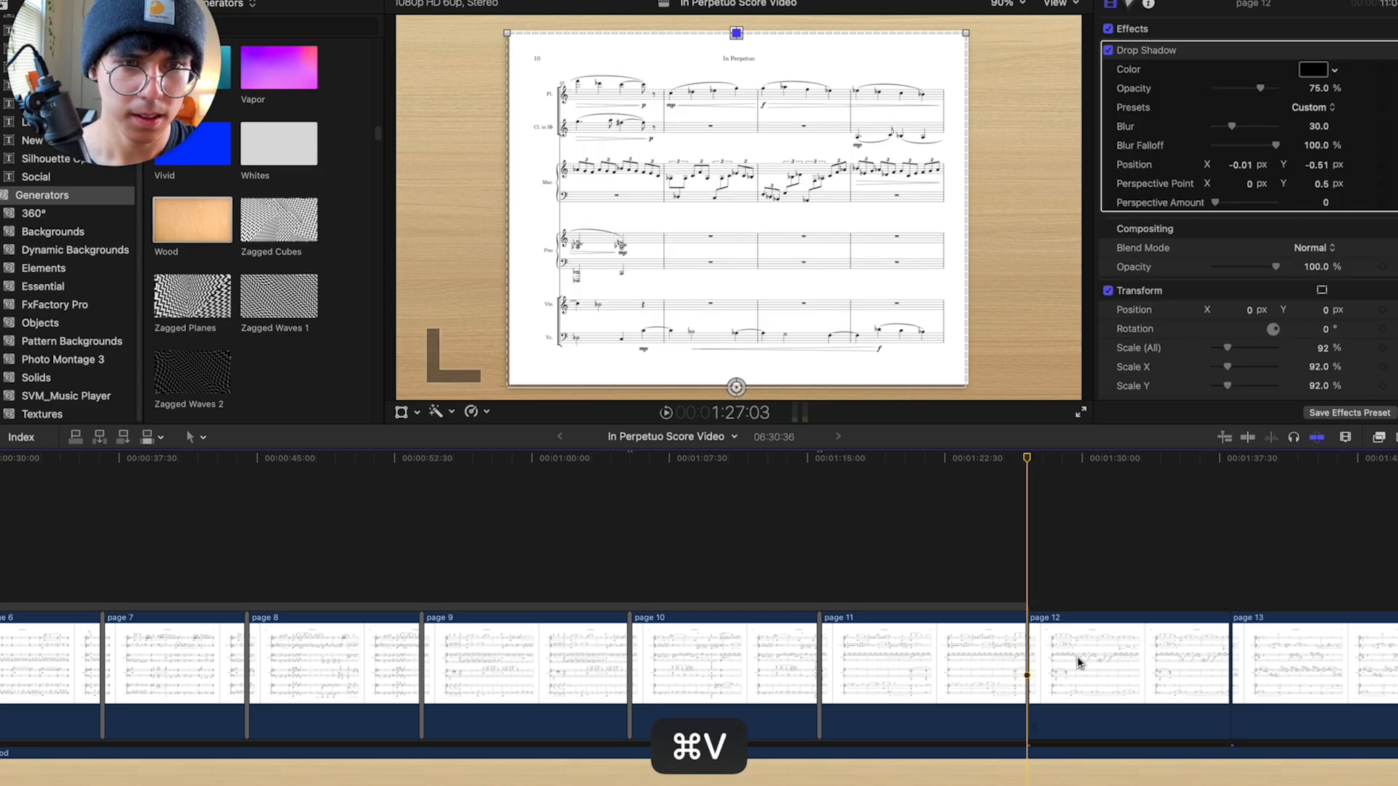
{"action": "left_click", "coordinate": [1031, 658]}
{"action": "key", "text": "super+v"}
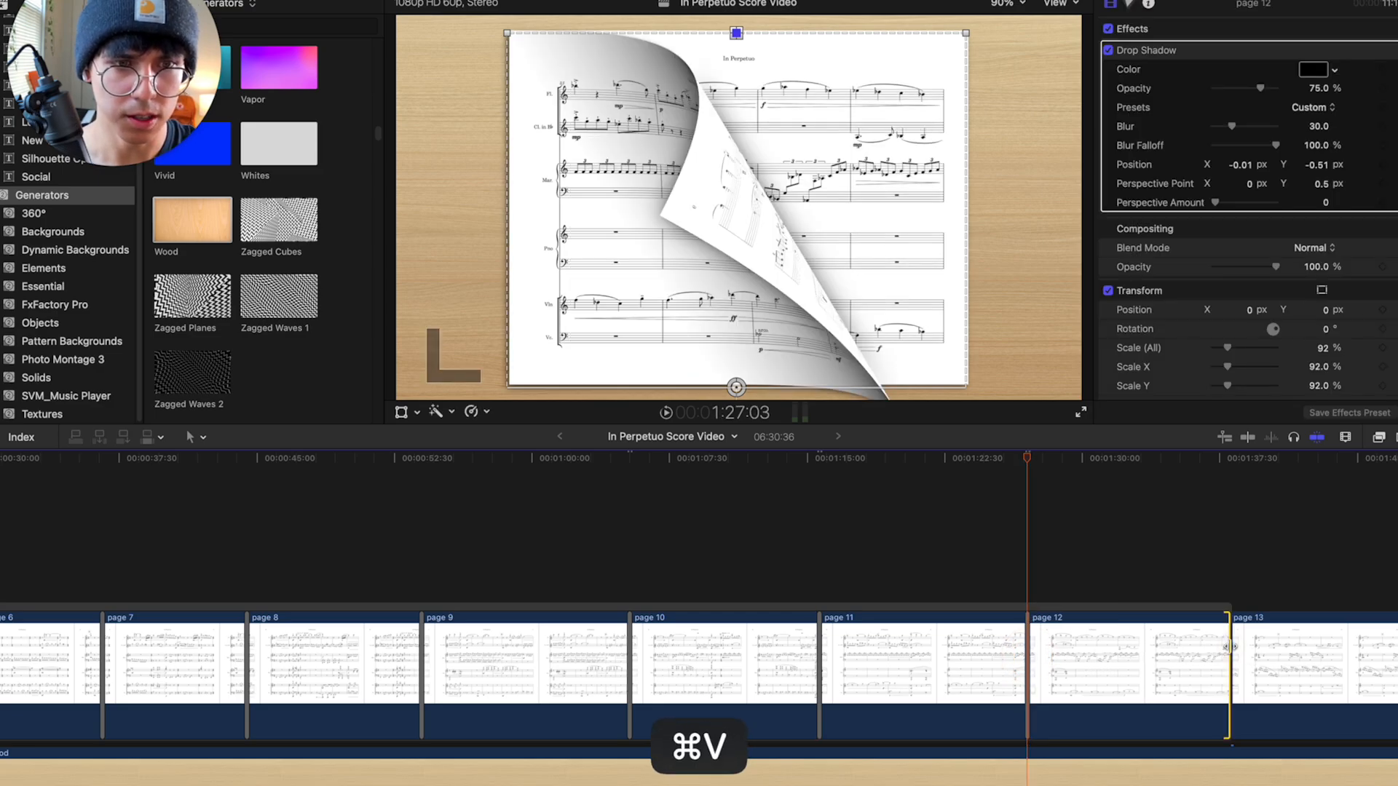
{"action": "key", "text": "super+v"}
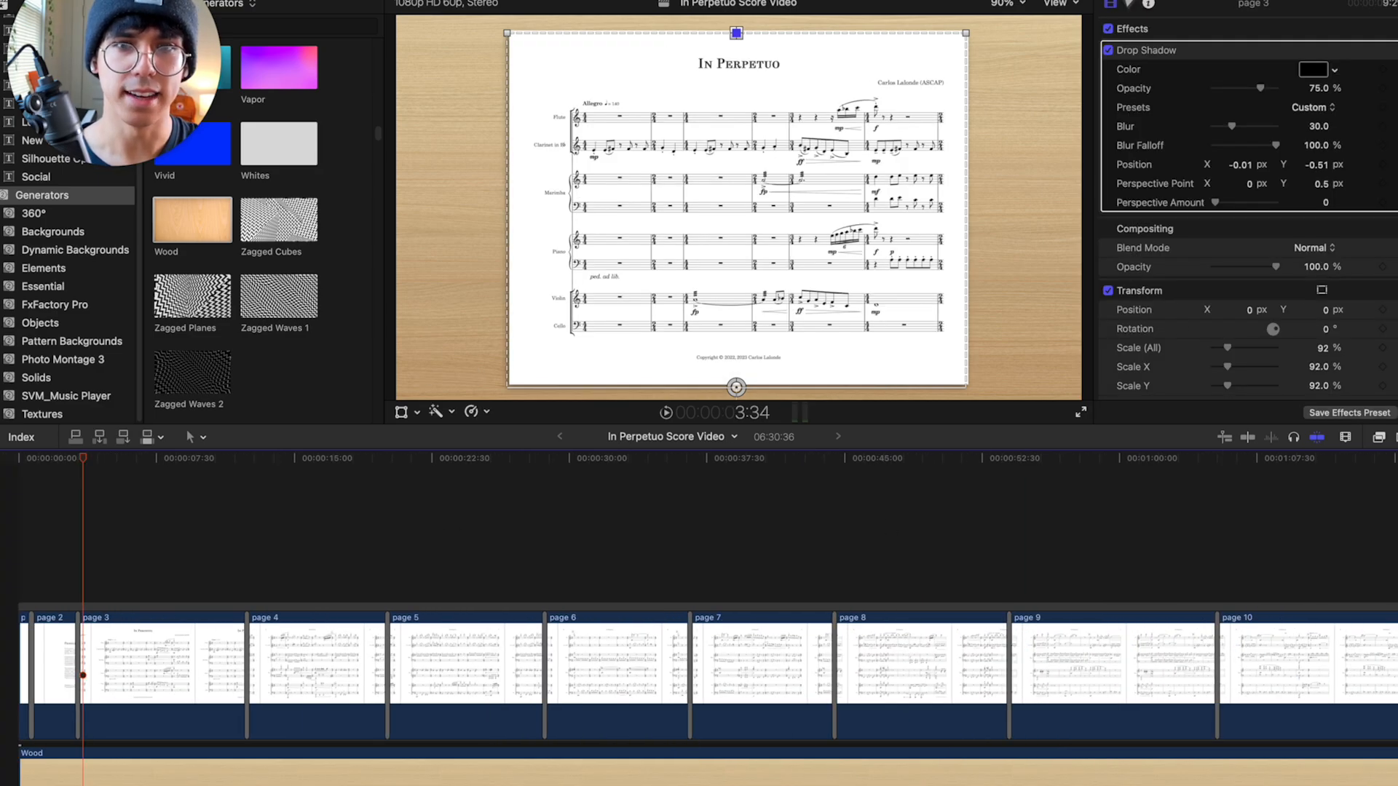
- Fit the whole timeline in view and play part of page 40 near 6:24 to check the ending
{"action": "key", "text": "shift+z"}
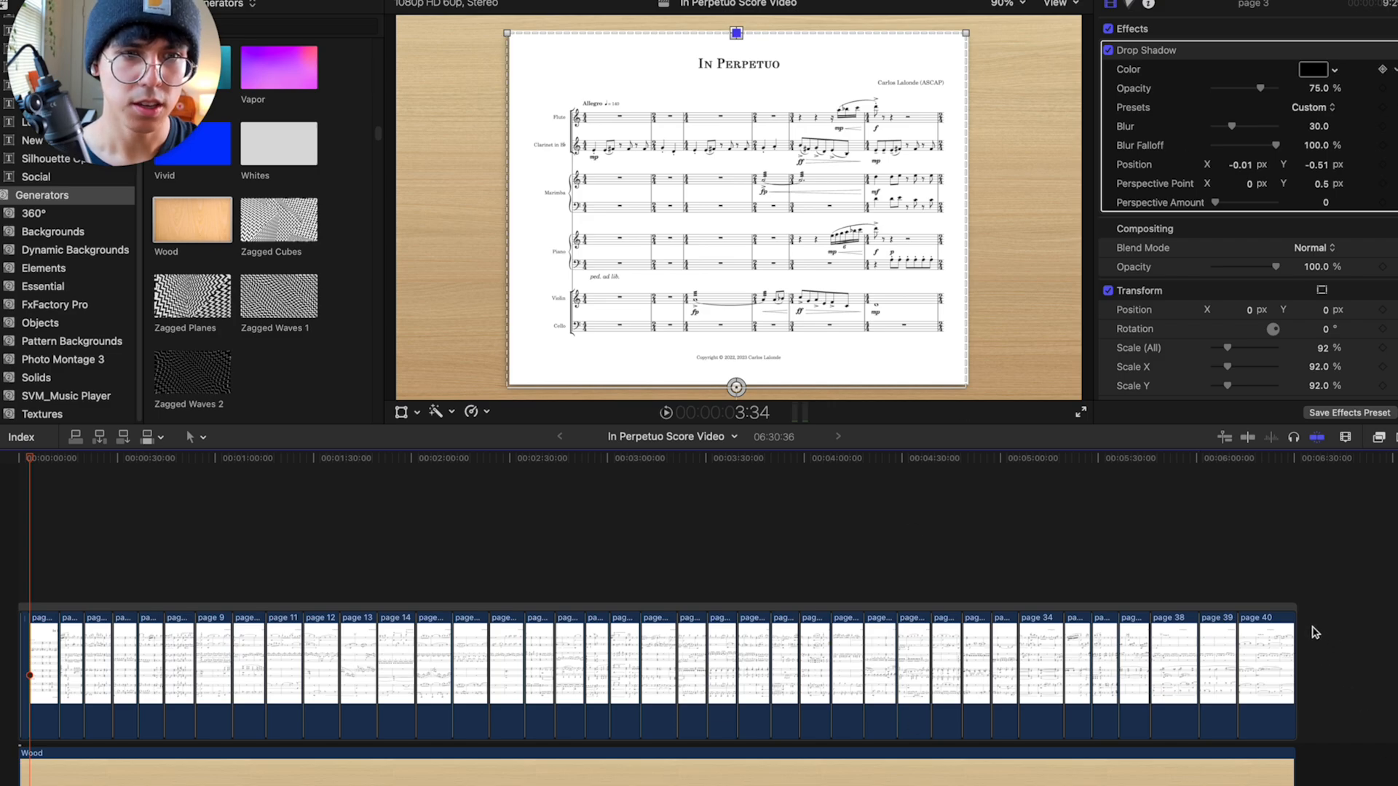
{"action": "left_click", "coordinate": [1273, 587]}
{"action": "key", "text": "space"}
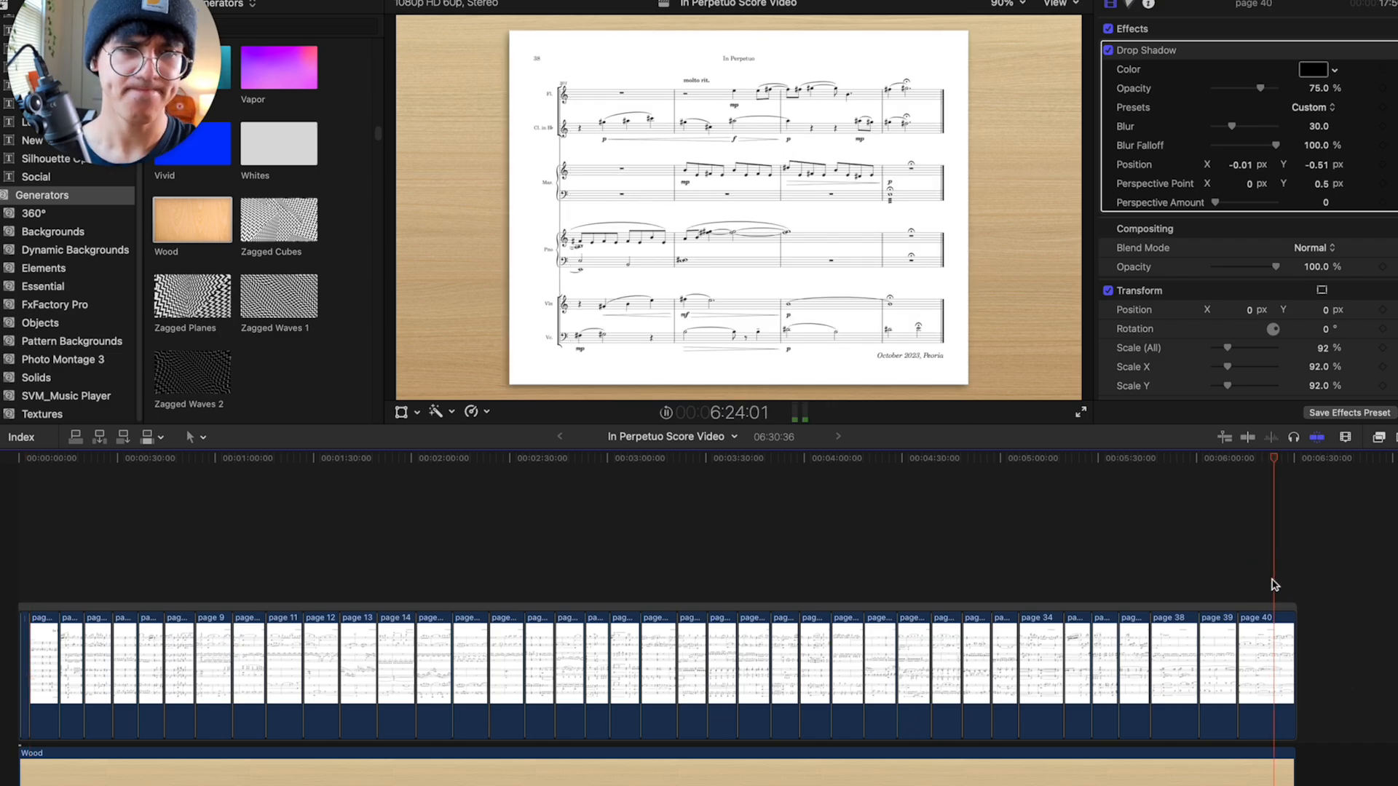
{"action": "key", "text": "space"}
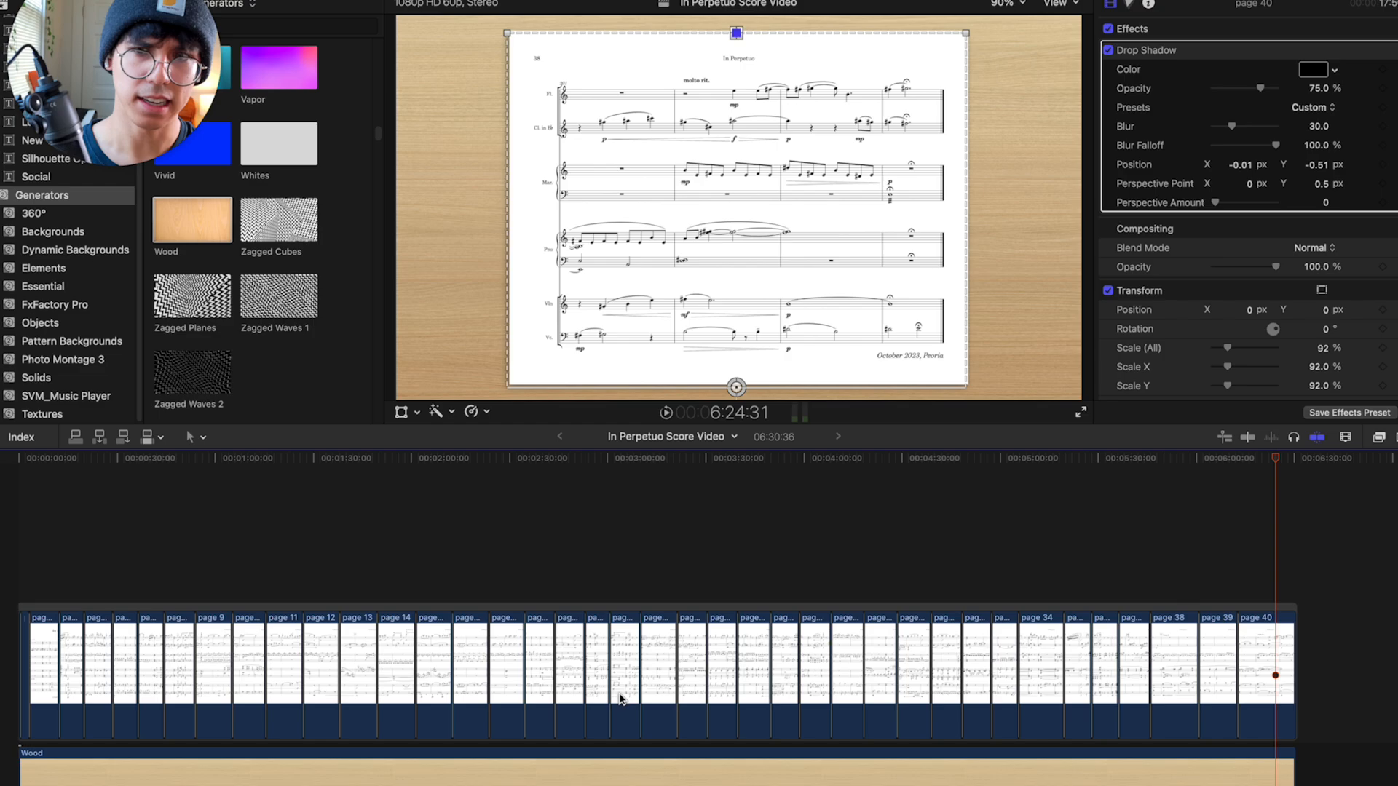
- Export the project for social platforms, saving In Perpetuo Score Video.mov in the Score Video folder
{"action": "left_click", "coordinate": [15, 582]}
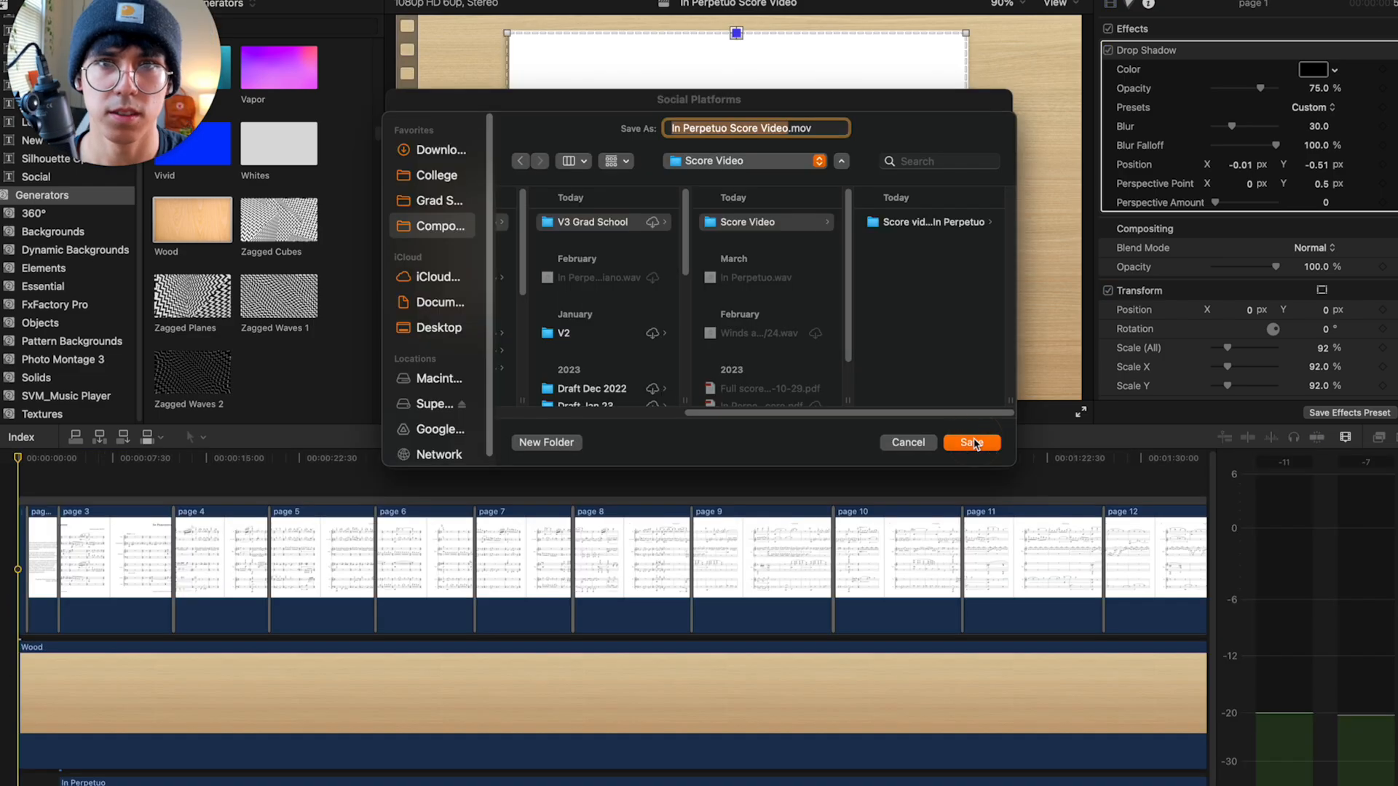
{"action": "left_click", "coordinate": [973, 443]}
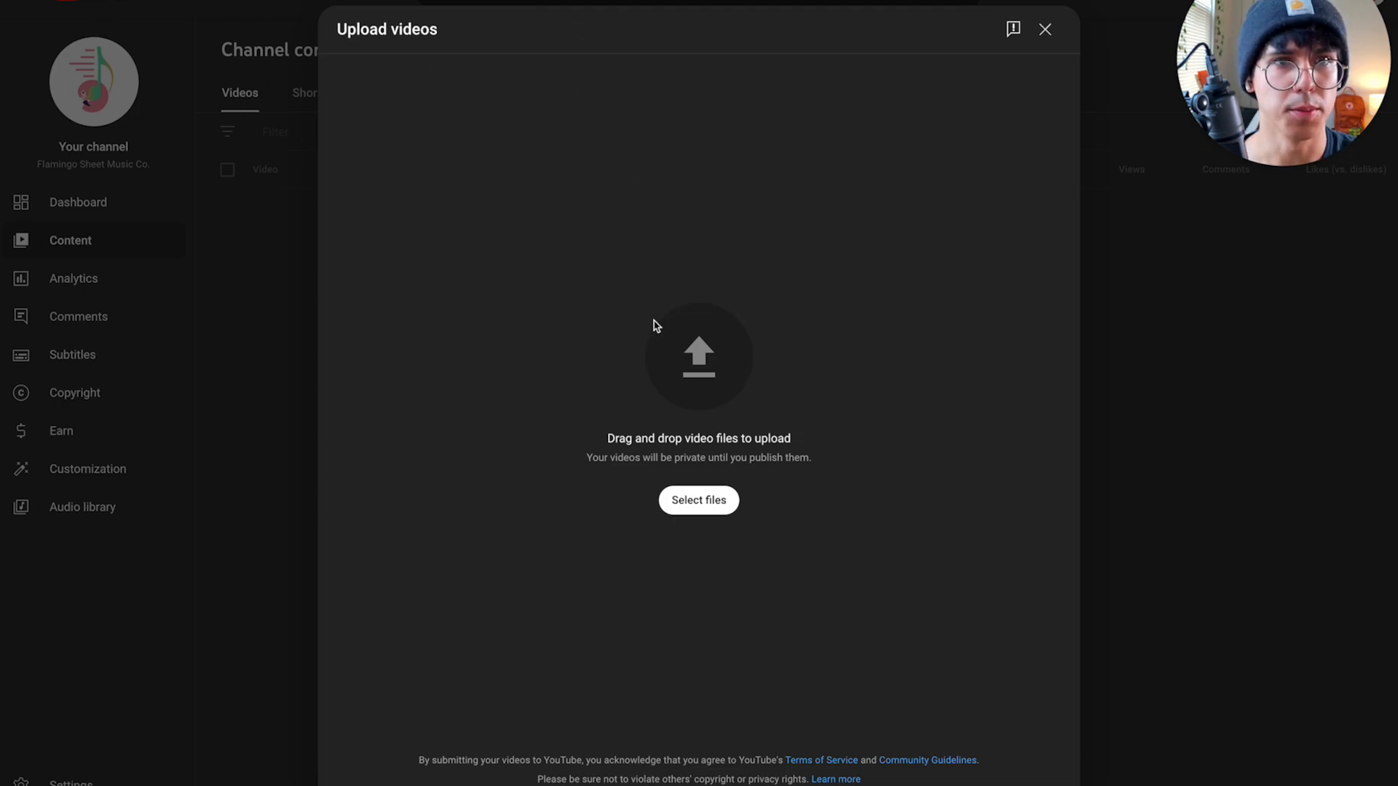
- Upload the exported video in YouTube Studio and title it "In Perpetuo for Pierrot Ensemble", followed by the composer's surname in parentheses
{"action": "mouse_move", "coordinate": [12, 184]}
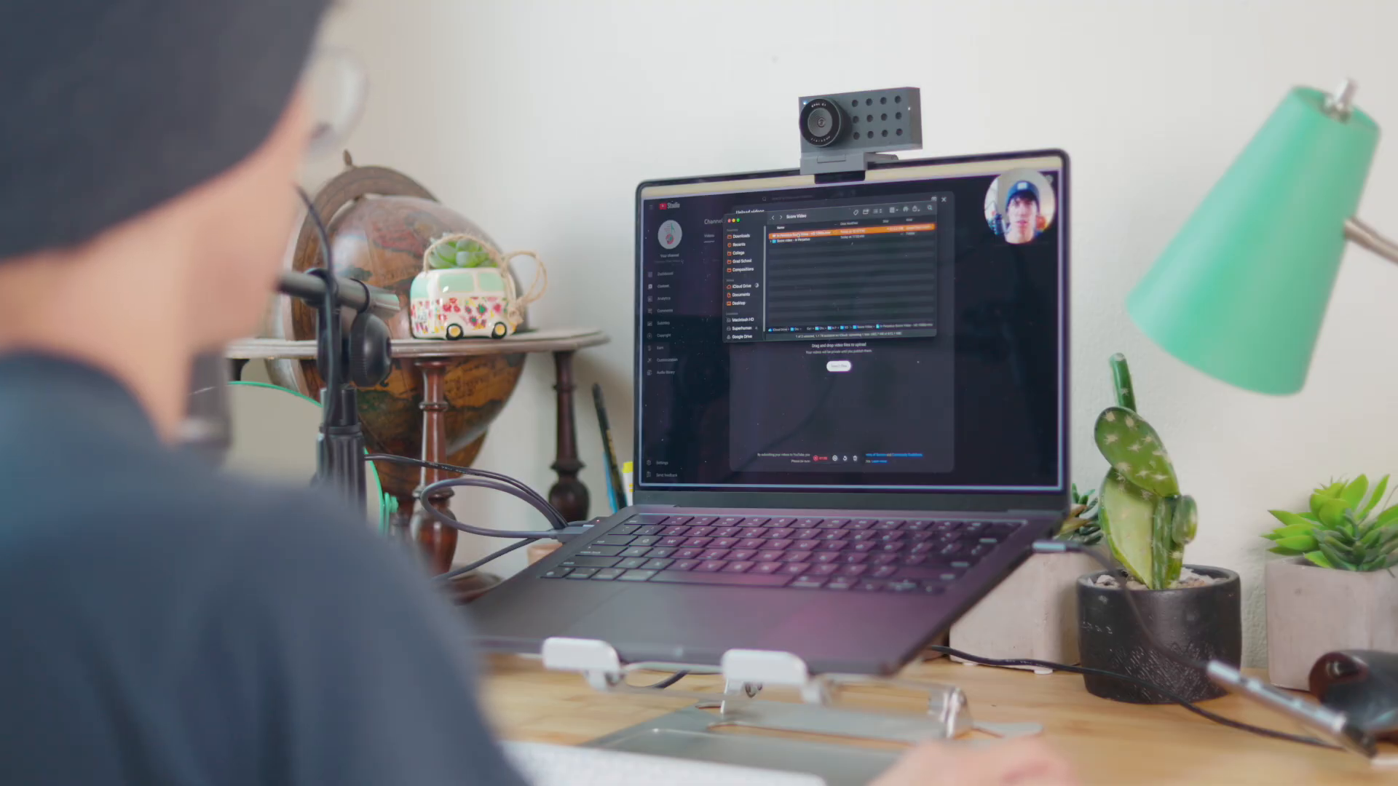
{"action": "key", "text": "Escape"}
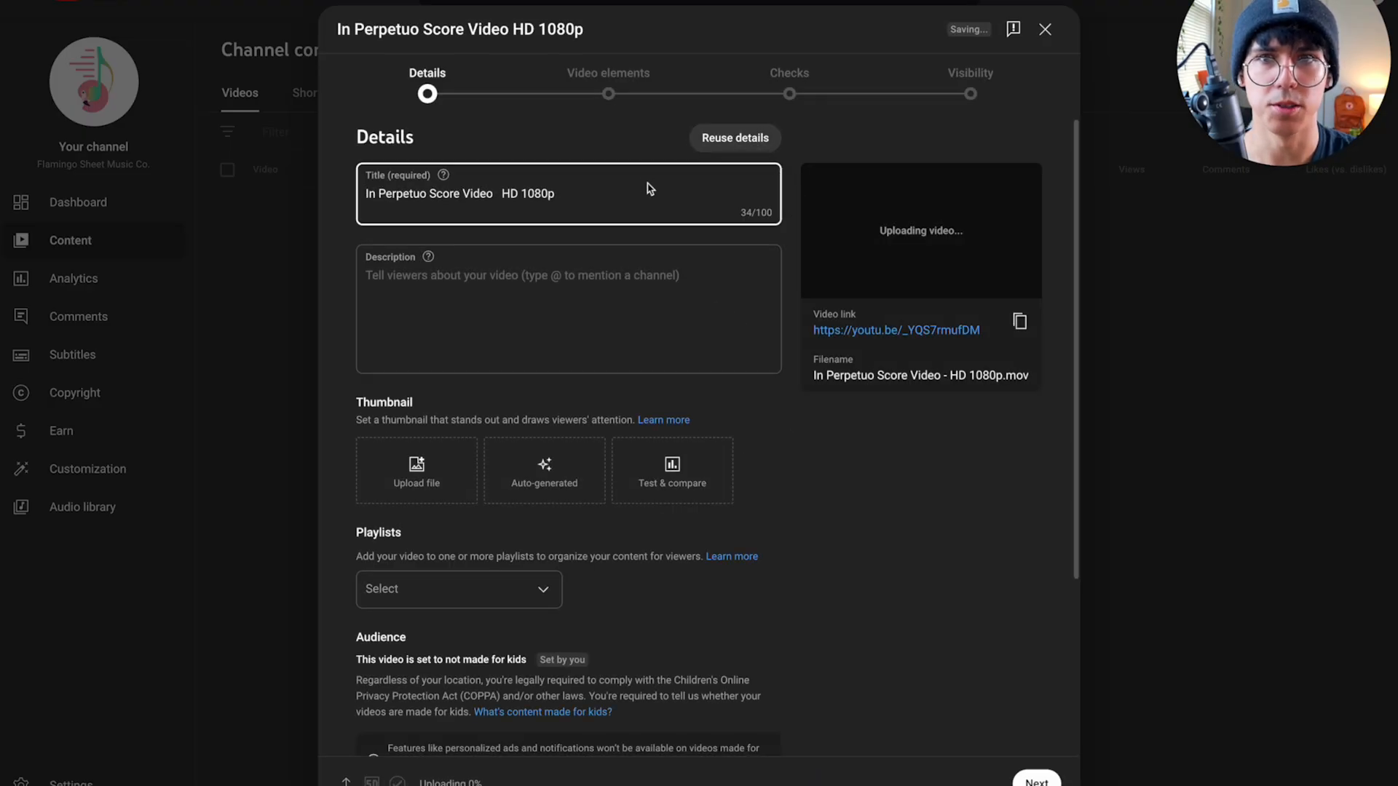
{"action": "left_click_drag", "start_coordinate": [648, 191], "coordinate": [353, 183]}
{"action": "type", "text": "In Perpetuo for Pier"}
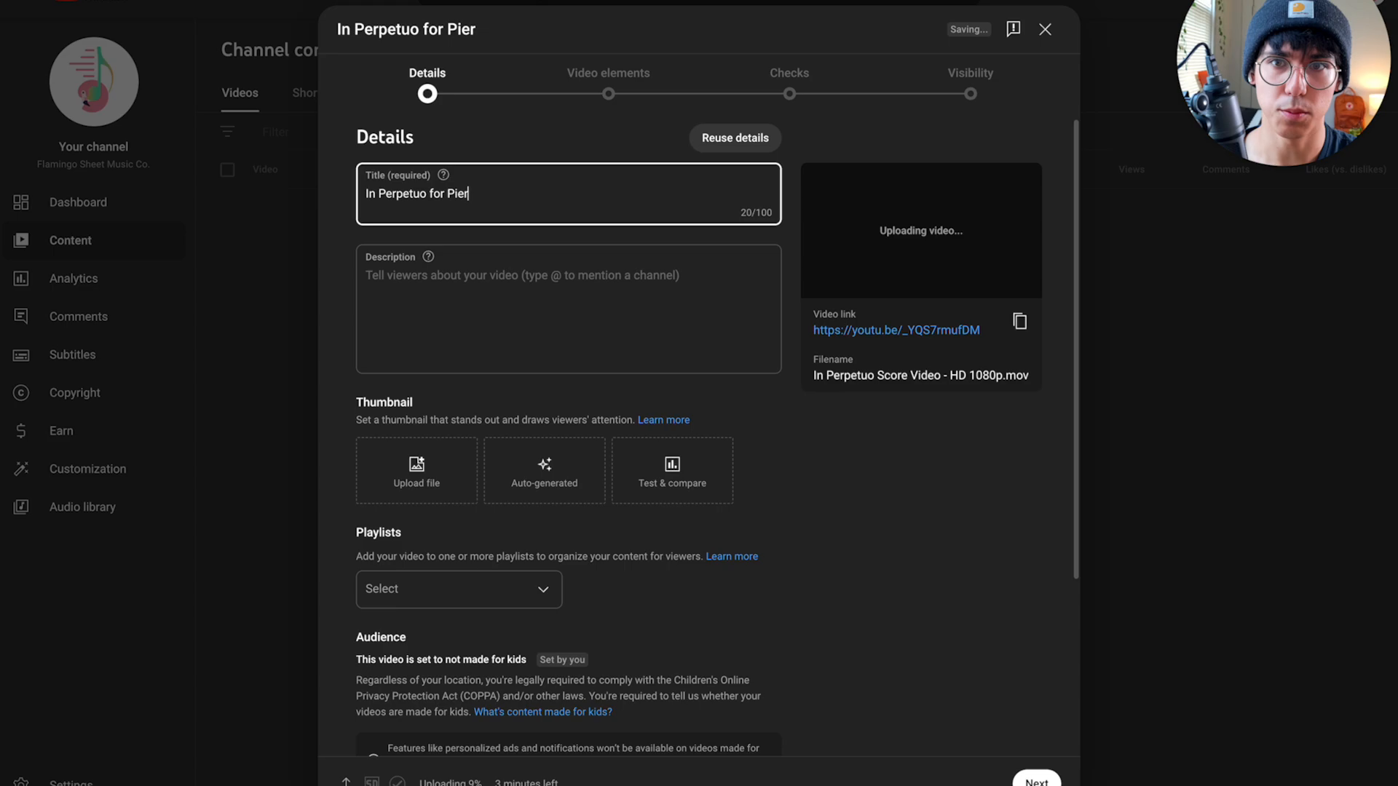
{"action": "type", "text": "rot Ensemble ("}
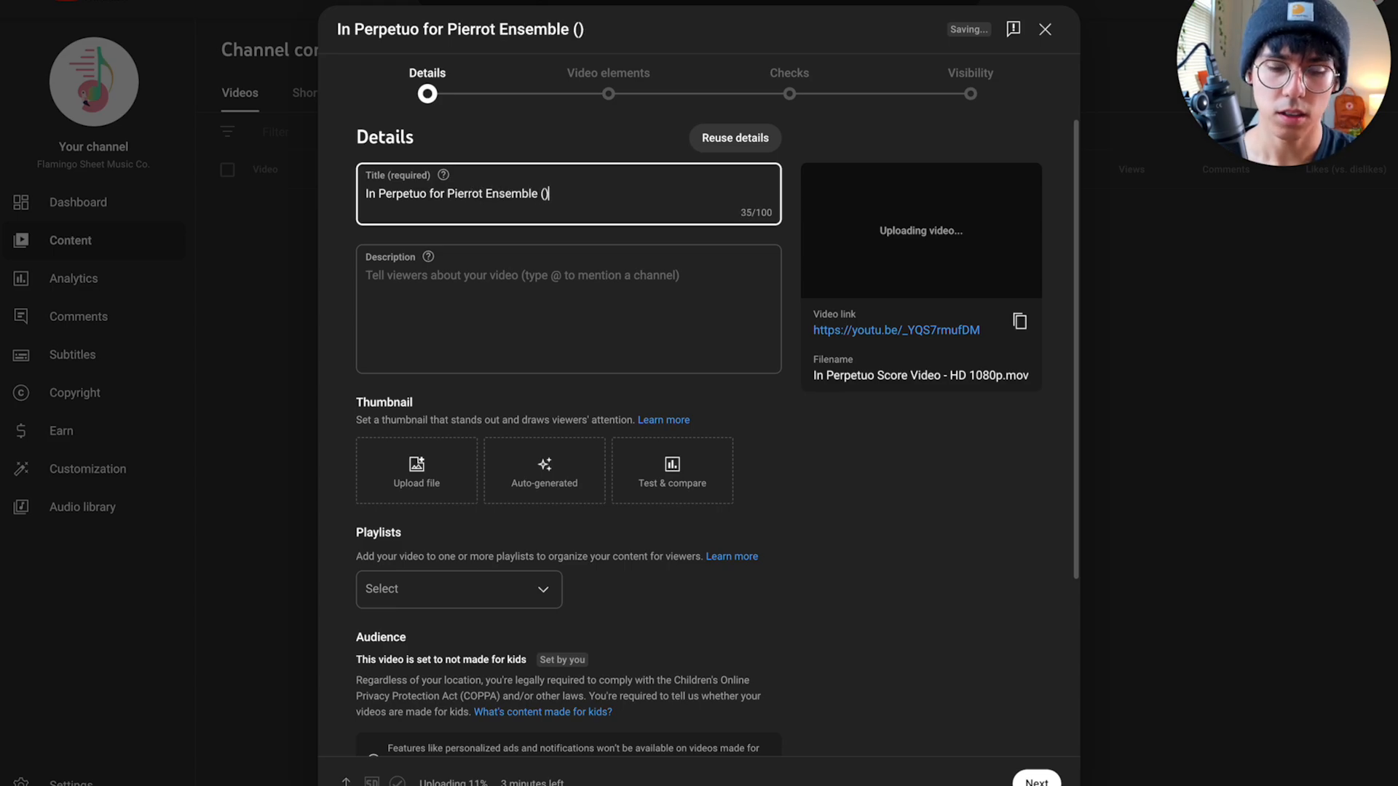
{"action": "key", "text": "Left"}
{"action": "type", "text": "Lalonde"}
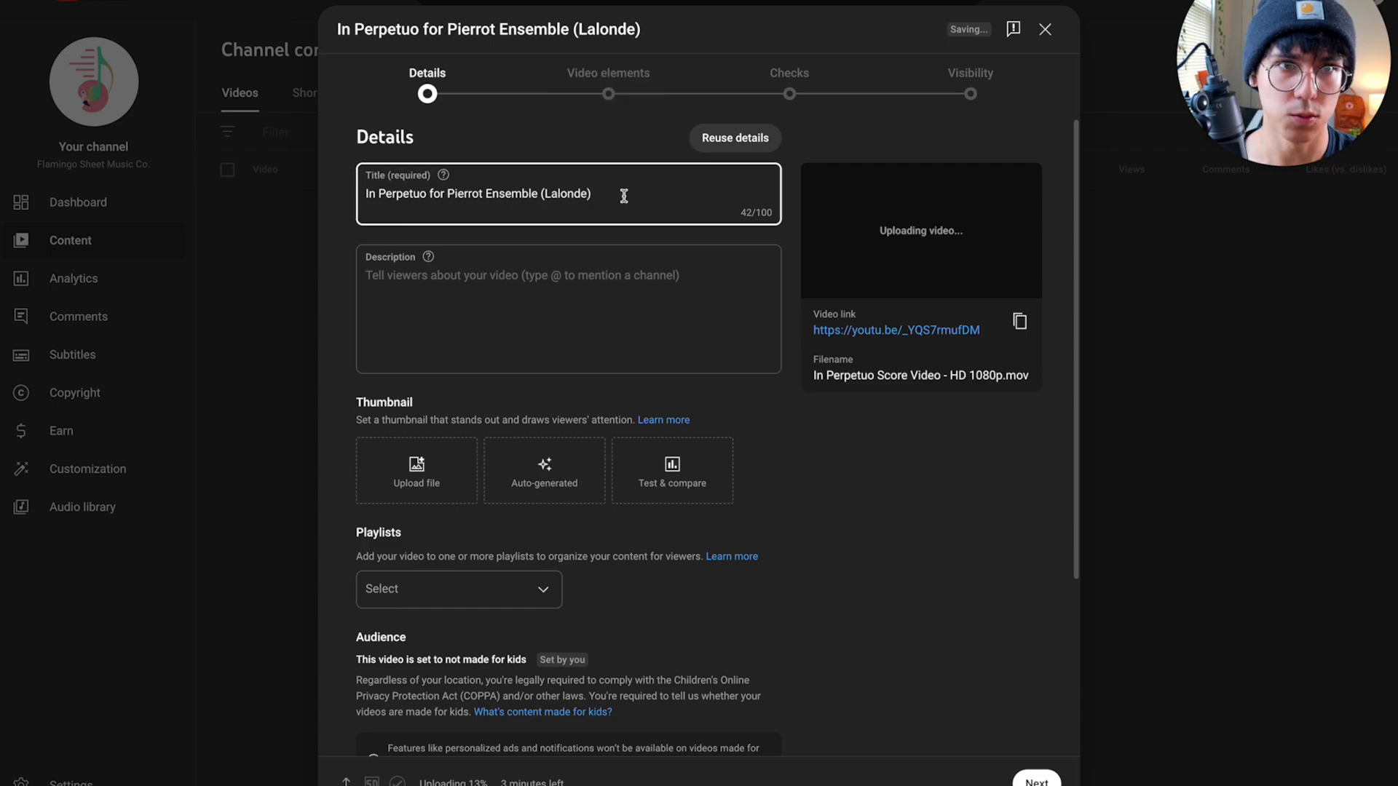
- Start the description with "To purchase or to learn more:" and the composer's website link, followed by a blank line
{"action": "left_click", "coordinate": [596, 300]}
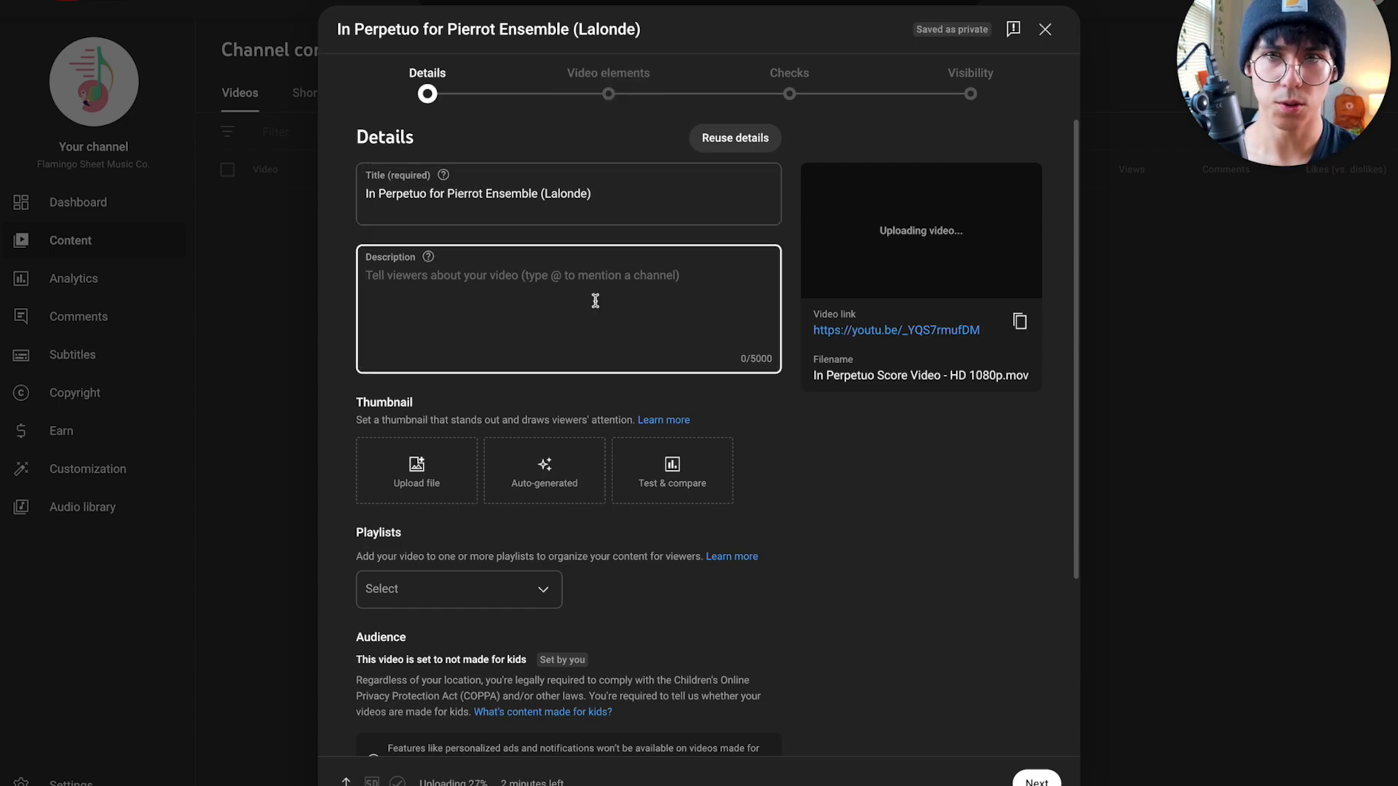
{"action": "type", "text": "To purchase or to learn more:"}
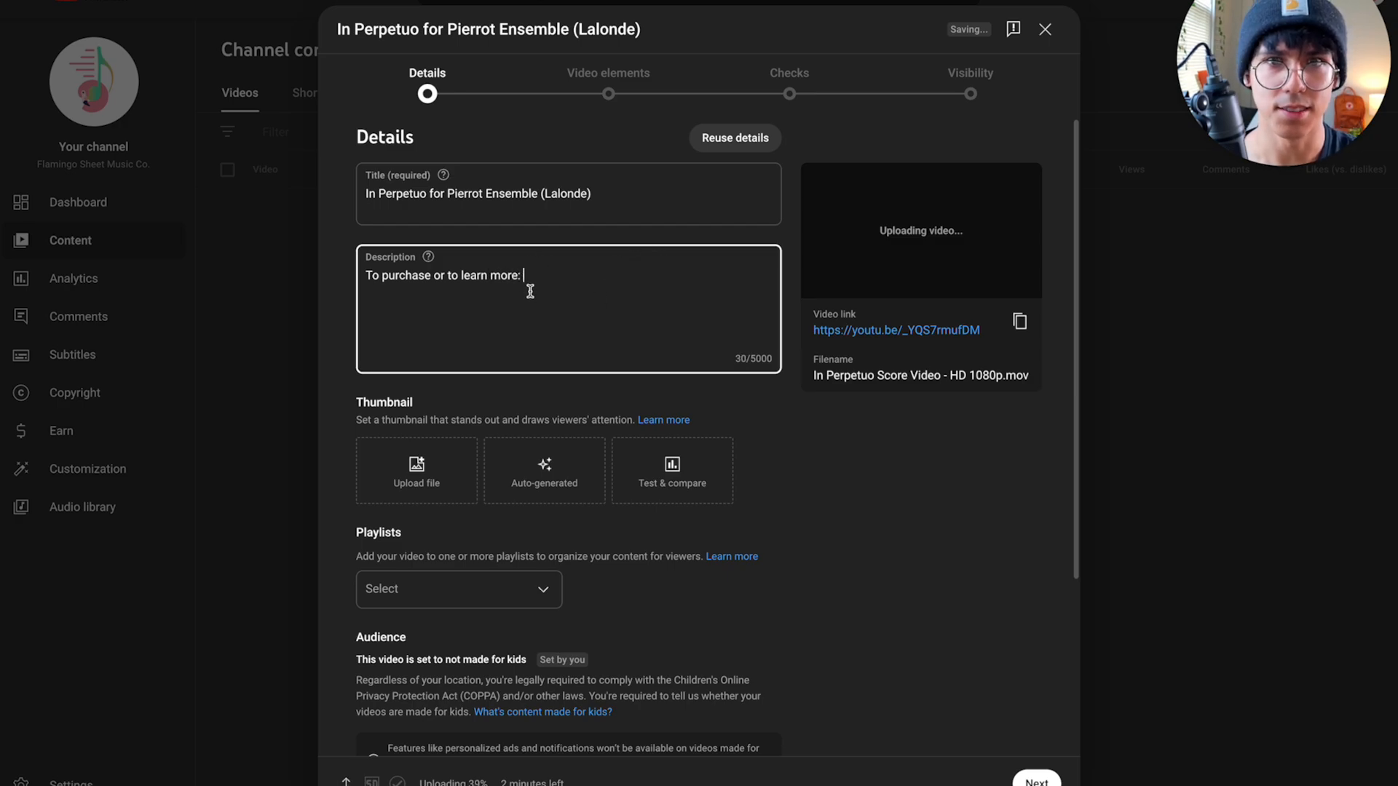
{"action": "type", "text": "https://carloslalonde.com/"}
{"action": "key", "text": "Return"}
{"action": "key", "text": "Return"}
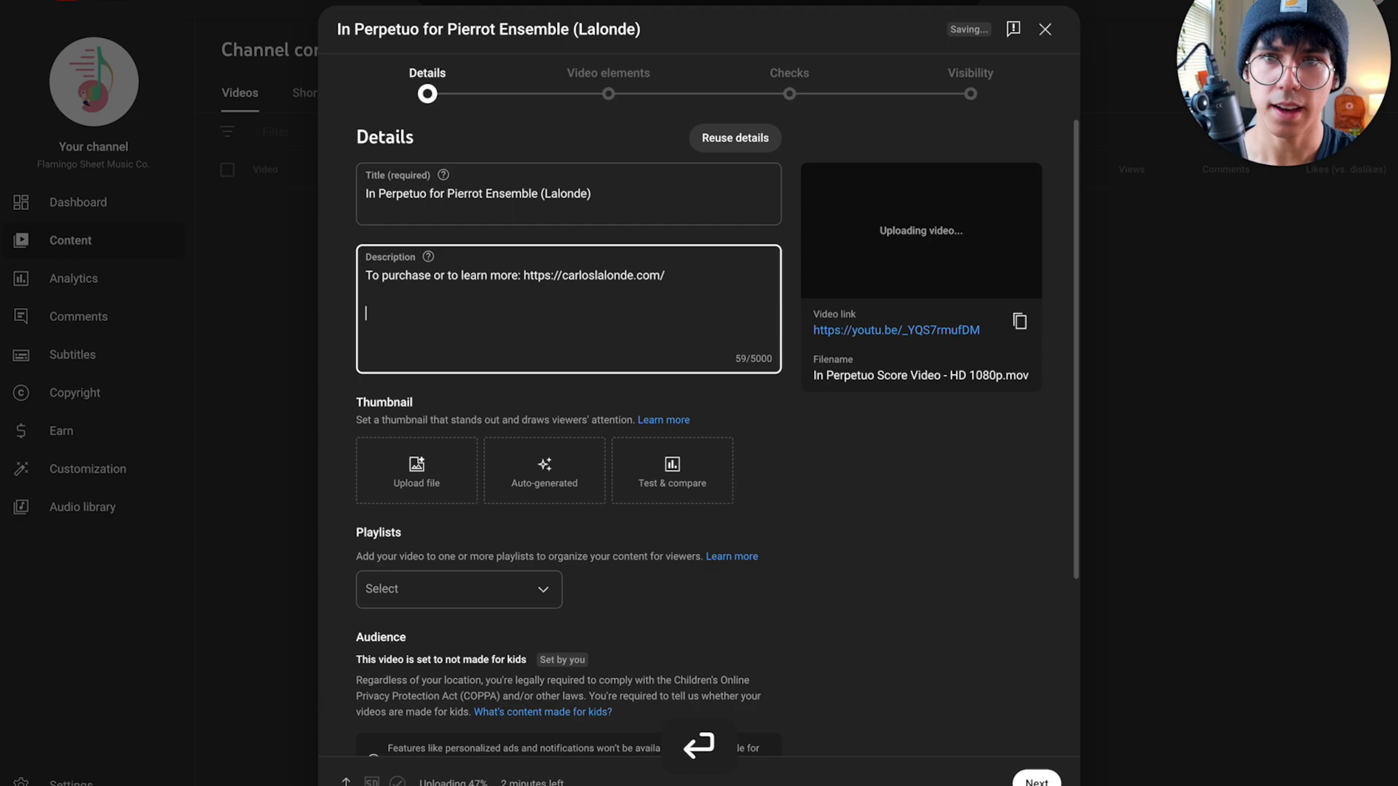
- Paste the copied In Perpetuo program notes into the video description below the website link
{"action": "key", "text": "super+c"}
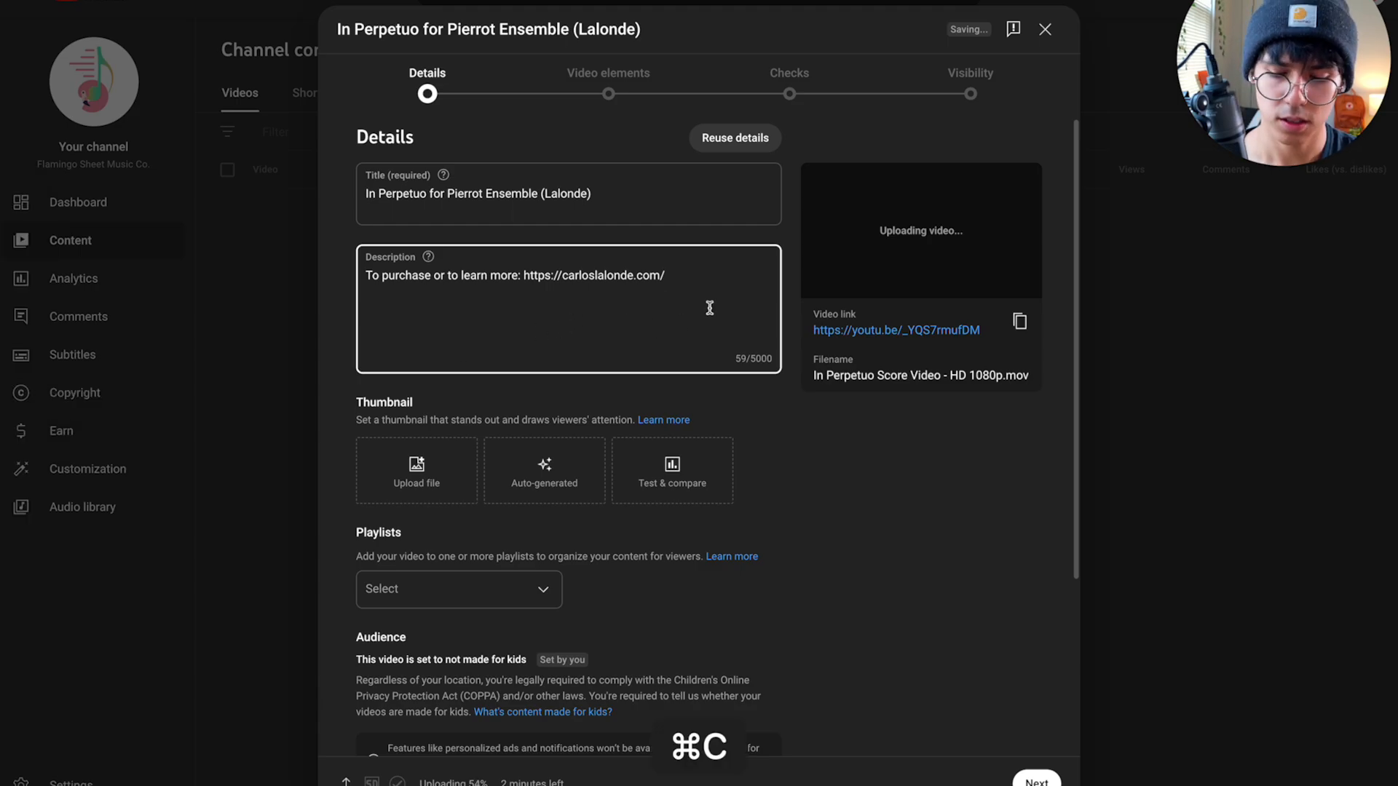
{"action": "key", "text": "super+v"}
{"action": "left_click_drag", "start_coordinate": [609, 638], "coordinate": [365, 311]}
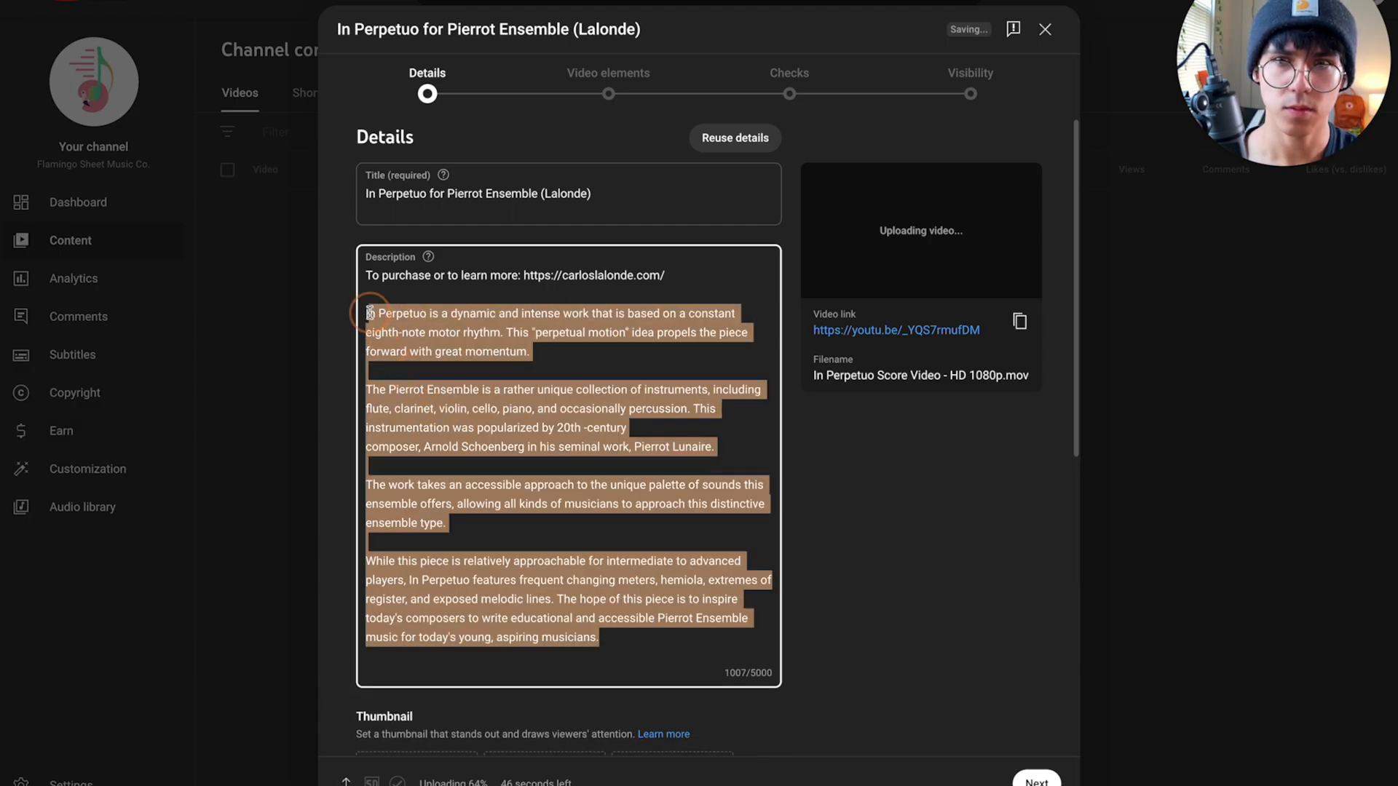
{"action": "left_click", "coordinate": [514, 336]}
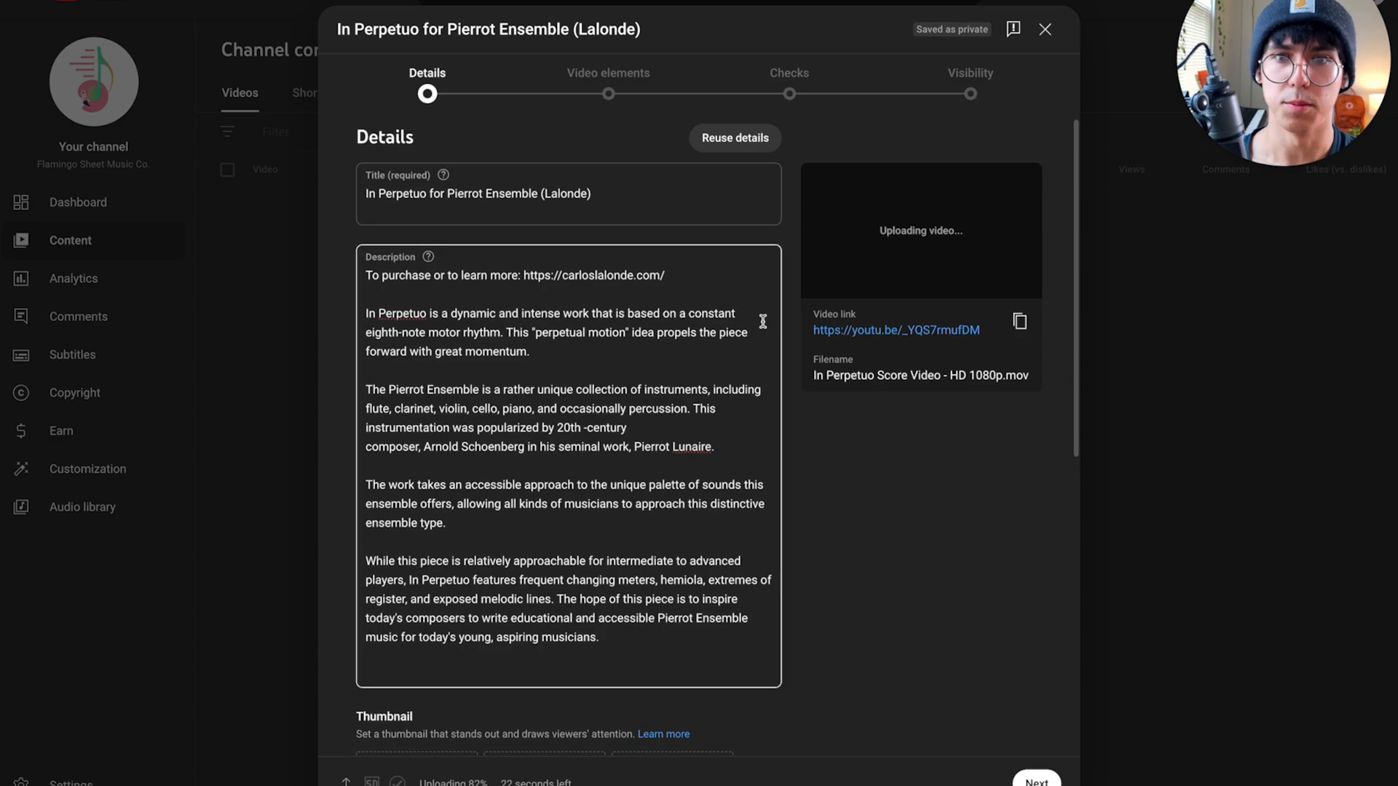
{"action": "scroll", "coordinate": [820, 468], "scroll_direction": "down", "scroll_amount": 6}
{"action": "scroll", "coordinate": [805, 472], "scroll_direction": "up", "scroll_amount": 1}
{"action": "scroll", "coordinate": [807, 475], "scroll_direction": "up", "scroll_amount": 5}
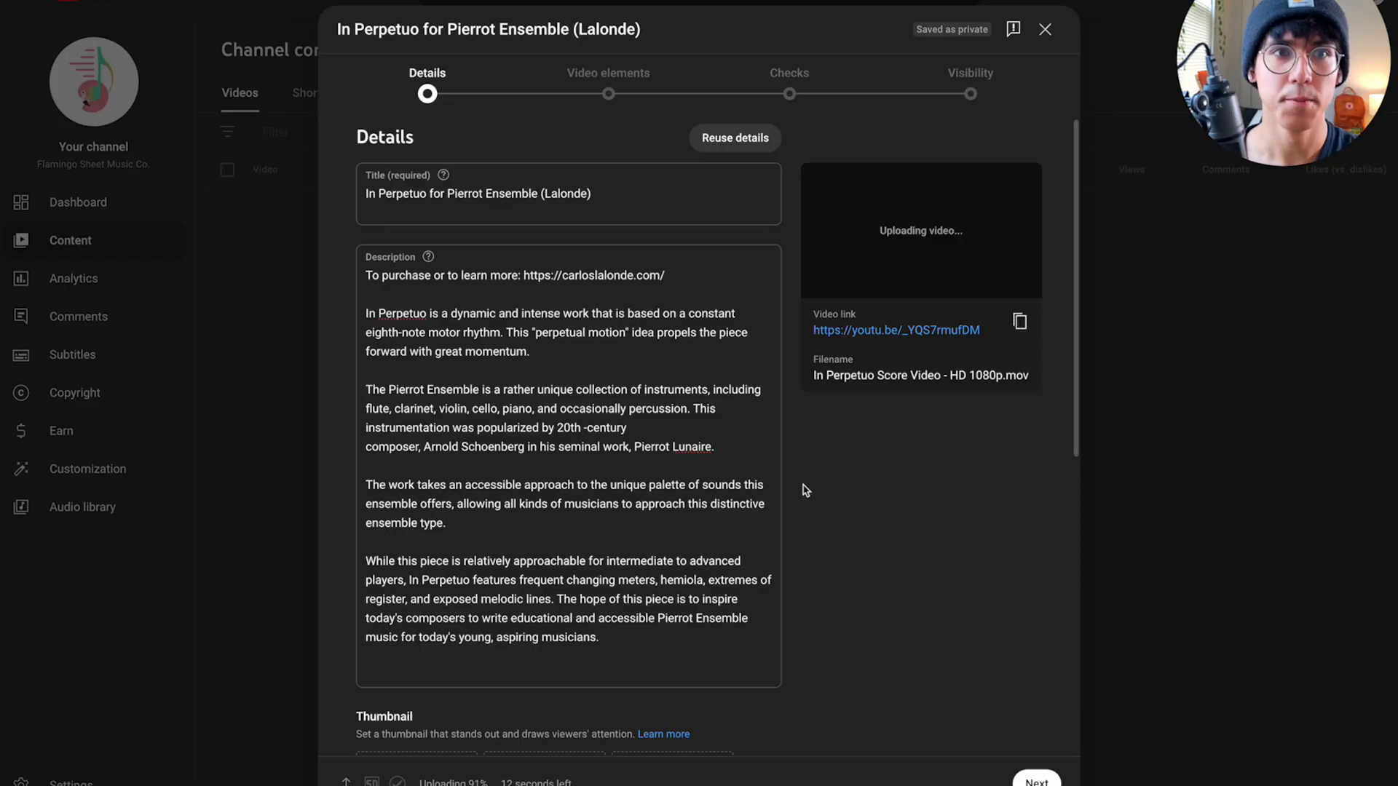
{"action": "left_click", "coordinate": [738, 481]}
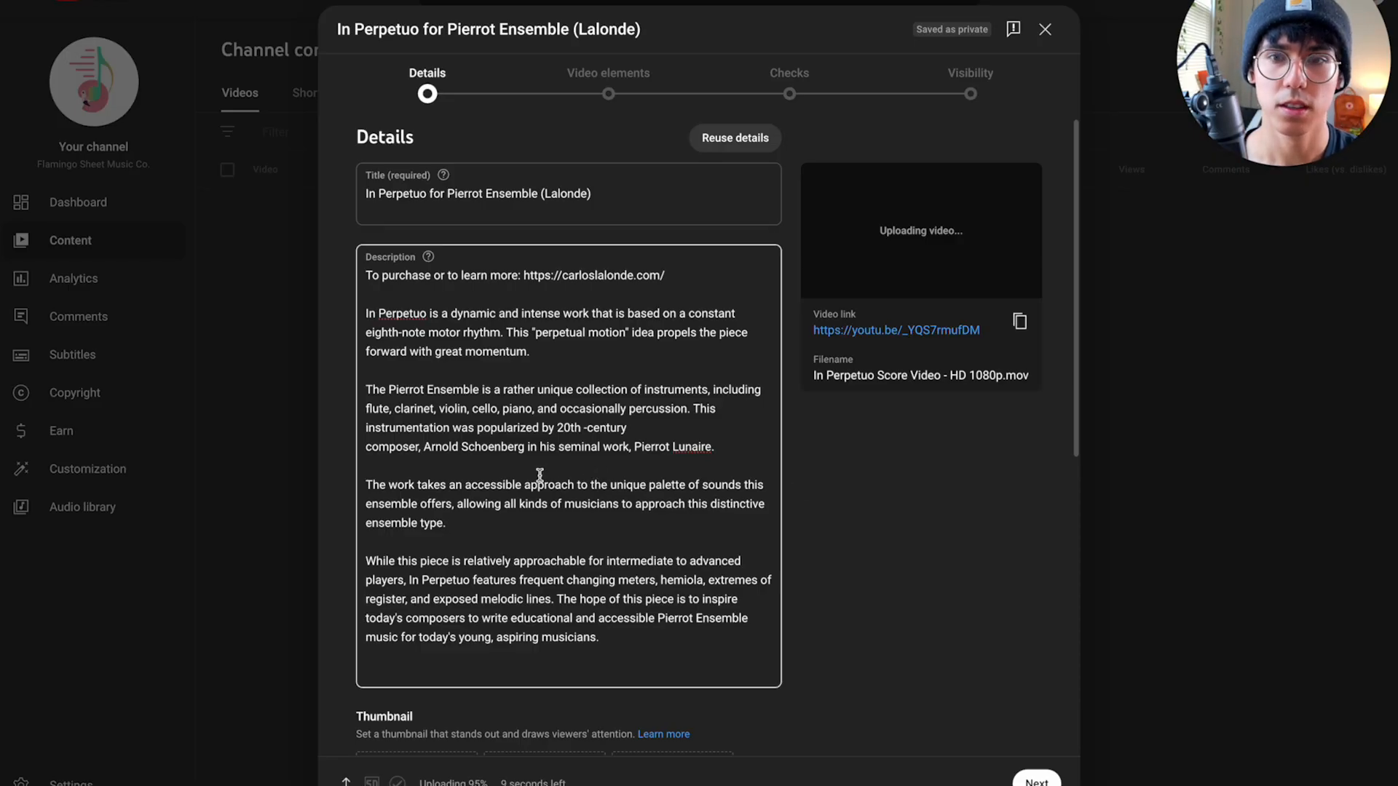
- Add the uploaded video to the Chamber playlist
{"action": "scroll", "coordinate": [801, 477], "scroll_direction": "down", "scroll_amount": 8}
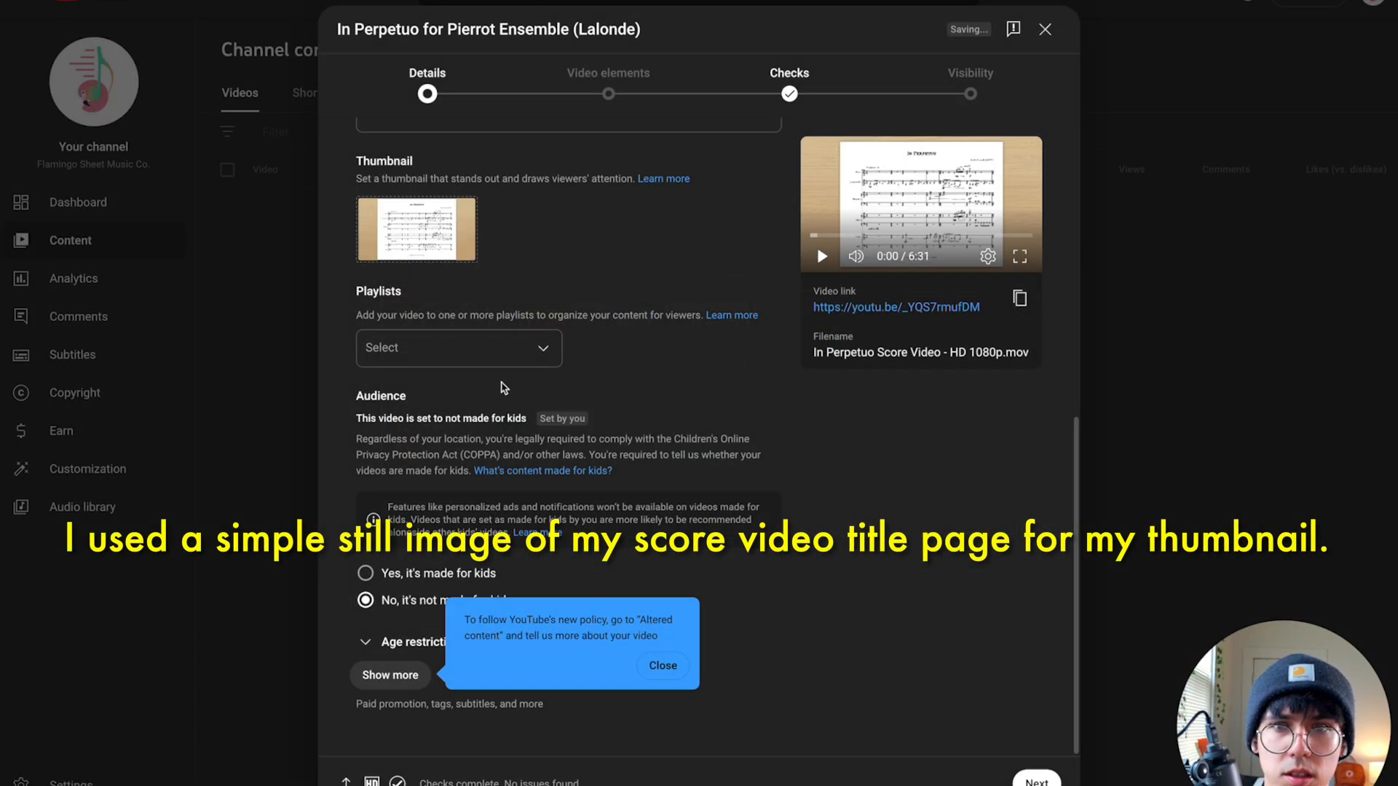
{"action": "scroll", "coordinate": [484, 357], "scroll_direction": "up", "scroll_amount": 8}
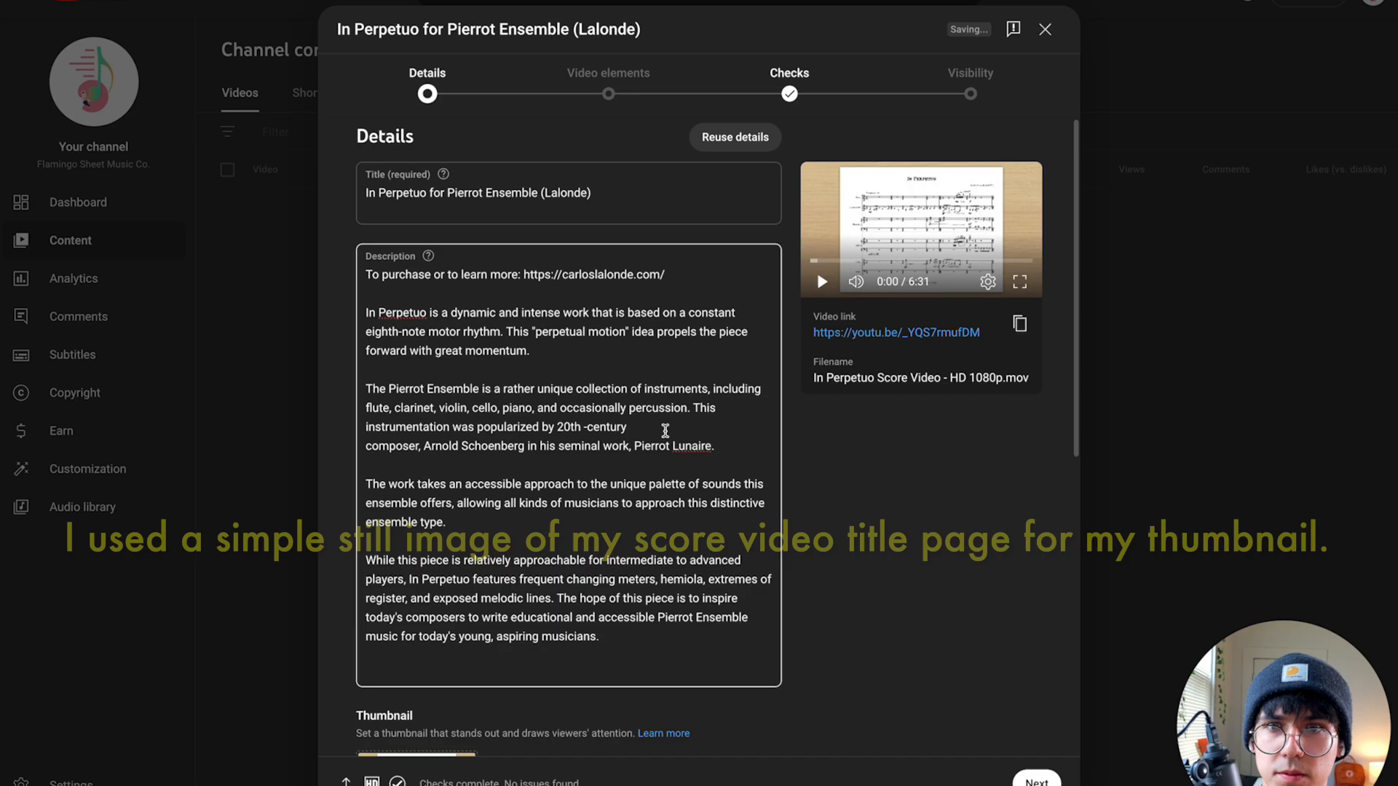
{"action": "scroll", "coordinate": [471, 303], "scroll_direction": "down", "scroll_amount": 8}
{"action": "left_click", "coordinate": [470, 348]}
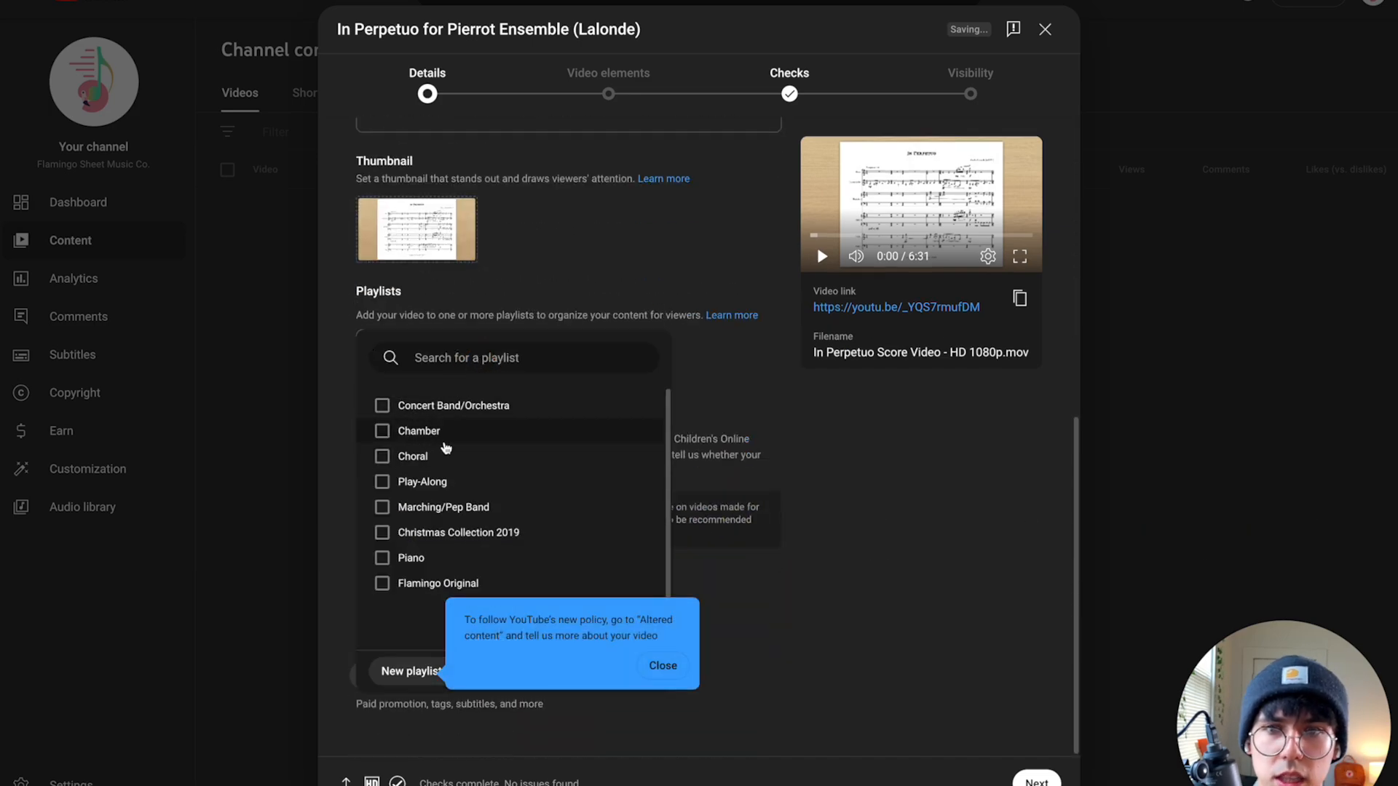
{"action": "left_click", "coordinate": [431, 433]}
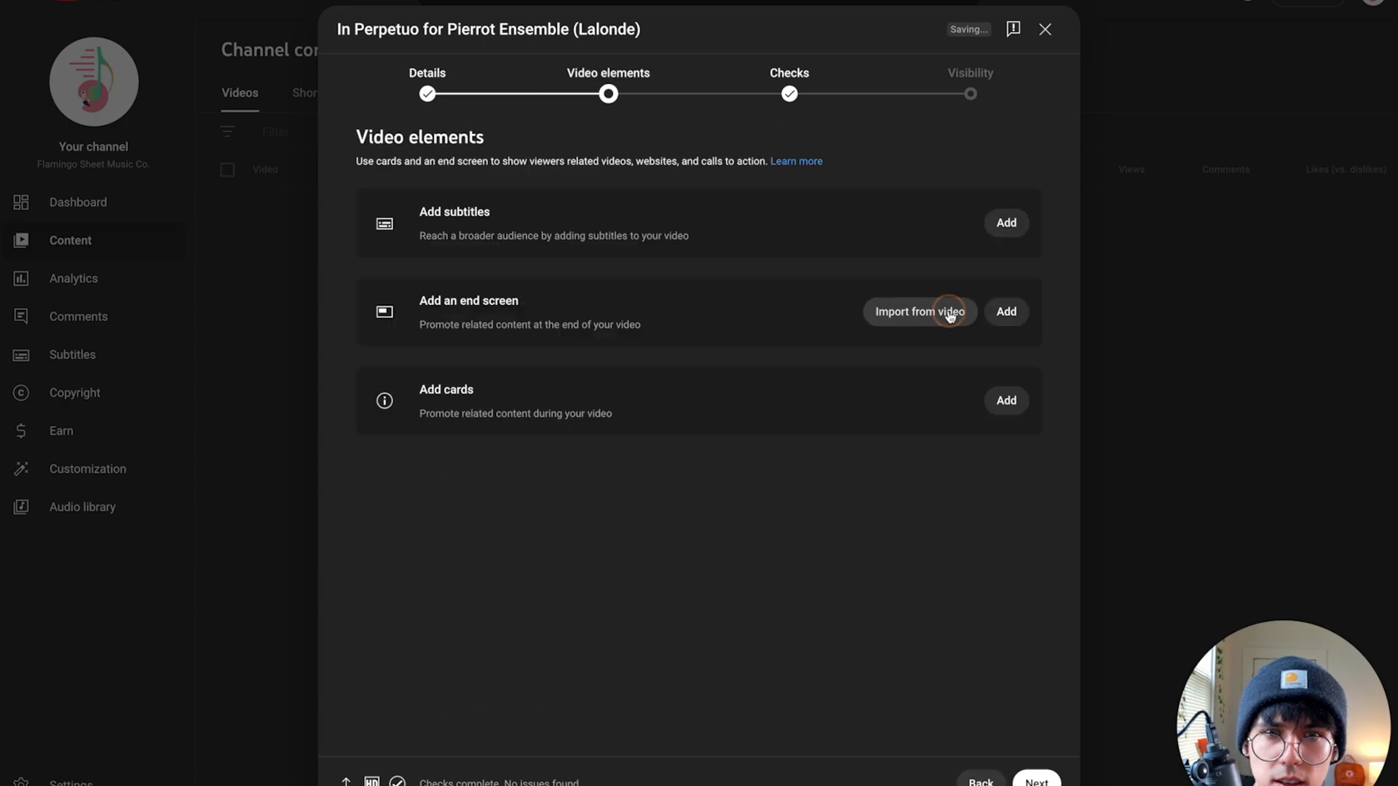
- Import an end screen from an existing video and move its "Best for viewer" video element slightly lower in the frame
{"action": "left_click", "coordinate": [951, 313]}
{"action": "left_click", "coordinate": [474, 247]}
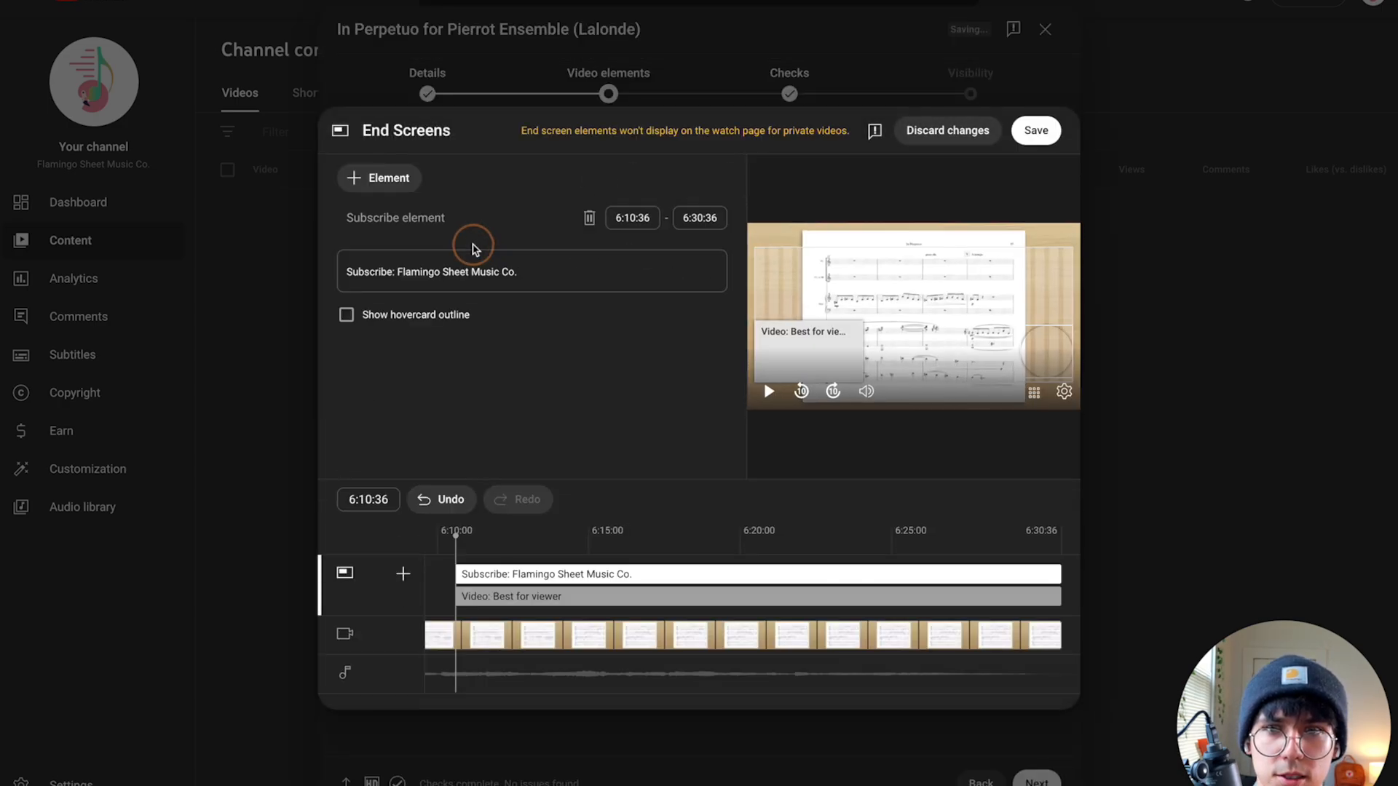
{"action": "left_click_drag", "start_coordinate": [809, 344], "coordinate": [801, 378]}
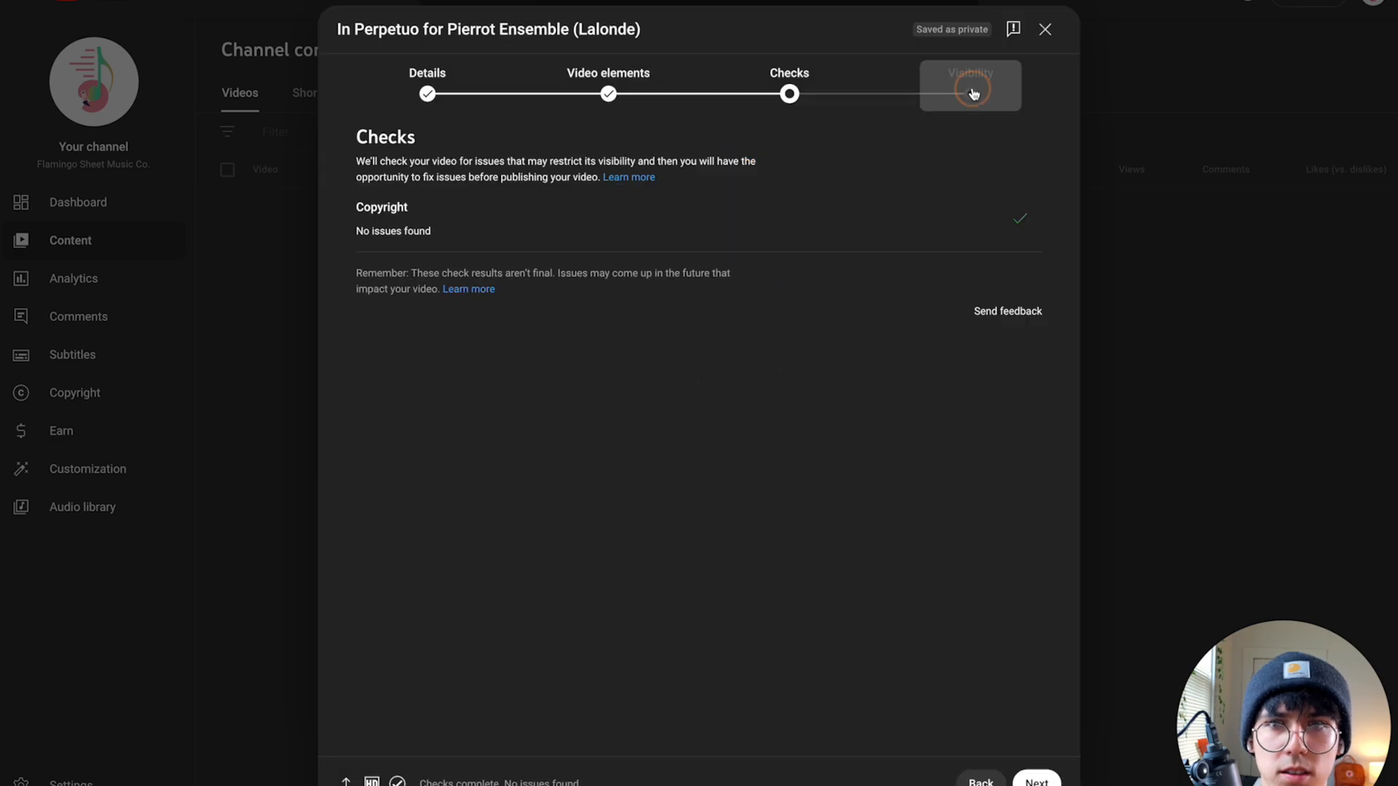
- Publish the video with its visibility set to Public, without an instant Premiere
{"action": "left_click", "coordinate": [973, 92]}
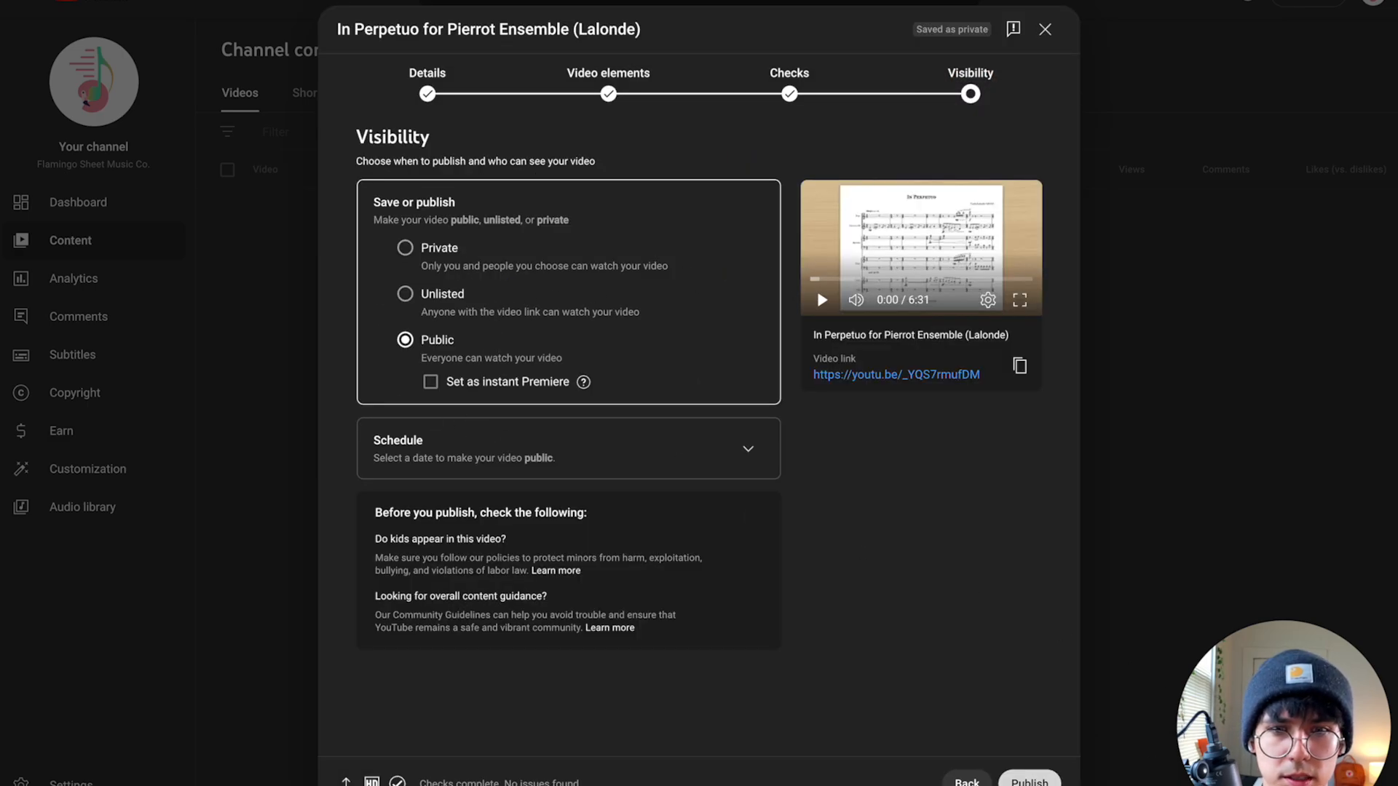
{"action": "left_click", "coordinate": [1029, 781]}
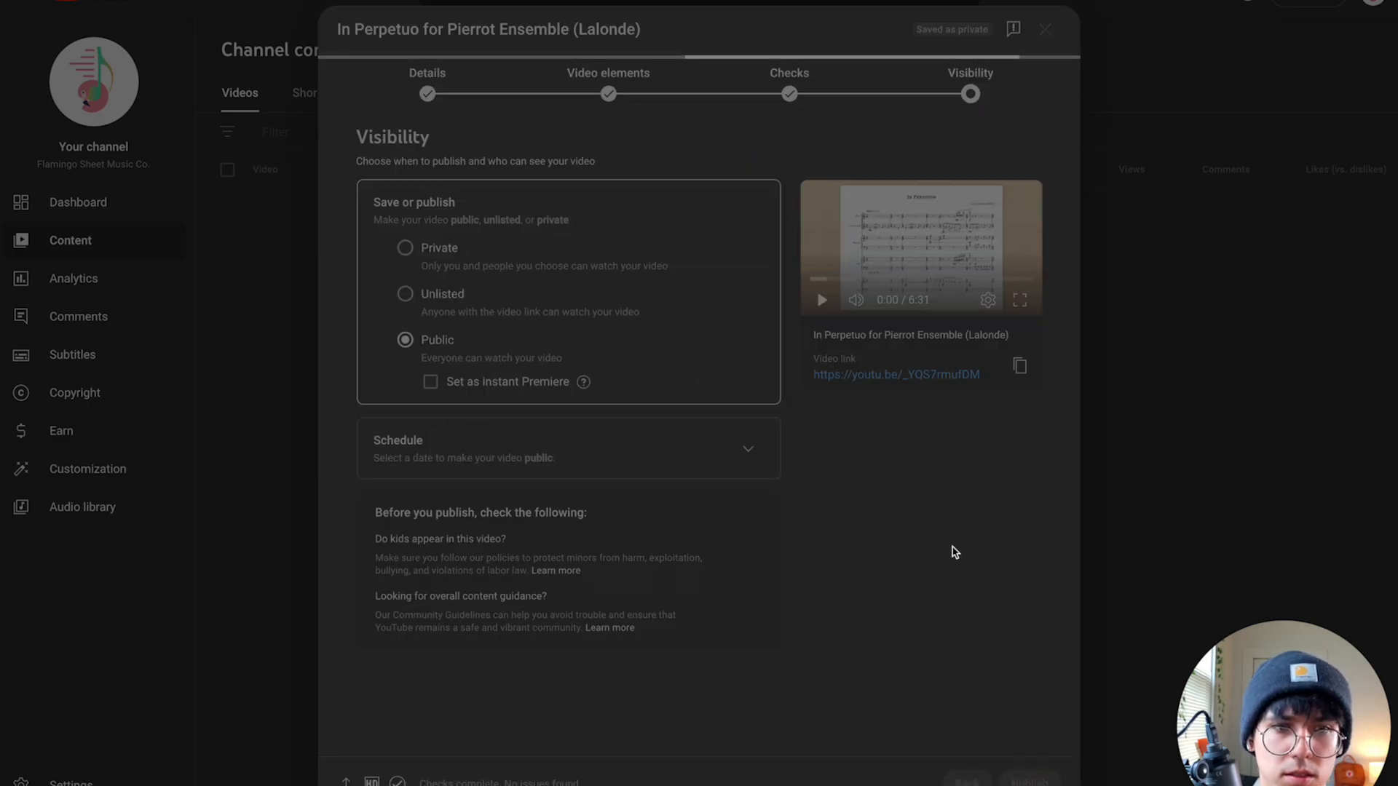